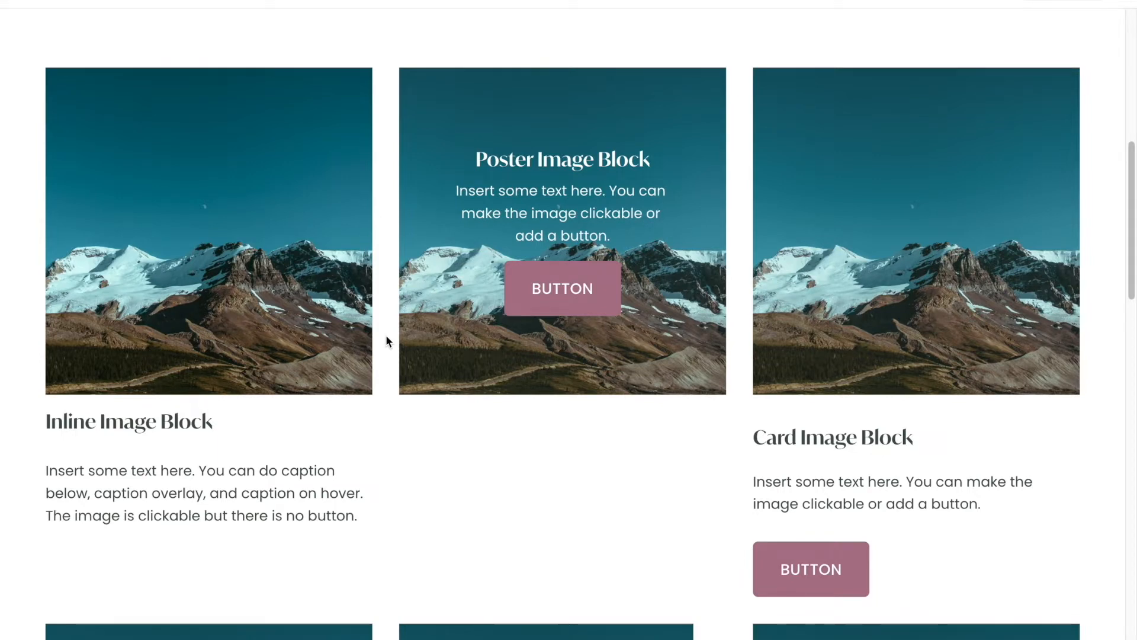
# Add an image block to the empty top section and fill it with a free stock photo of a mountain landscape
pyautogui.scroll(9, 386, 335)
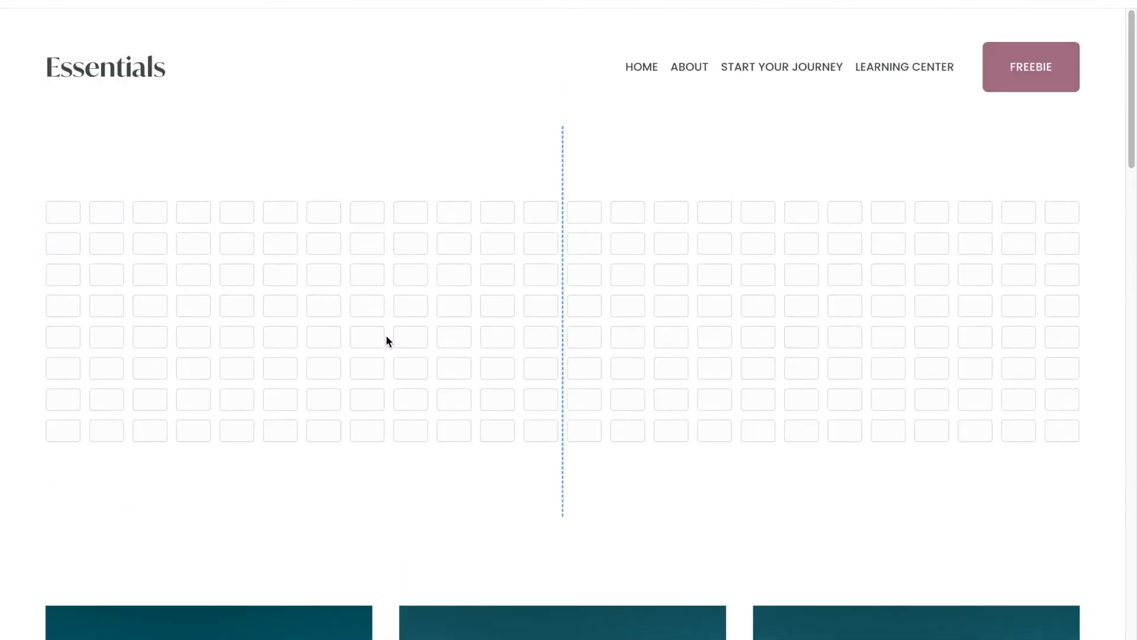
pyautogui.click(226, 243)
pyautogui.click(100, 168)
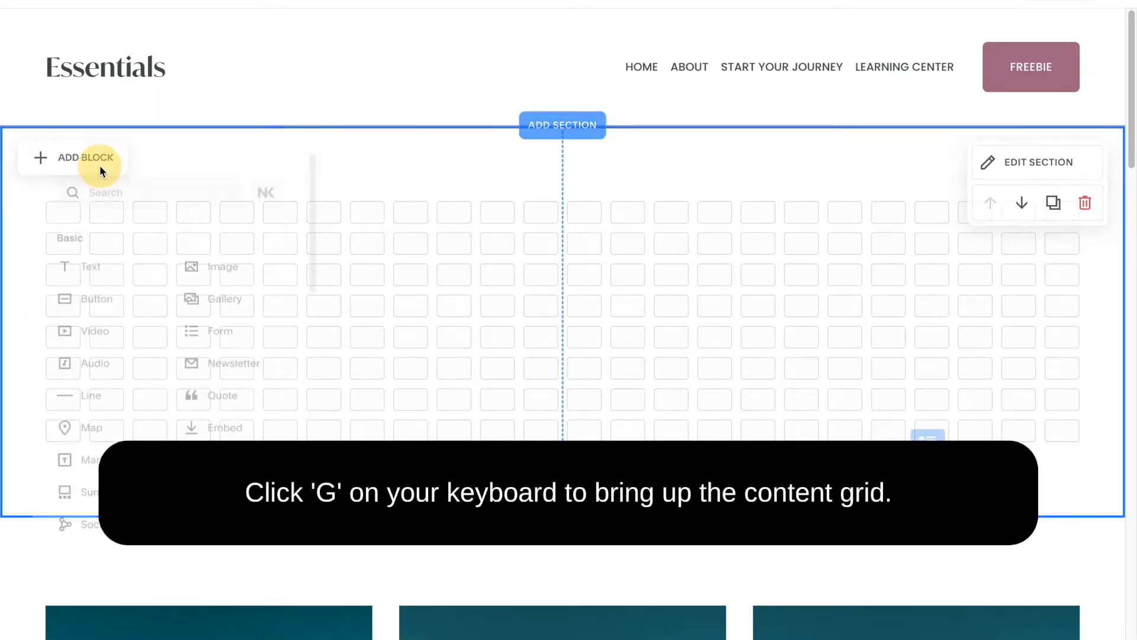
pyautogui.click(223, 257)
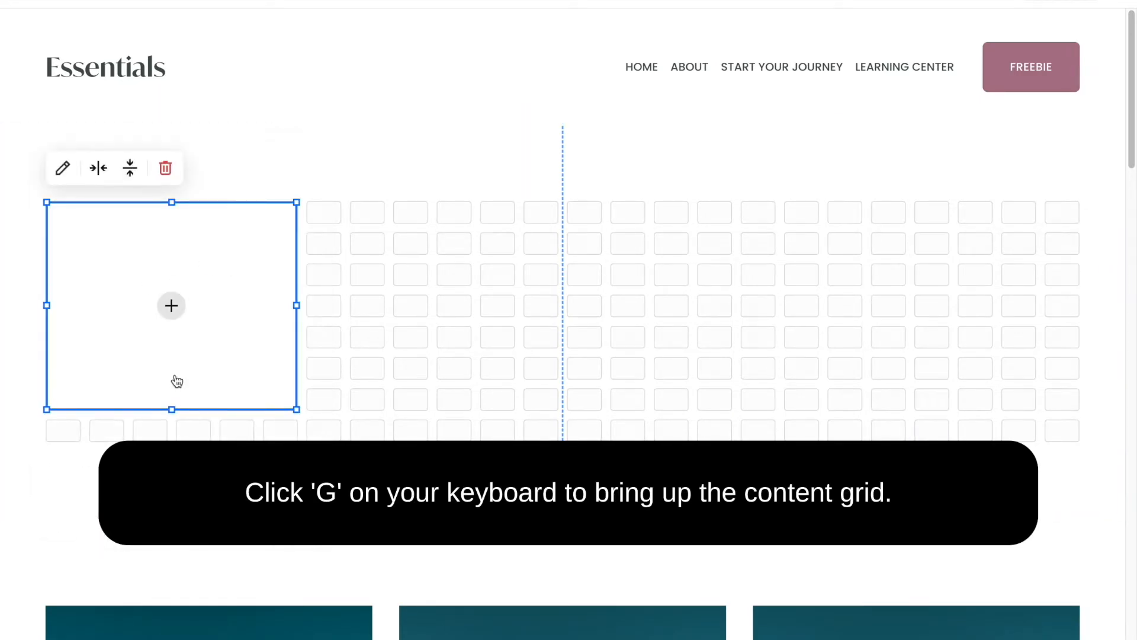
pyautogui.click(177, 307)
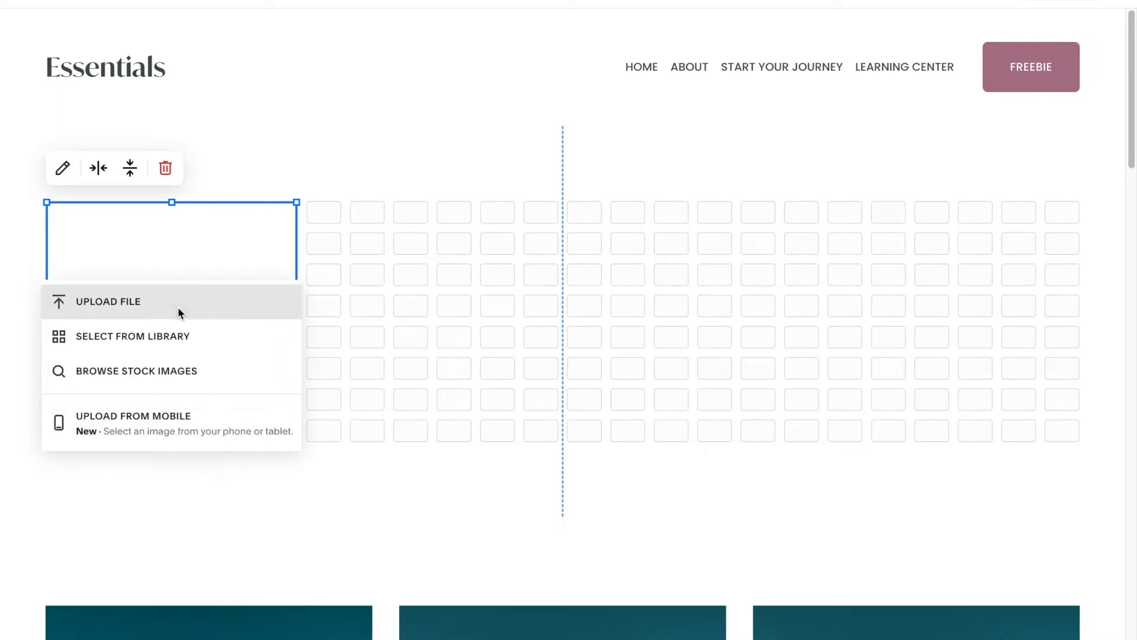
pyautogui.click(187, 376)
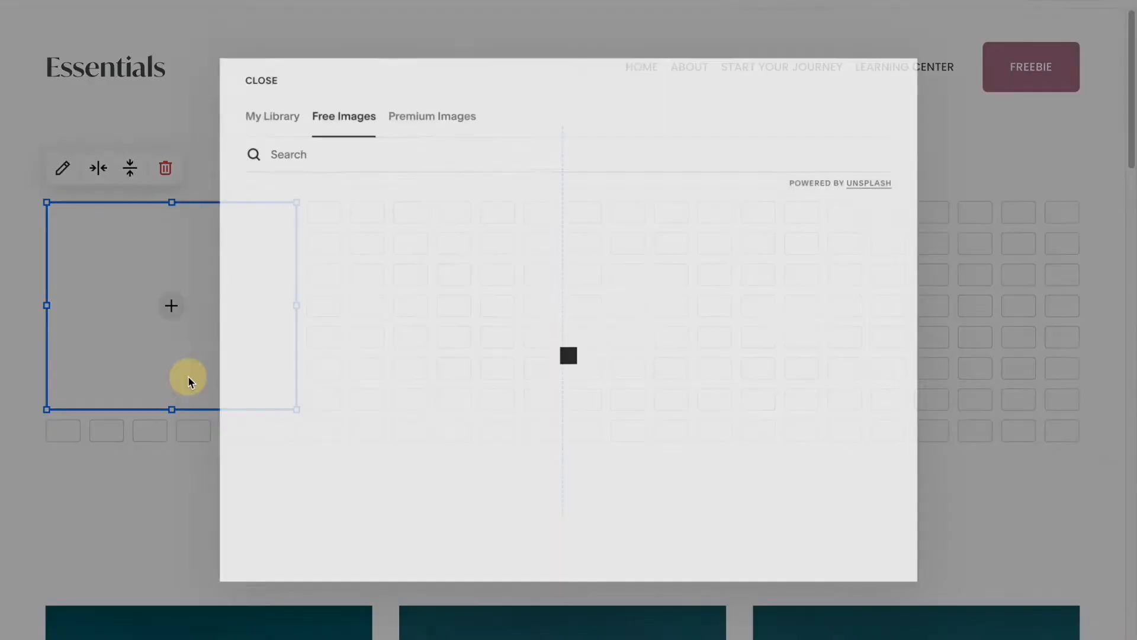
pyautogui.click(401, 451)
pyautogui.click(658, 417)
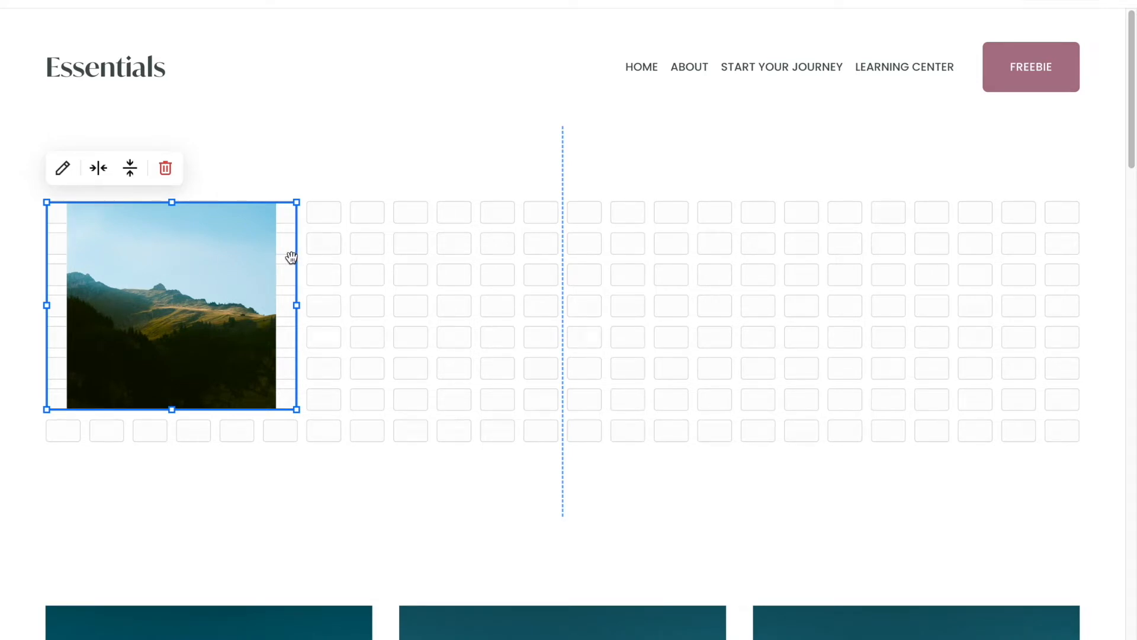
# Set the mountain image to Fill its block and switch its corner radius to individual corners
pyautogui.click(63, 168)
pyautogui.click(408, 224)
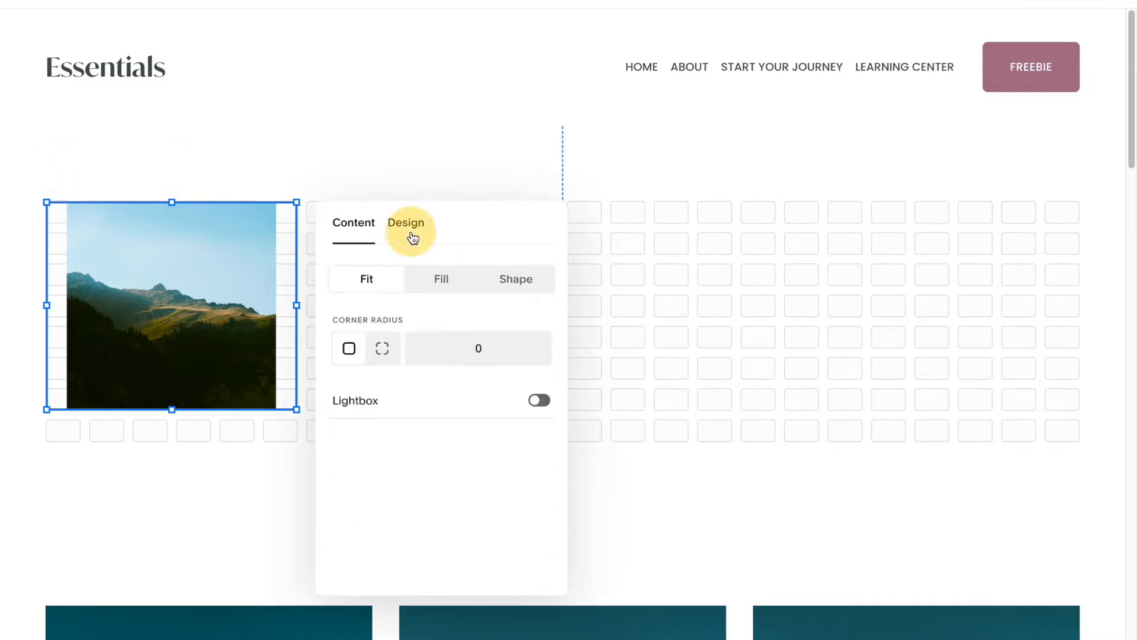
pyautogui.click(452, 283)
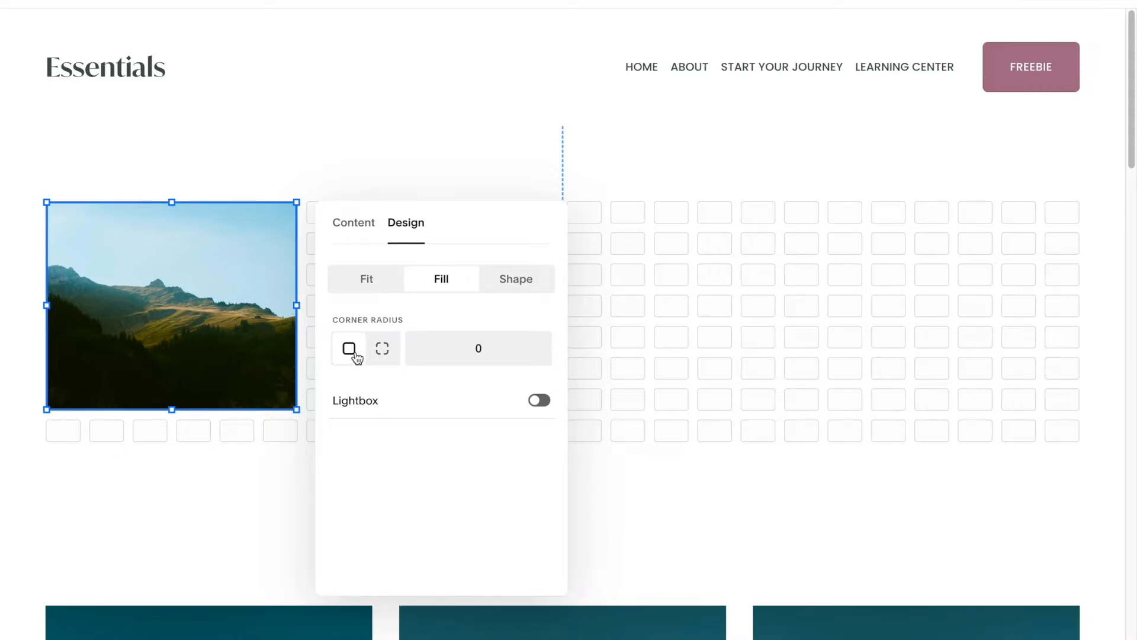
pyautogui.click(383, 348)
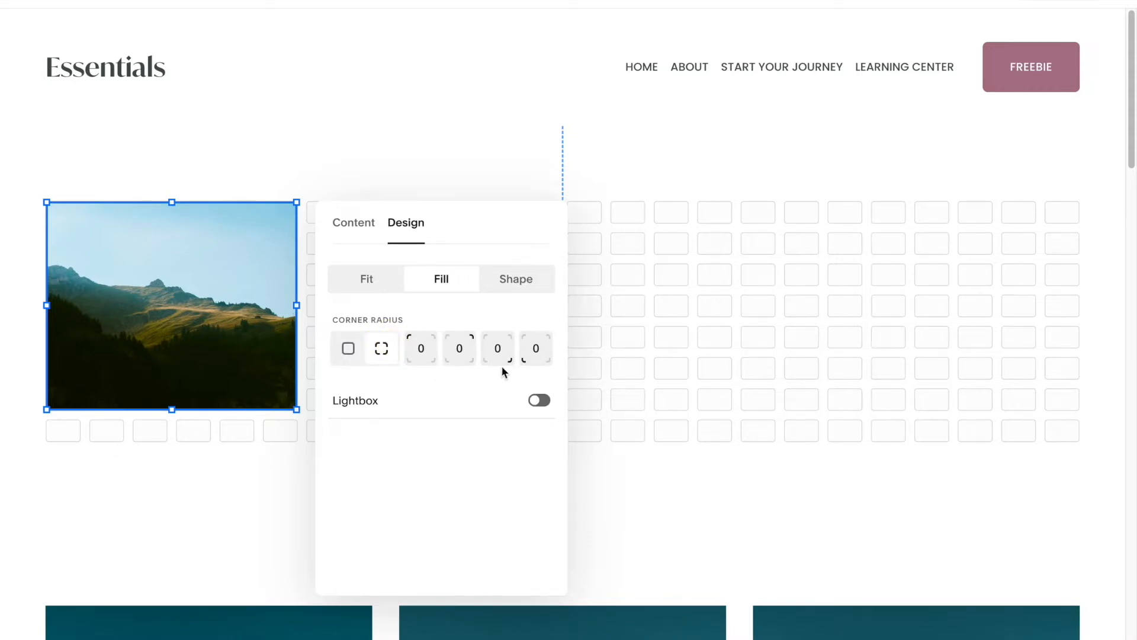
pyautogui.click(639, 328)
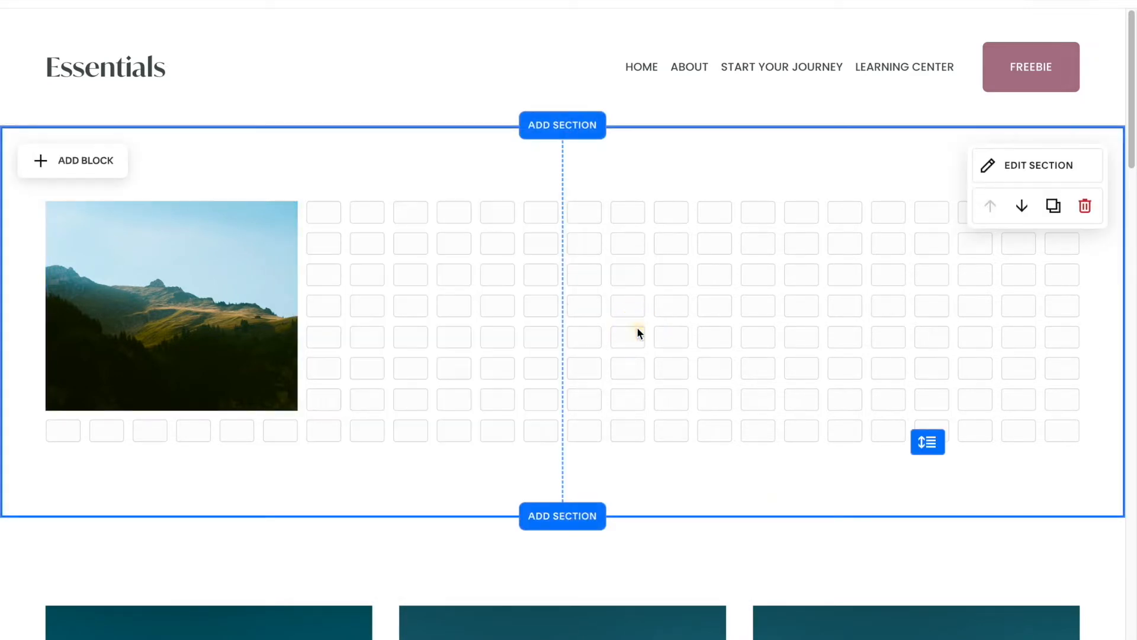
# Add a text block directly below the image with the Heading 4 title "Inline Image Block" and the paragraph "Insert some paragraph text in here."
pyautogui.click(86, 160)
pyautogui.click(83, 257)
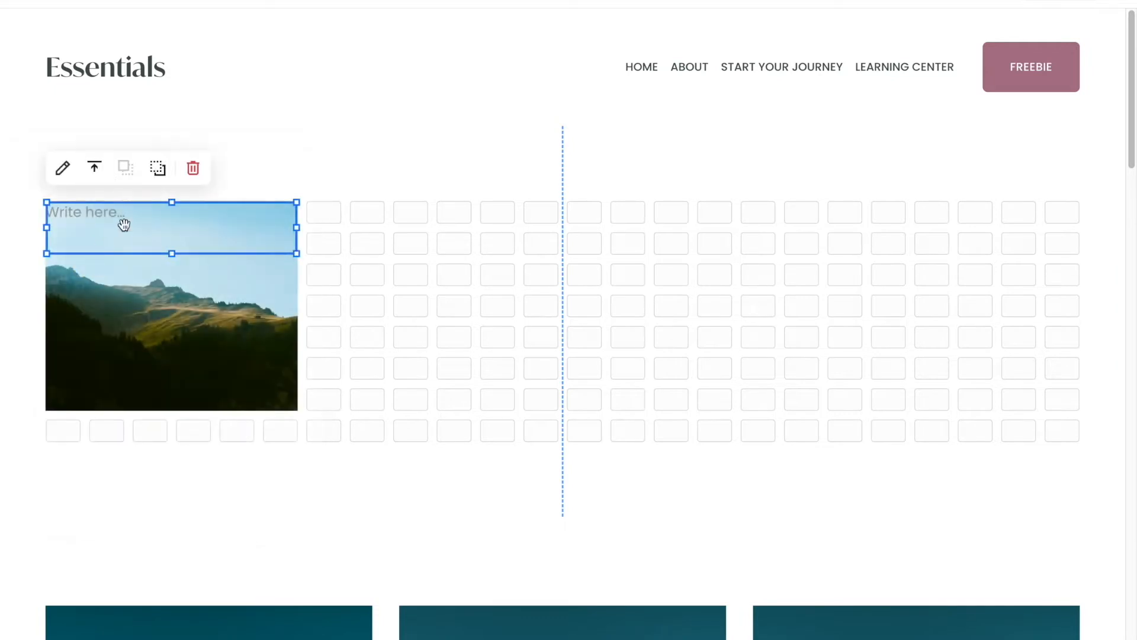
pyautogui.moveTo(143, 201); pyautogui.dragTo(146, 426)
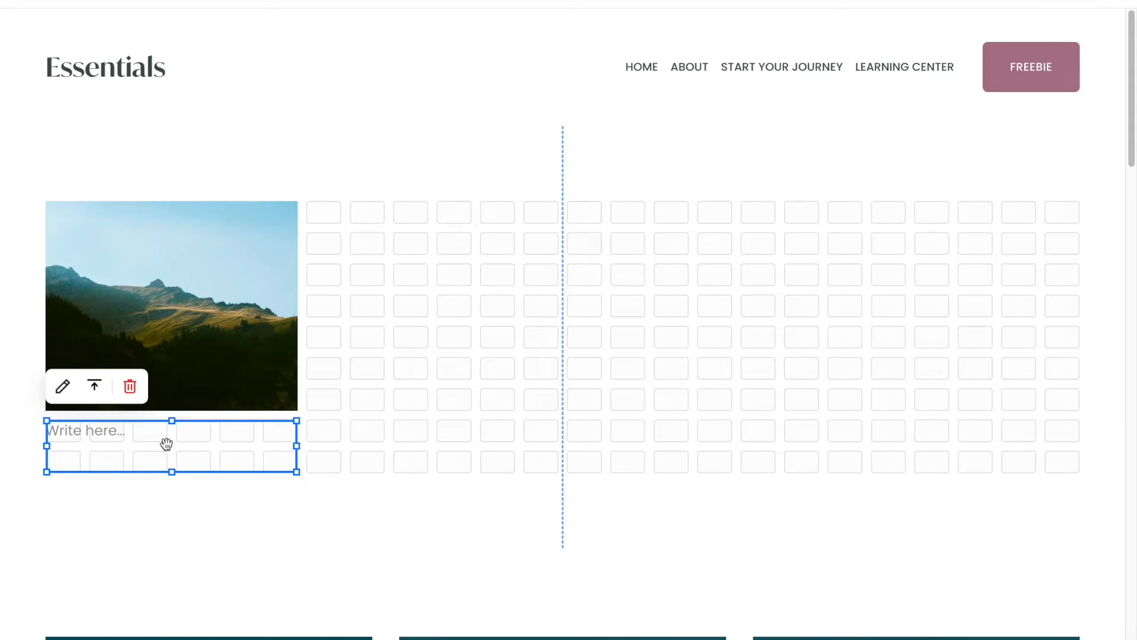
pyautogui.doubleClick(87, 430)
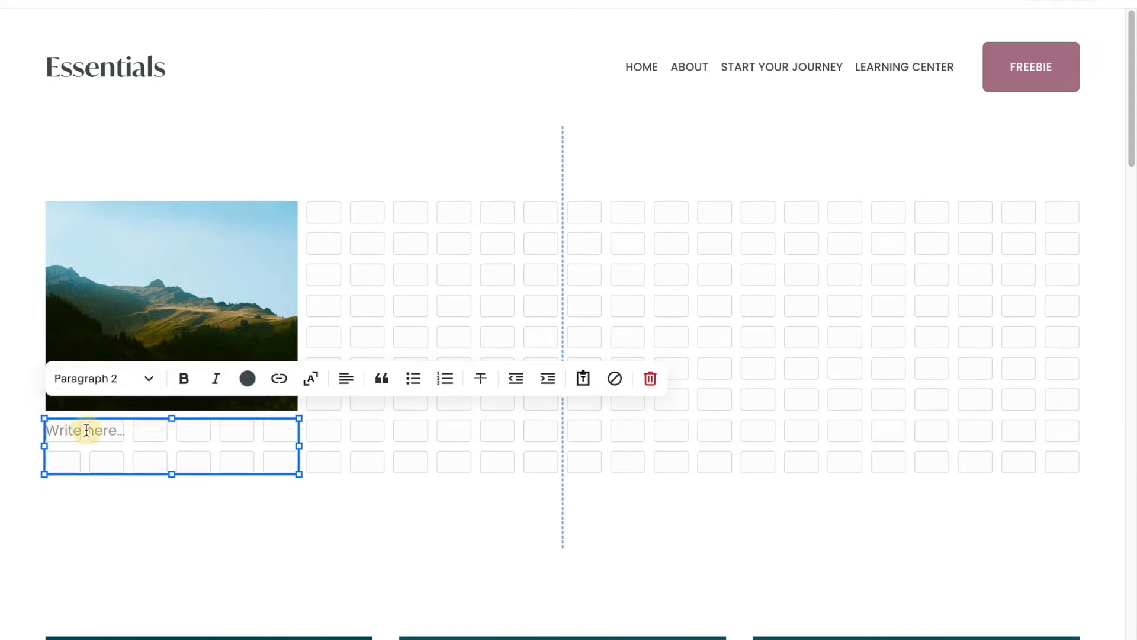
pyautogui.click(123, 385)
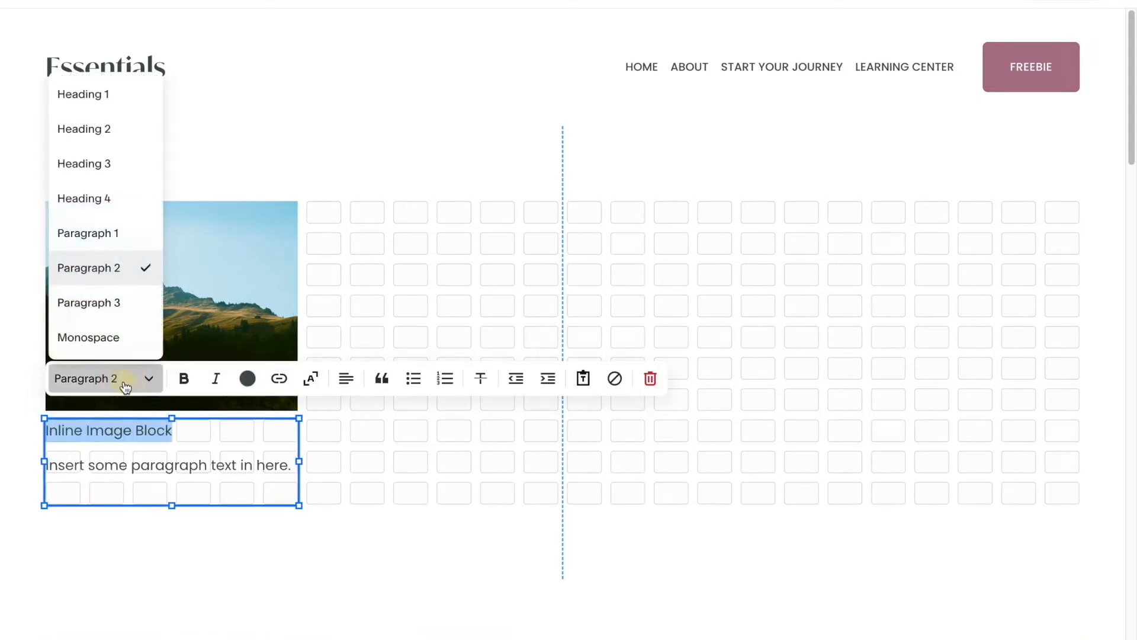
pyautogui.click(111, 196)
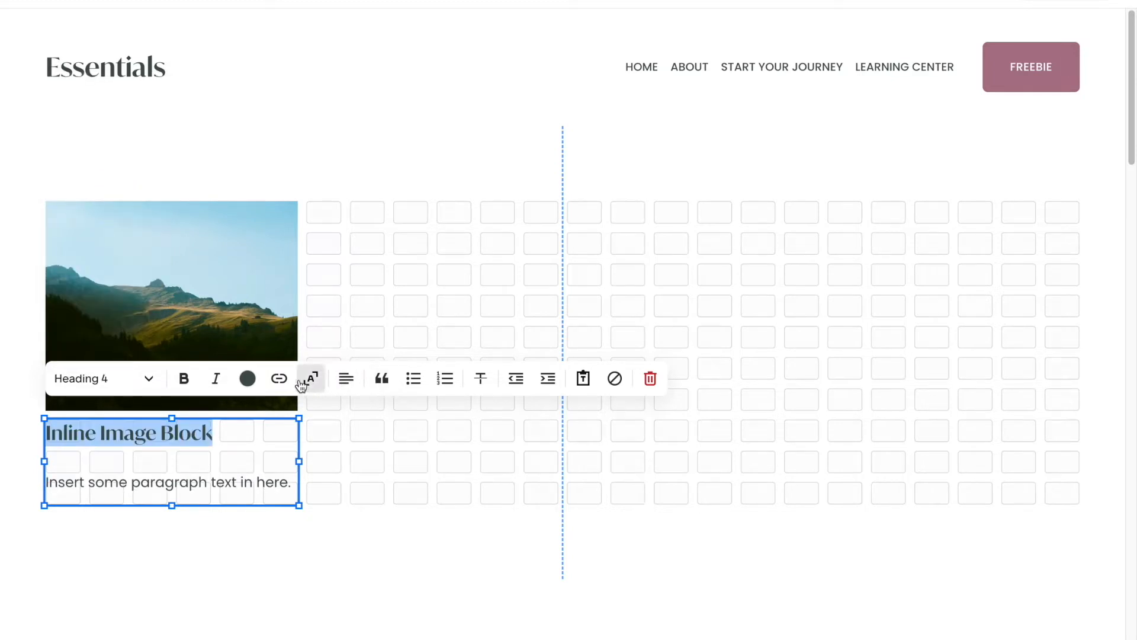
# Try scaling the "Inline Image Block" heading to the width of its text block and switch the scaling off again
pyautogui.click(346, 379)
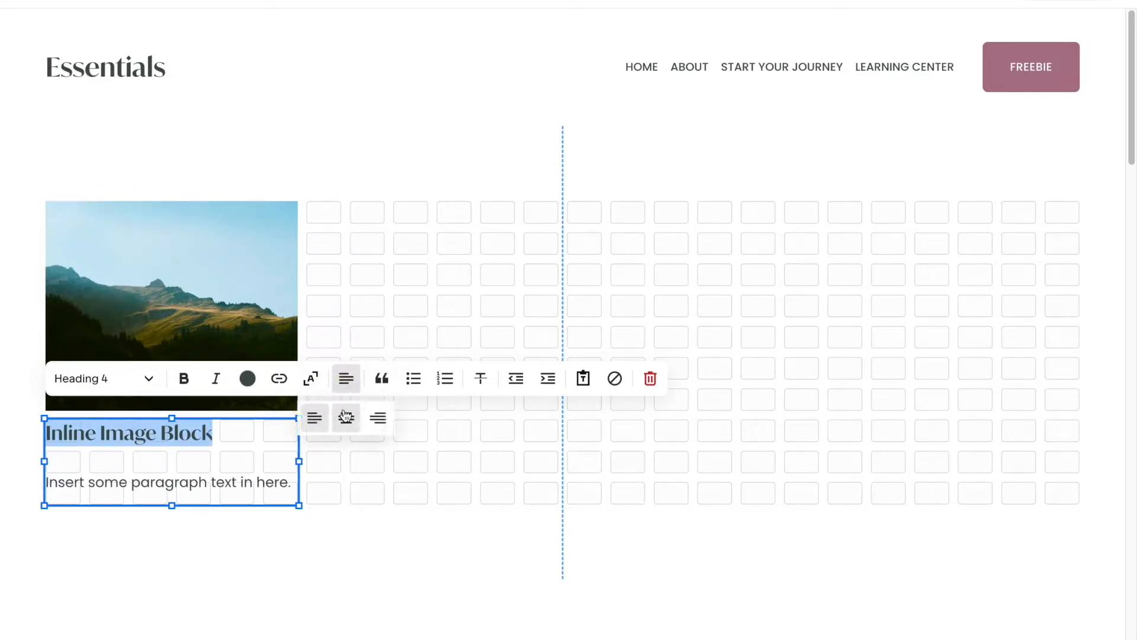
pyautogui.click(312, 380)
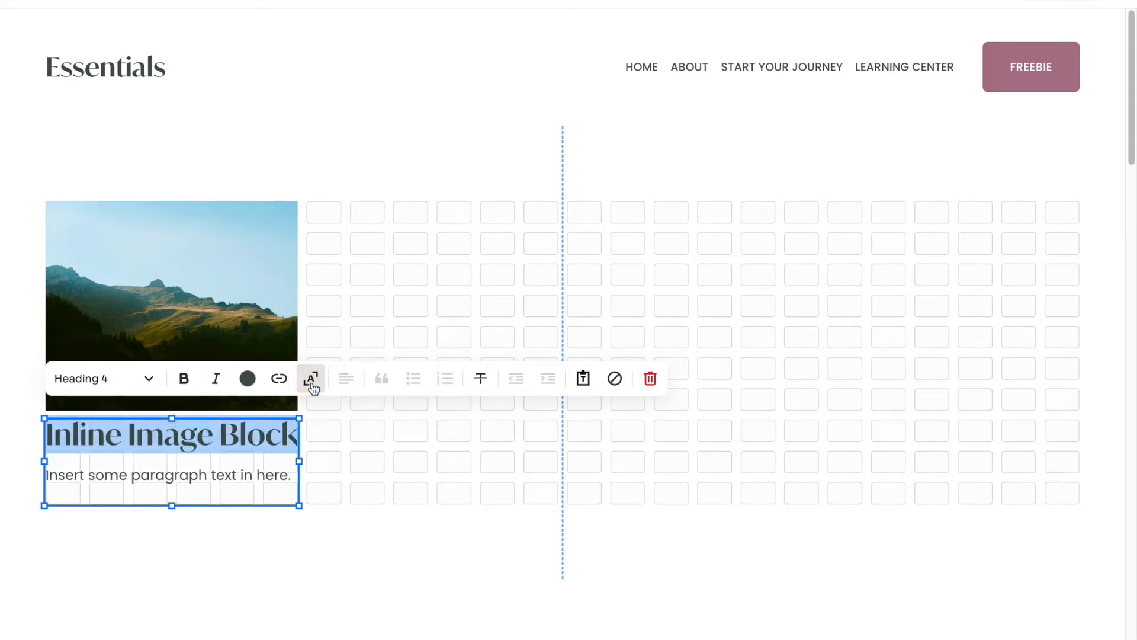
pyautogui.click(218, 452)
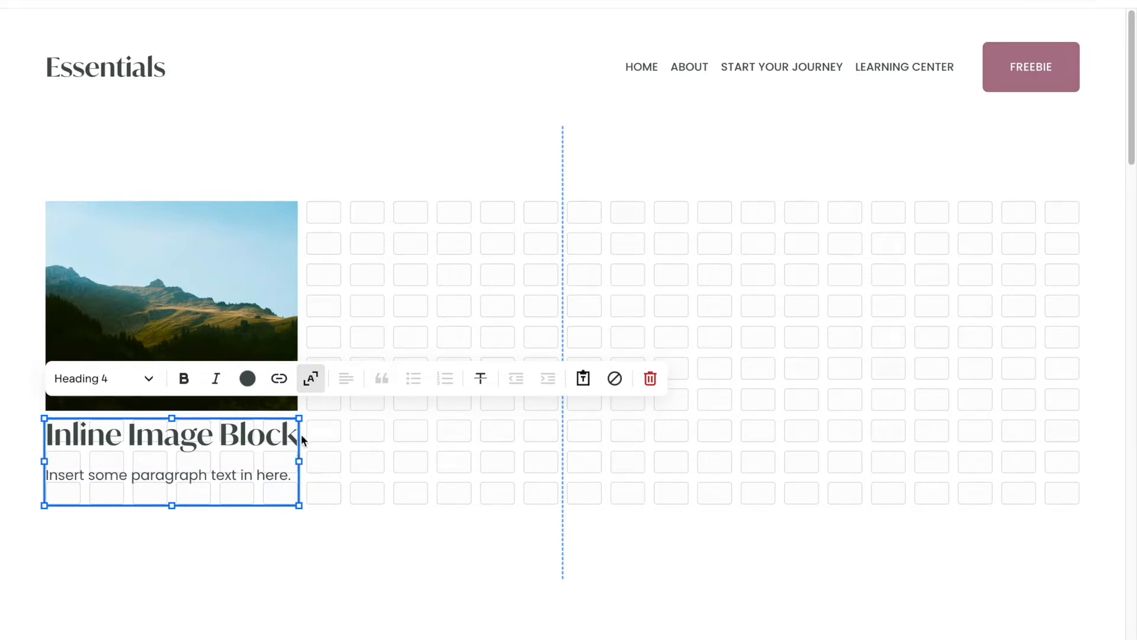
pyautogui.click(312, 380)
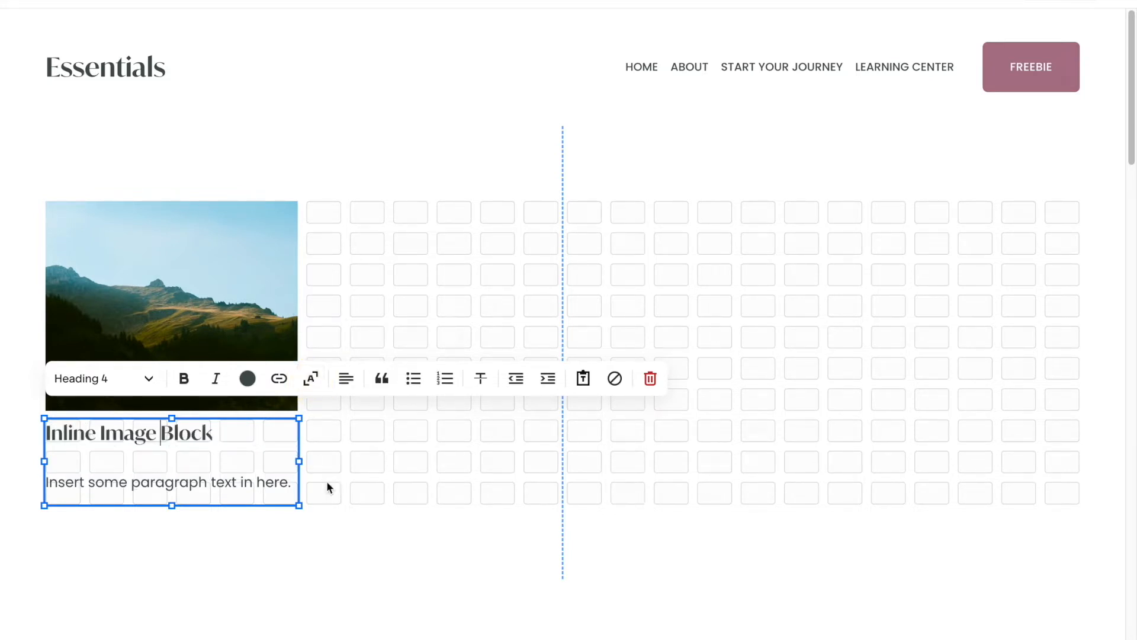
pyautogui.click(343, 476)
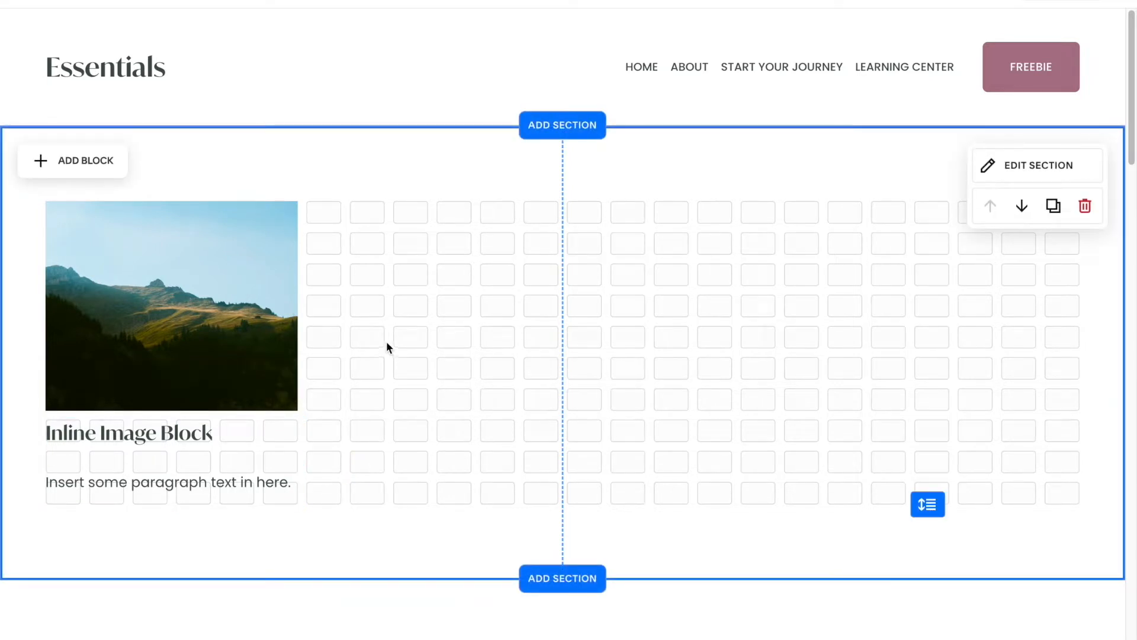
# Try moving the image and text blocks together on the grid and resizing the image
pyautogui.moveTo(374, 235); pyautogui.dragTo(33, 518)
pyautogui.moveTo(108, 252); pyautogui.dragTo(287, 337)
pyautogui.click(241, 348)
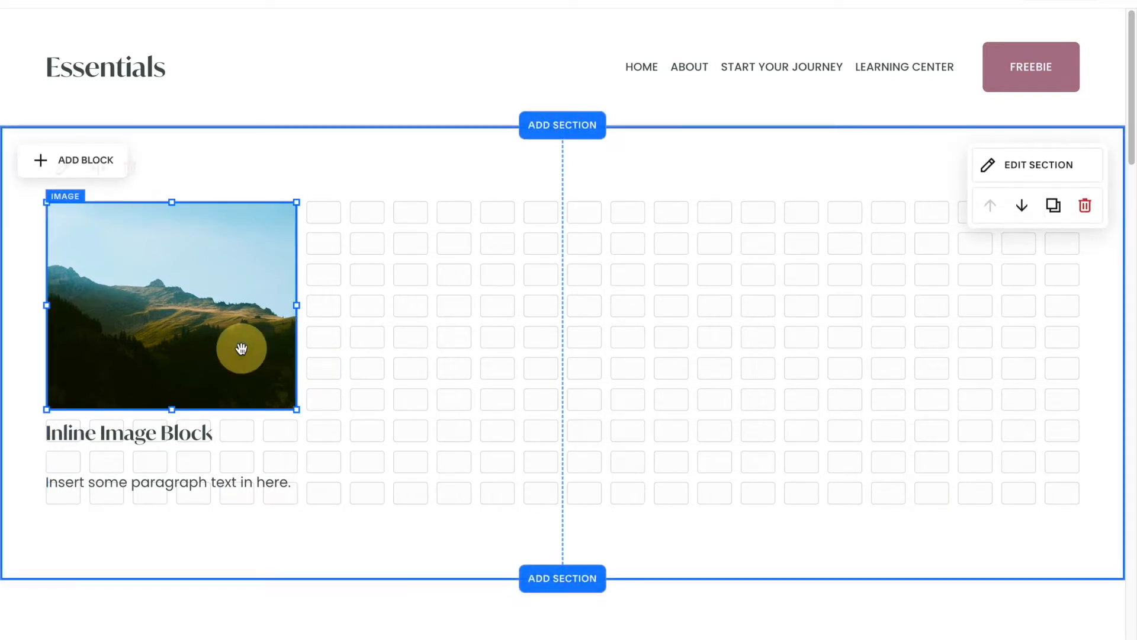
pyautogui.moveTo(297, 202)
pyautogui.mouseDown()
pyautogui.moveTo(330, 168)
pyautogui.moveTo(299, 185)
pyautogui.mouseUp()
pyautogui.moveTo(171, 409); pyautogui.dragTo(195, 438)
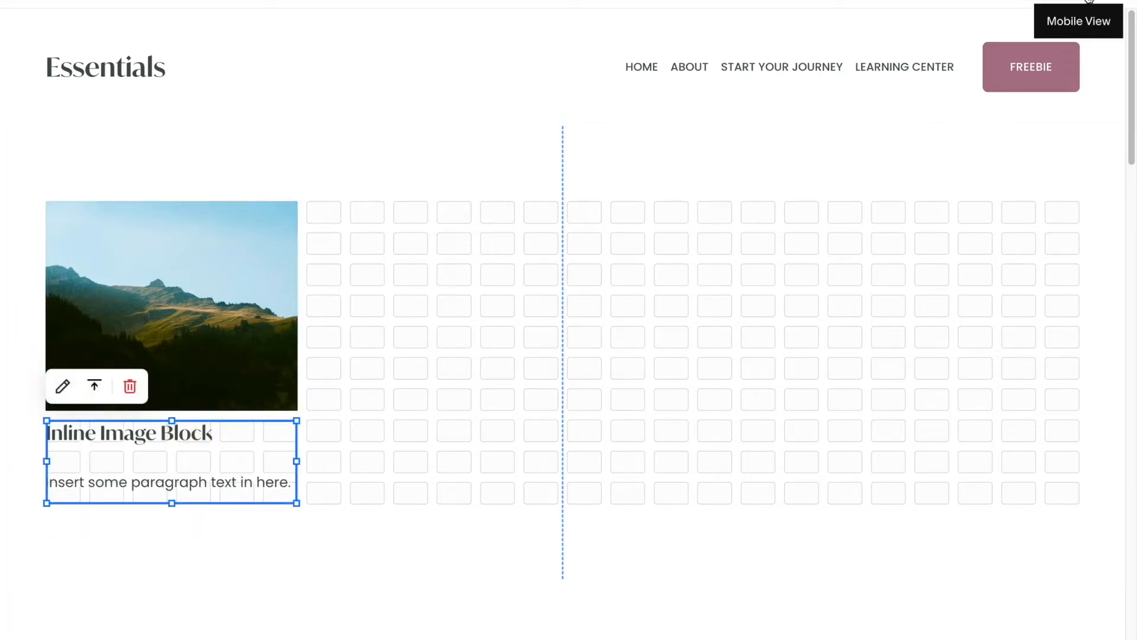
# Check the new section in mobile view, return to desktop view, and review the image block examples further down the page
pyautogui.click(1089, 3)
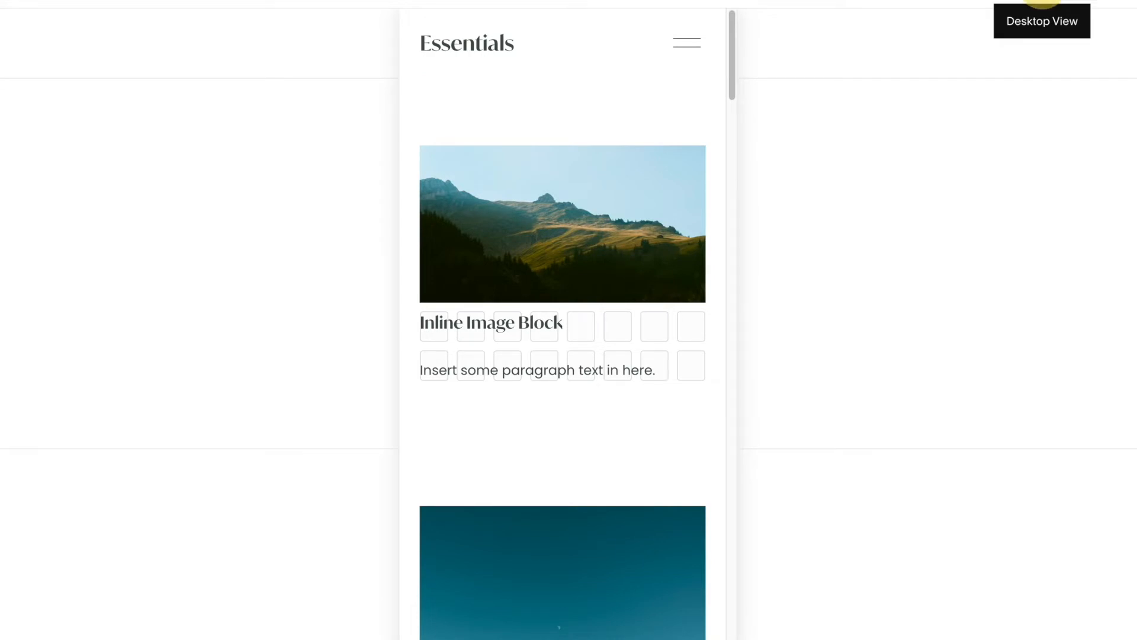
pyautogui.click(1043, 3)
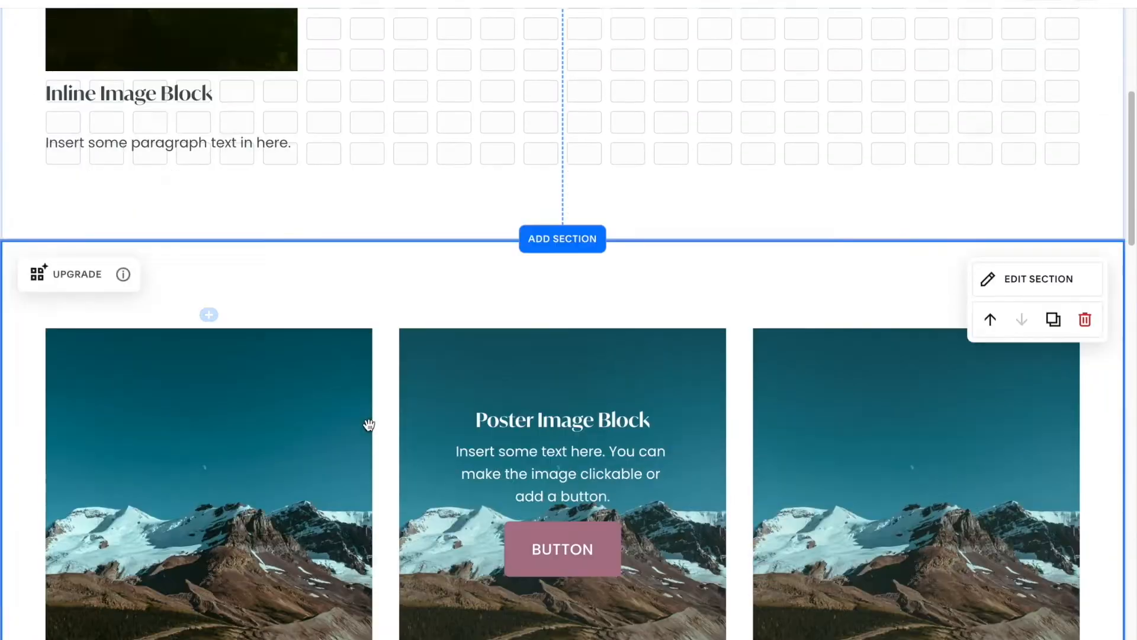
pyautogui.scroll(-6, 369, 431)
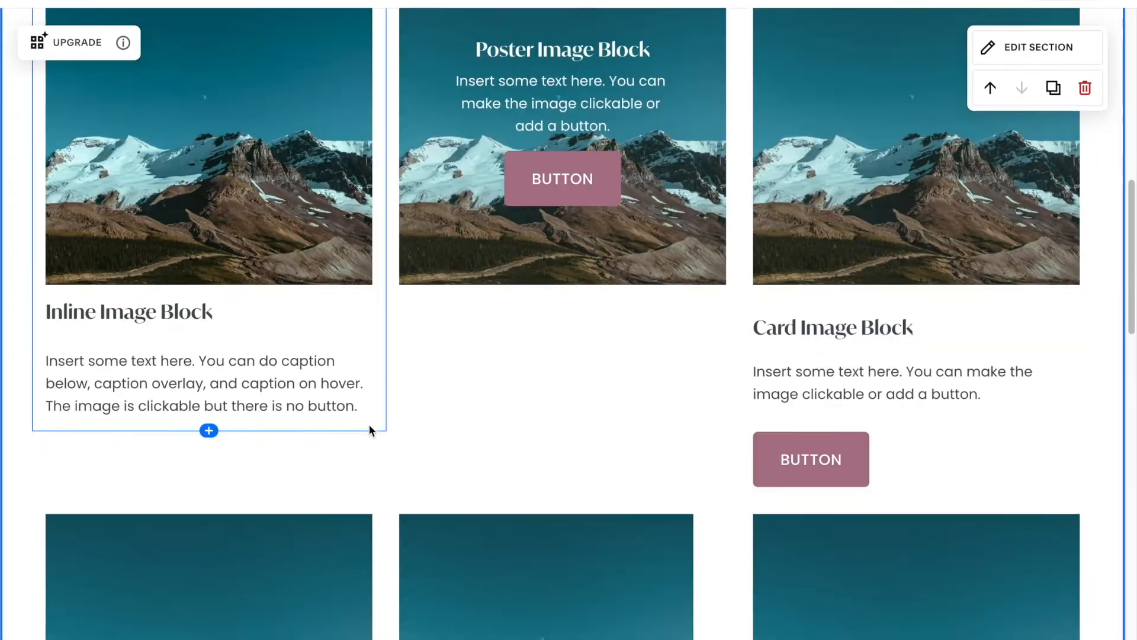
pyautogui.scroll(-13, 368, 430)
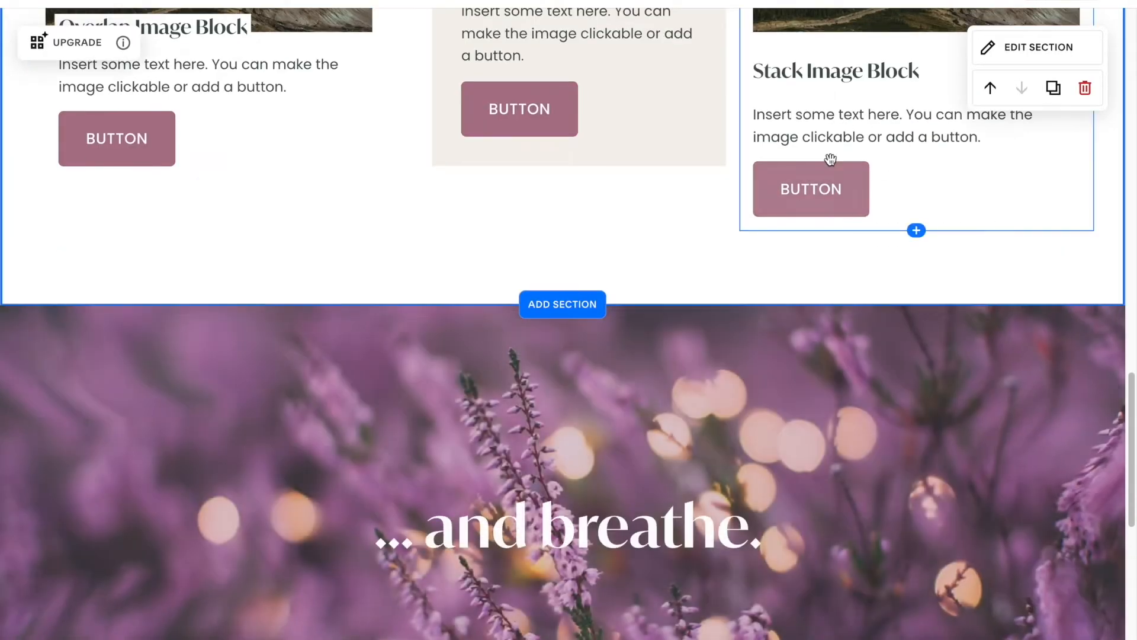
pyautogui.scroll(3, 802, 170)
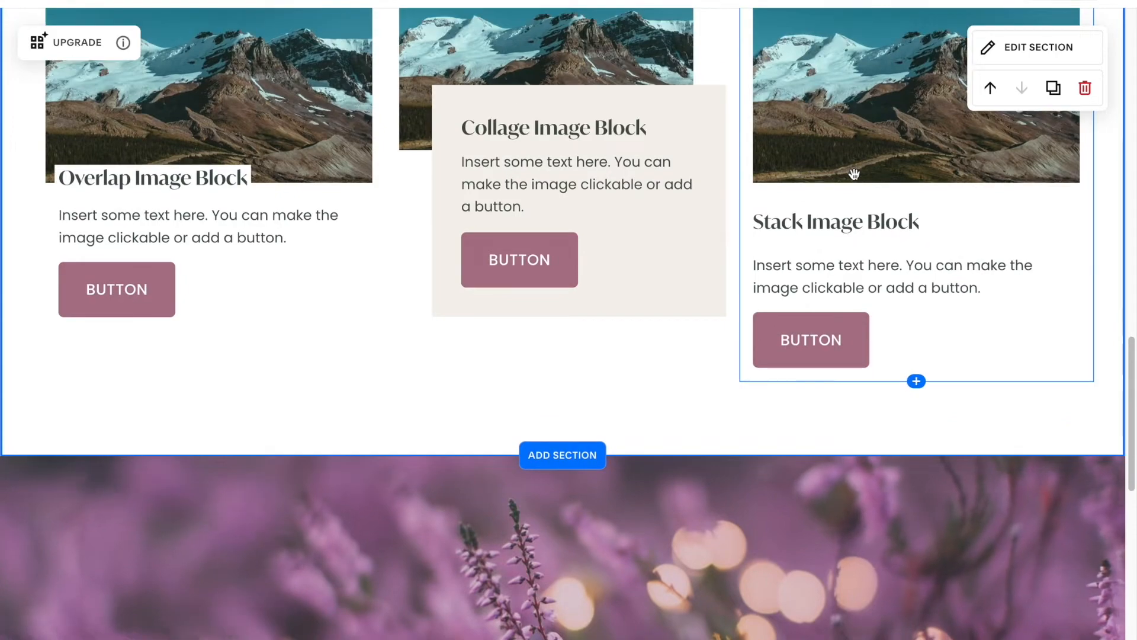
pyautogui.scroll(1, 854, 174)
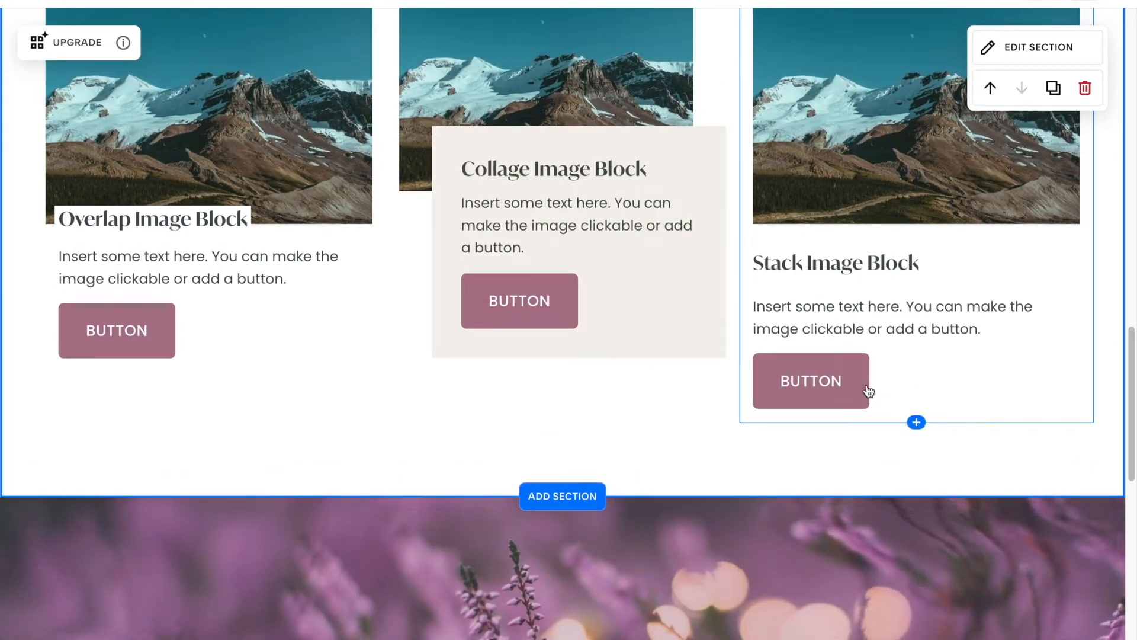
pyautogui.scroll(20, 317, 302)
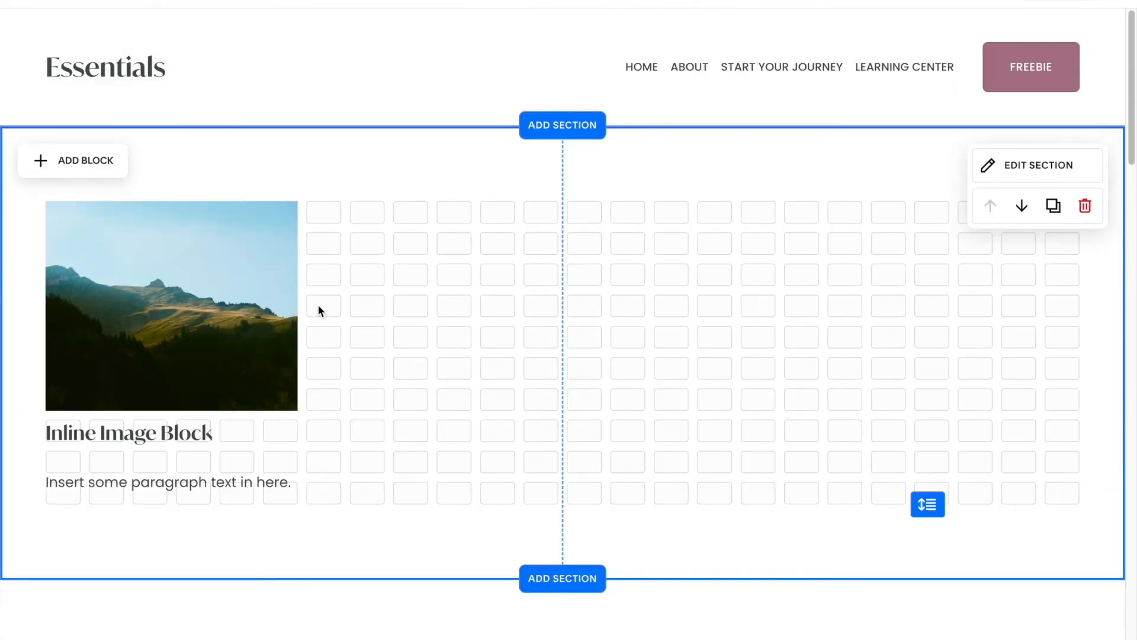
# Add a button block to the section, place it directly below the paragraph text, and preview the mobile view
pyautogui.click(92, 160)
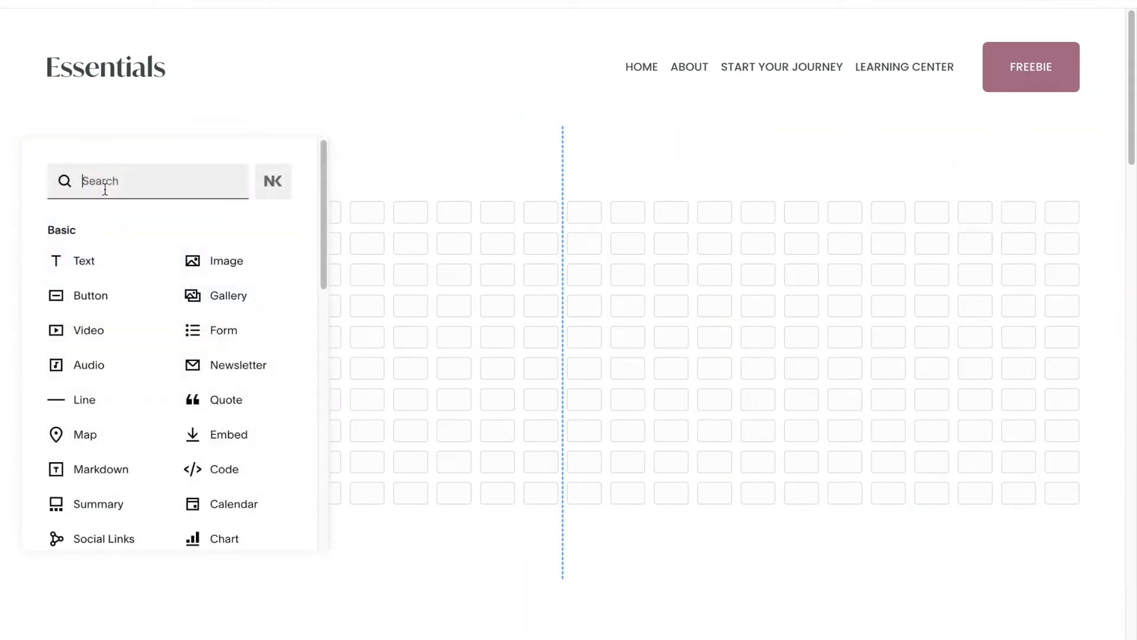
pyautogui.click(89, 296)
pyautogui.moveTo(142, 225); pyautogui.dragTo(290, 537)
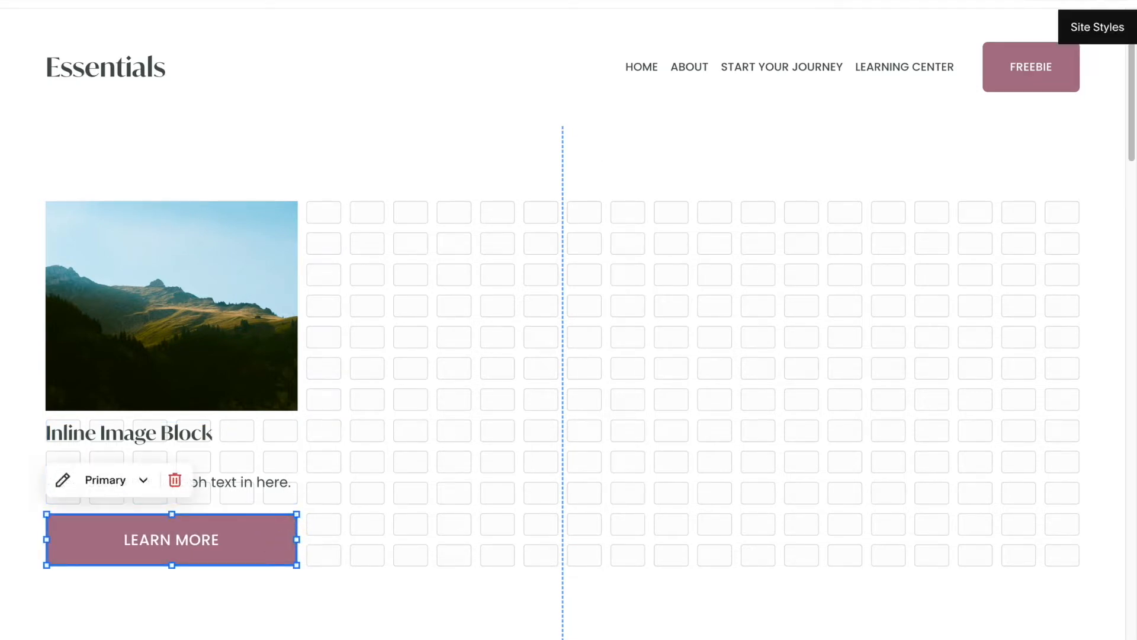
pyautogui.click(1085, 2)
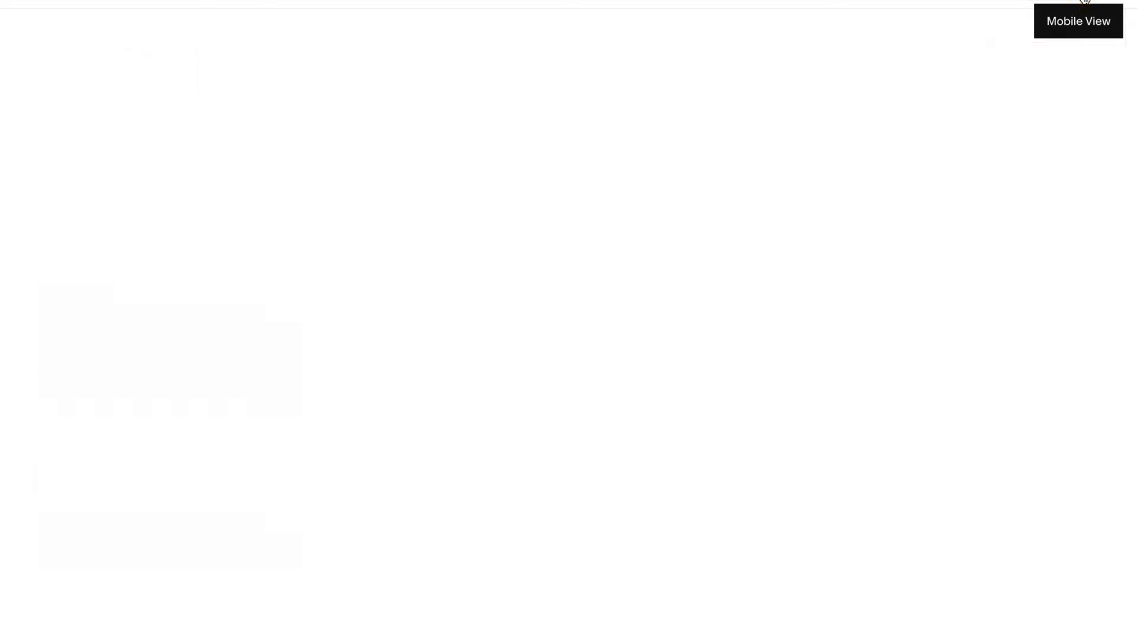
# Try replacing the word "Inline" with "Stack" in the heading below the image
pyautogui.click(45, 432)
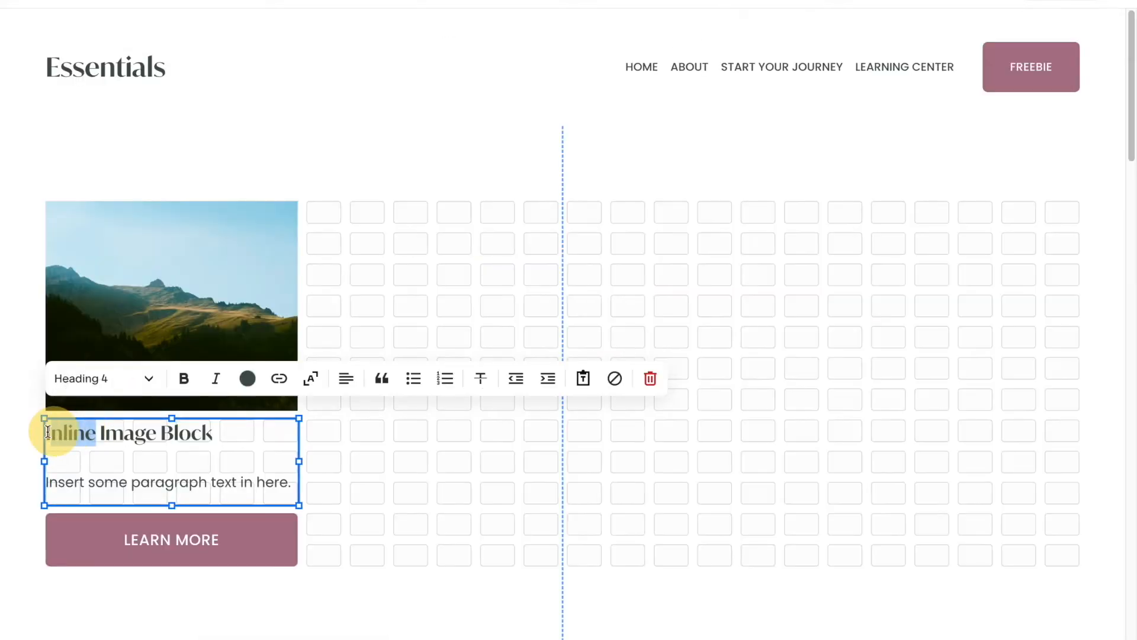
pyautogui.doubleClick(47, 432)
pyautogui.write('Stack')
pyautogui.click(439, 506)
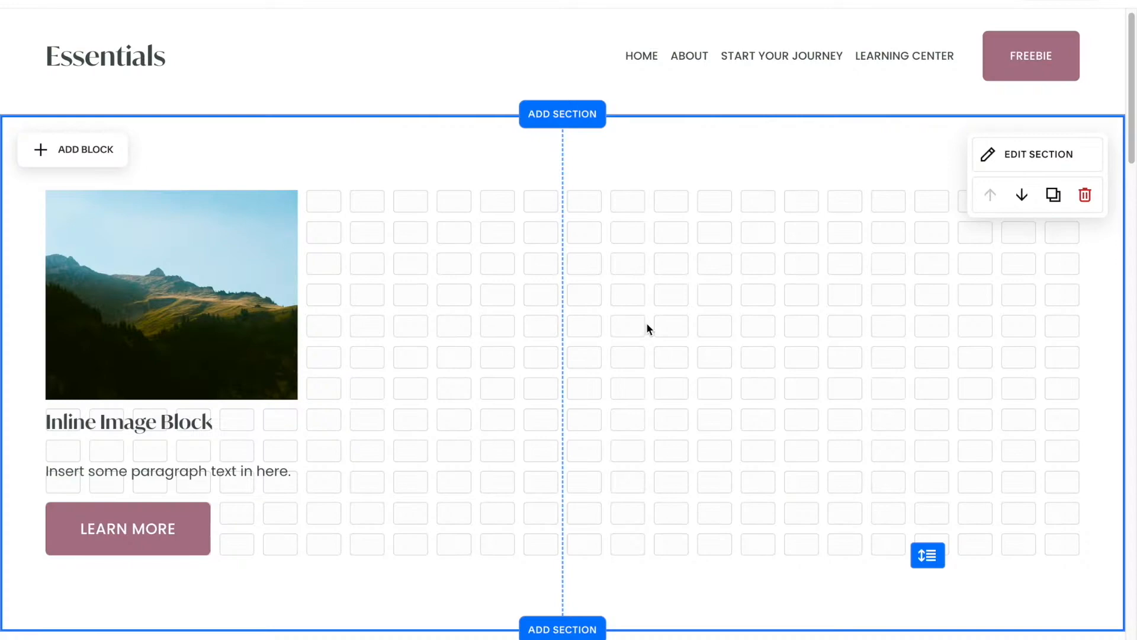
# Move the image block to the middle of the grid and enlarge it to about 12 columns by 11 rows
pyautogui.scroll(-1, 648, 329)
pyautogui.scroll(-10, 646, 323)
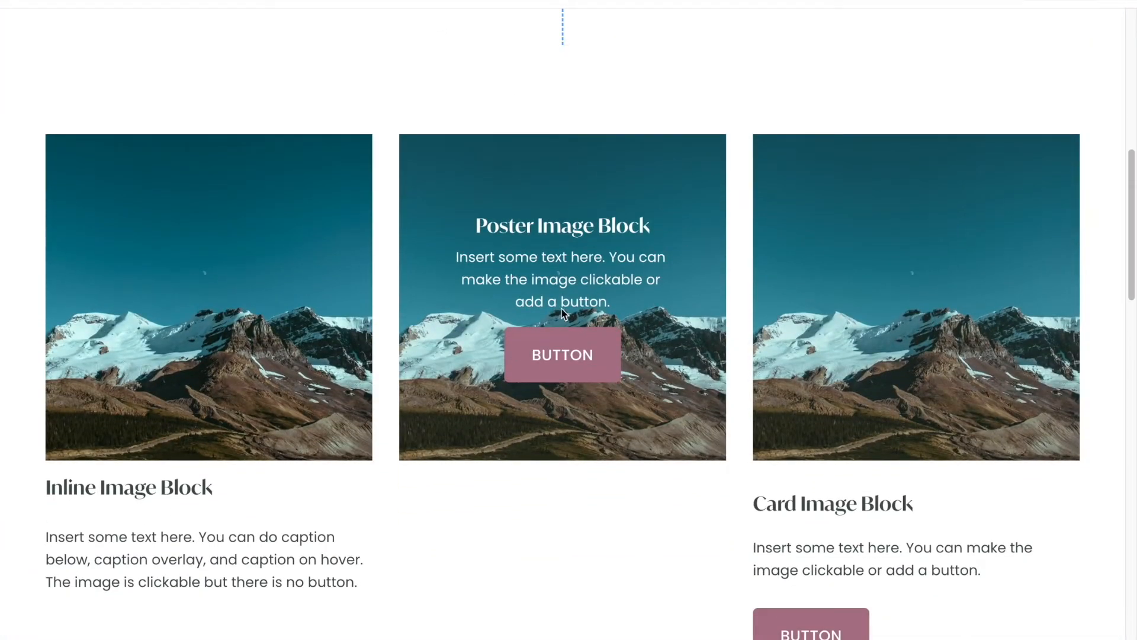
pyautogui.scroll(10, 562, 313)
pyautogui.moveTo(182, 283); pyautogui.dragTo(422, 228)
pyautogui.moveTo(557, 376); pyautogui.dragTo(808, 501)
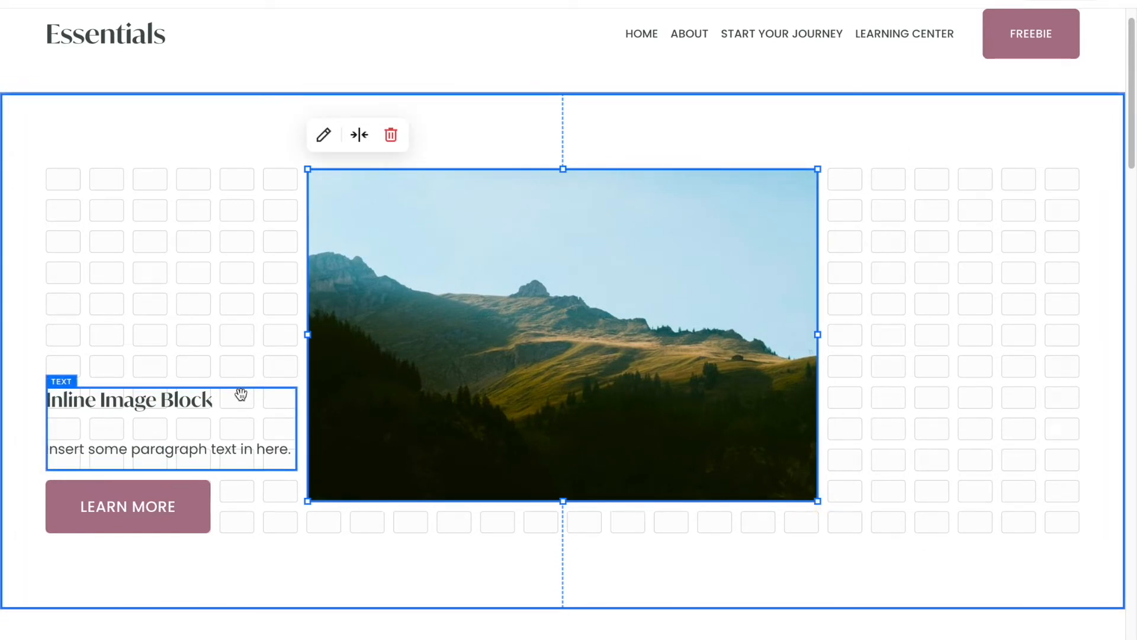
# Place the text block on top of the image and widen it to about eight columns, centred on the image
pyautogui.click(122, 398)
pyautogui.moveTo(123, 399); pyautogui.dragTo(461, 247)
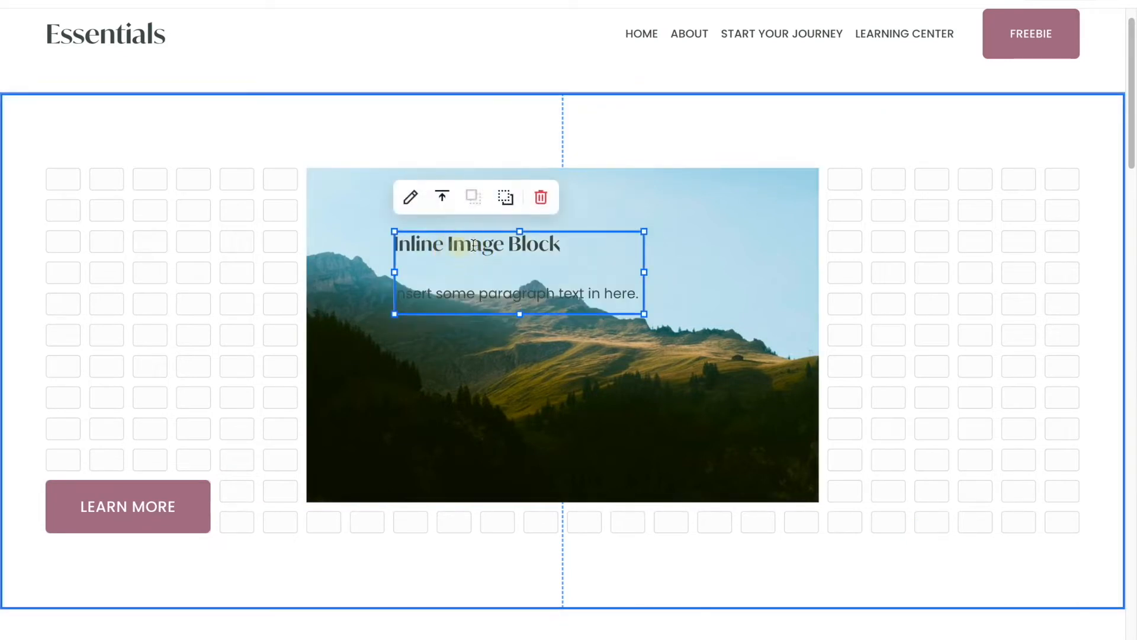
pyautogui.moveTo(647, 271); pyautogui.dragTo(732, 272)
# Centre-align the heading and paragraph inside the text block over the image
pyautogui.click(584, 259)
pyautogui.moveTo(584, 259); pyautogui.dragTo(386, 223)
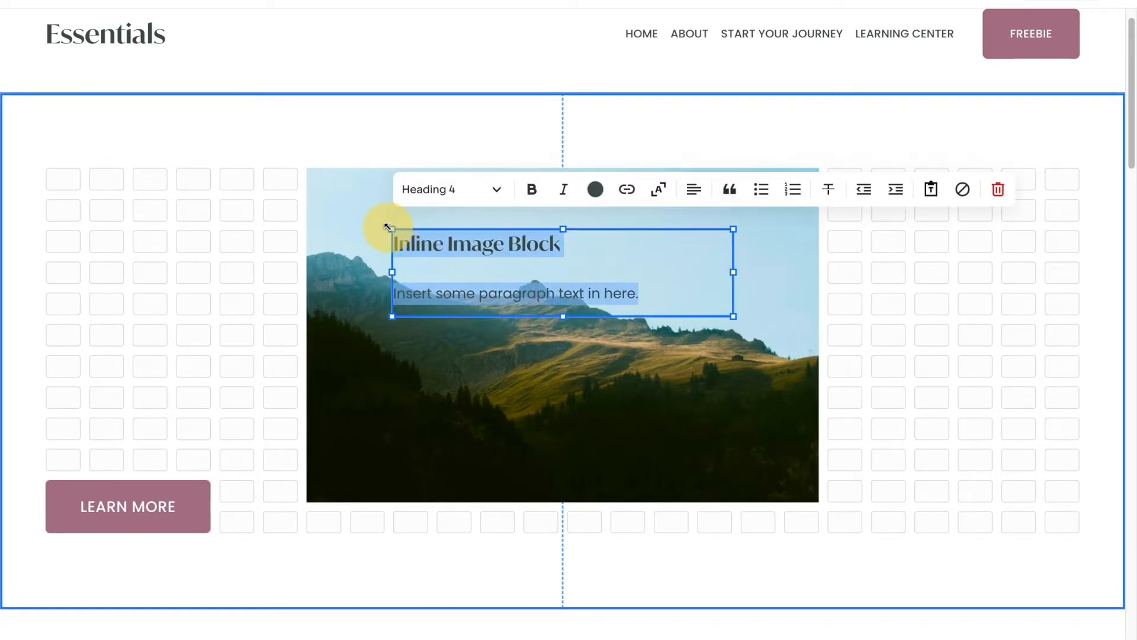
pyautogui.click(693, 191)
pyautogui.click(691, 229)
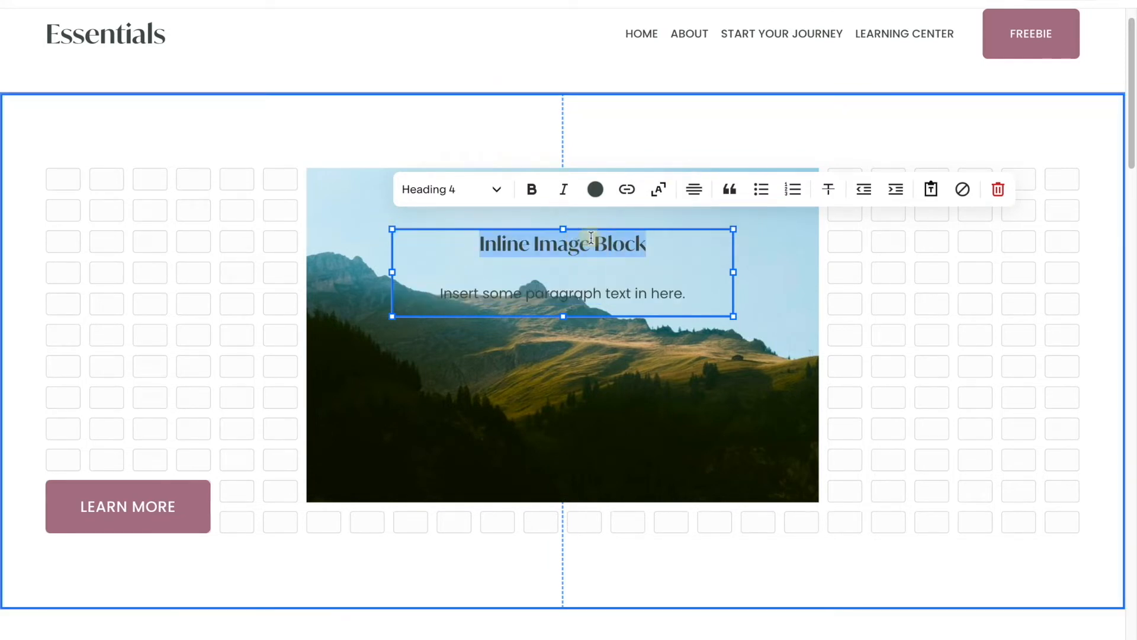
# Format the overlay heading as Heading 2 and the paragraph beneath it as Paragraph 1
pyautogui.click(495, 188)
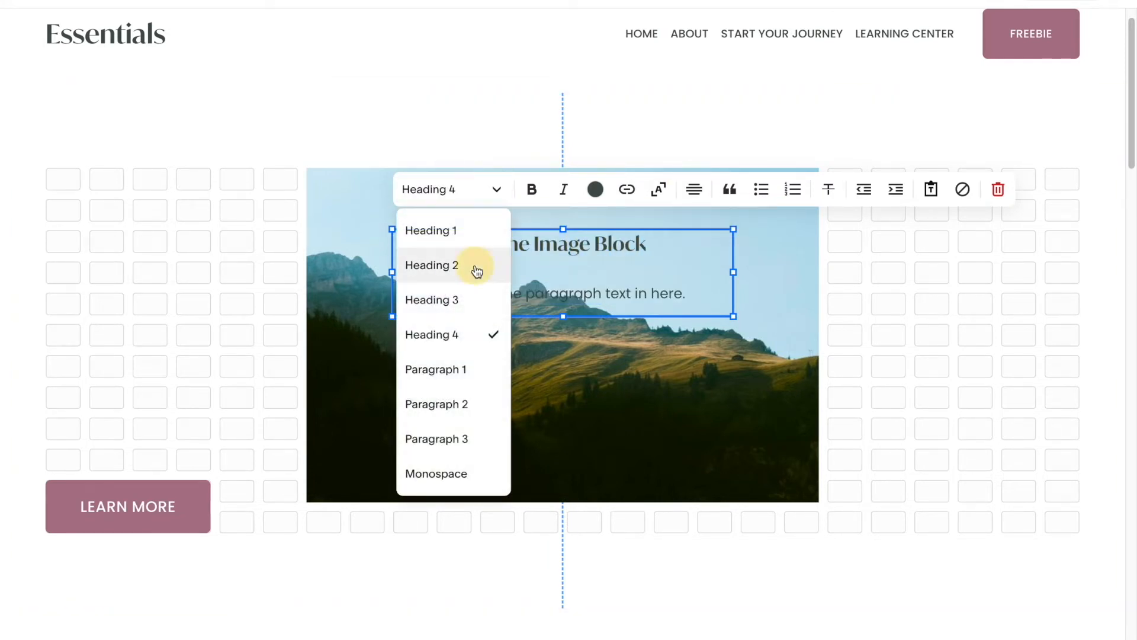
pyautogui.click(474, 265)
pyautogui.tripleClick(565, 375)
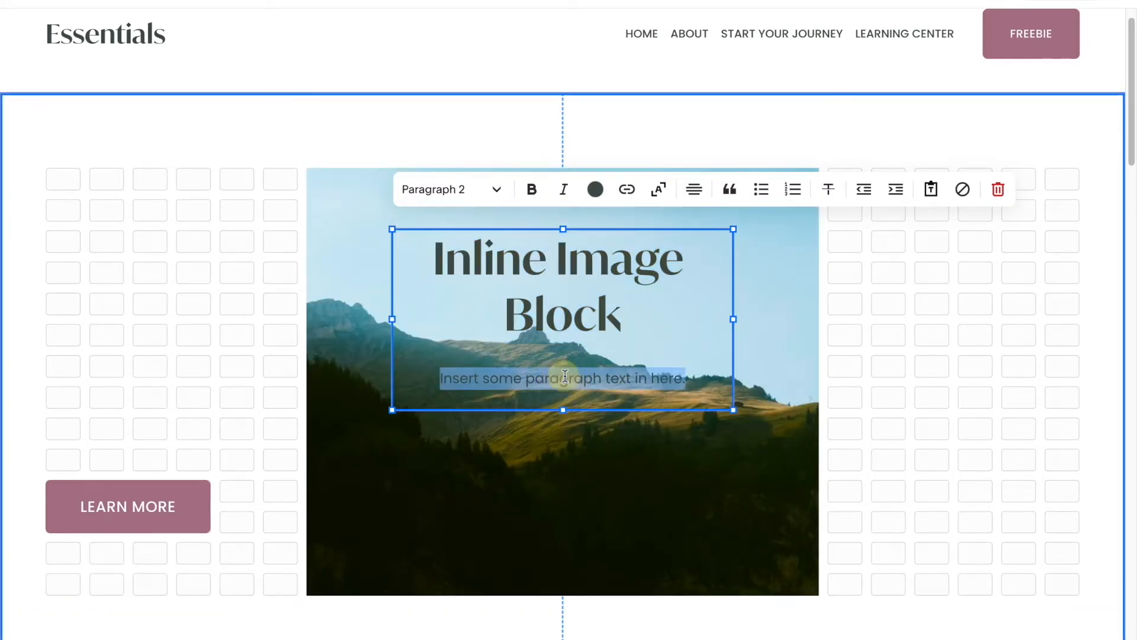
pyautogui.click(492, 189)
pyautogui.click(456, 368)
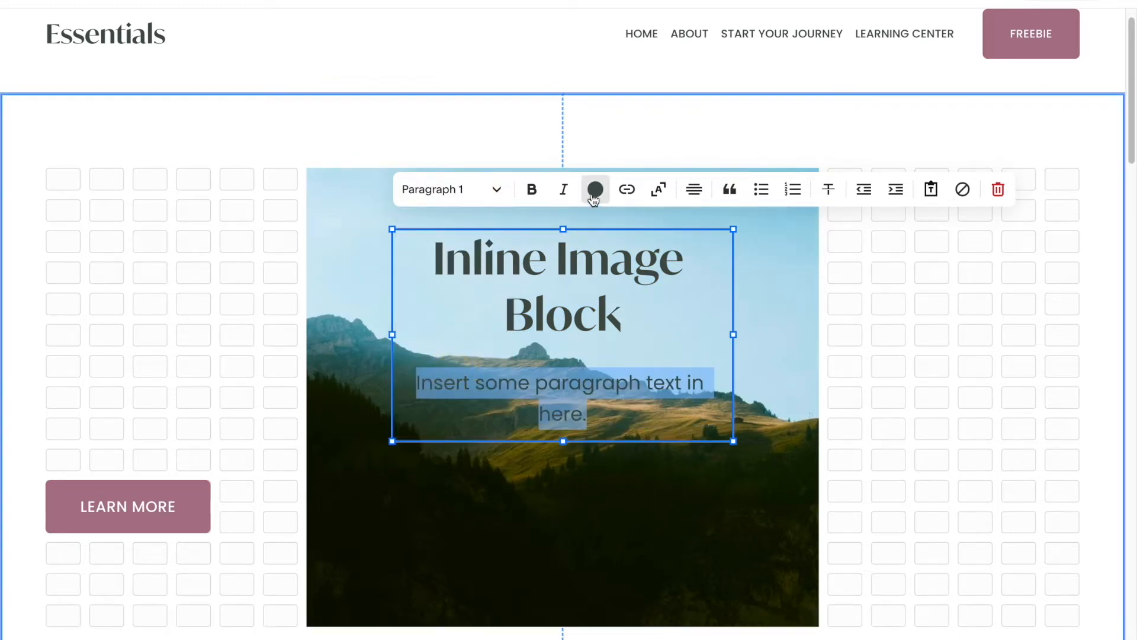
# Colour the overlay paragraph text white from the site palette
pyautogui.click(594, 189)
pyautogui.click(514, 277)
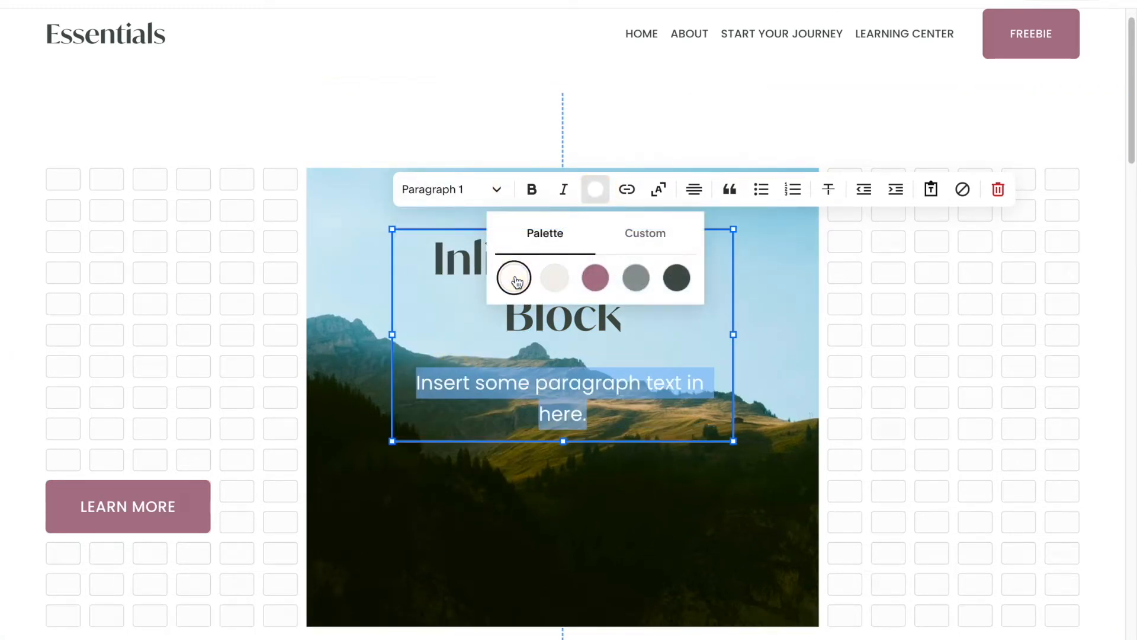
pyautogui.click(576, 521)
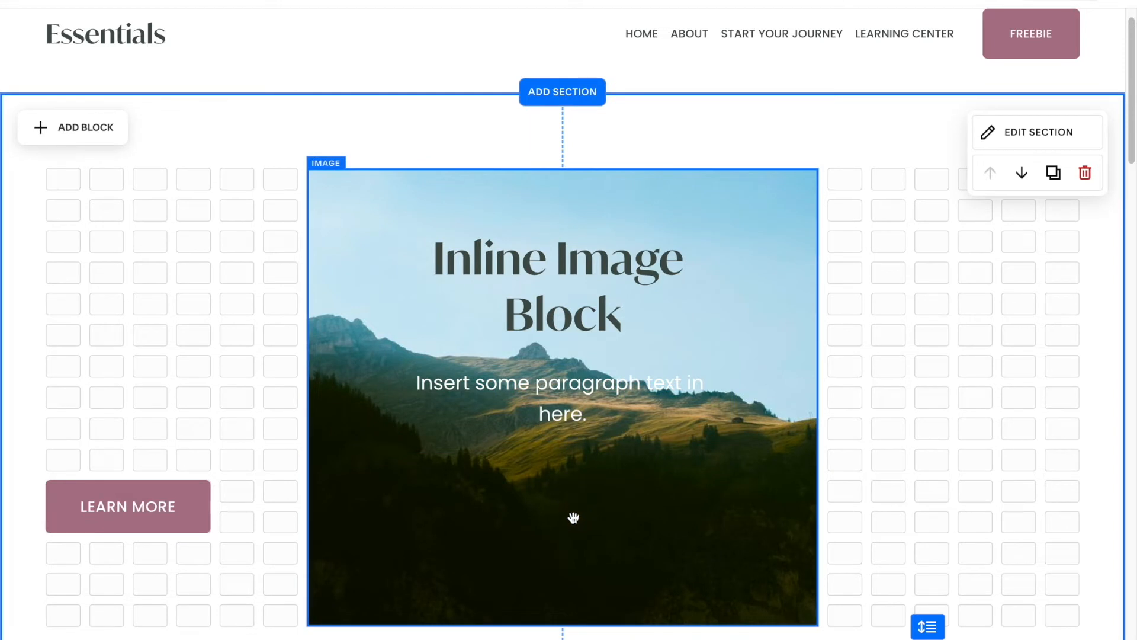
# Place the Learn More button on the image below the paragraph and widen it to about six columns, centred
pyautogui.scroll(-1, 573, 518)
pyautogui.moveTo(121, 455); pyautogui.dragTo(522, 422)
pyautogui.moveTo(664, 417); pyautogui.dragTo(691, 414)
# Shorten the image so it ends just below the button, and trim the section's empty rows beneath it
pyautogui.click(621, 518)
pyautogui.click(585, 517)
pyautogui.moveTo(565, 567); pyautogui.dragTo(567, 479)
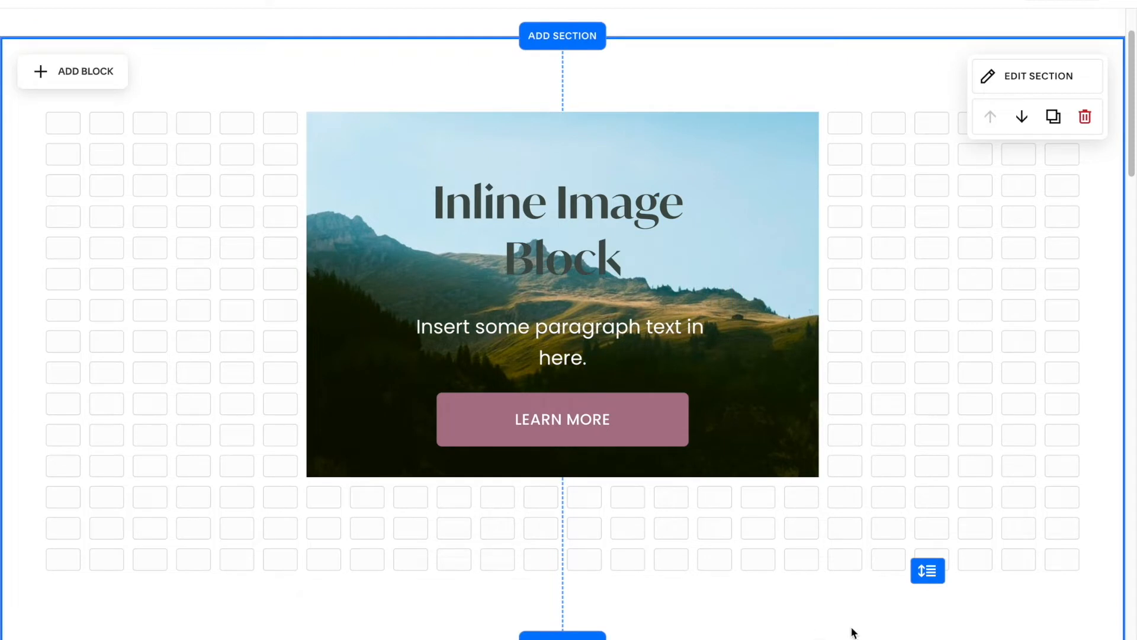
pyautogui.moveTo(927, 571); pyautogui.dragTo(928, 508)
# Replace the word "Inline" with "Poster" in the heading and switch to the mobile view
pyautogui.click(543, 200)
pyautogui.moveTo(543, 200); pyautogui.dragTo(435, 198)
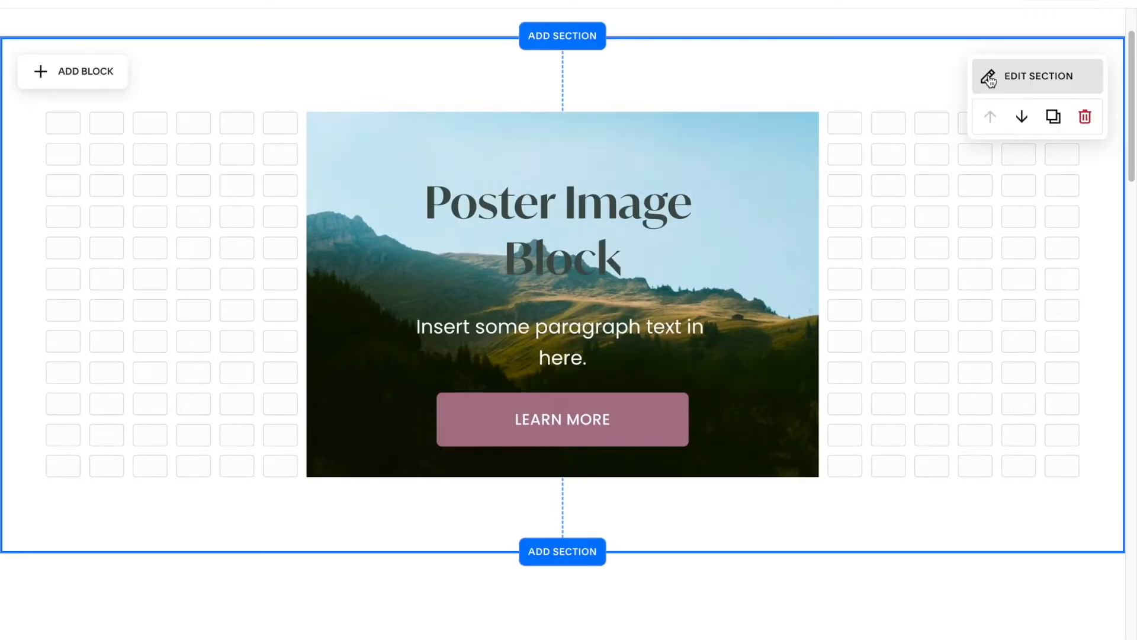
pyautogui.click(1086, 2)
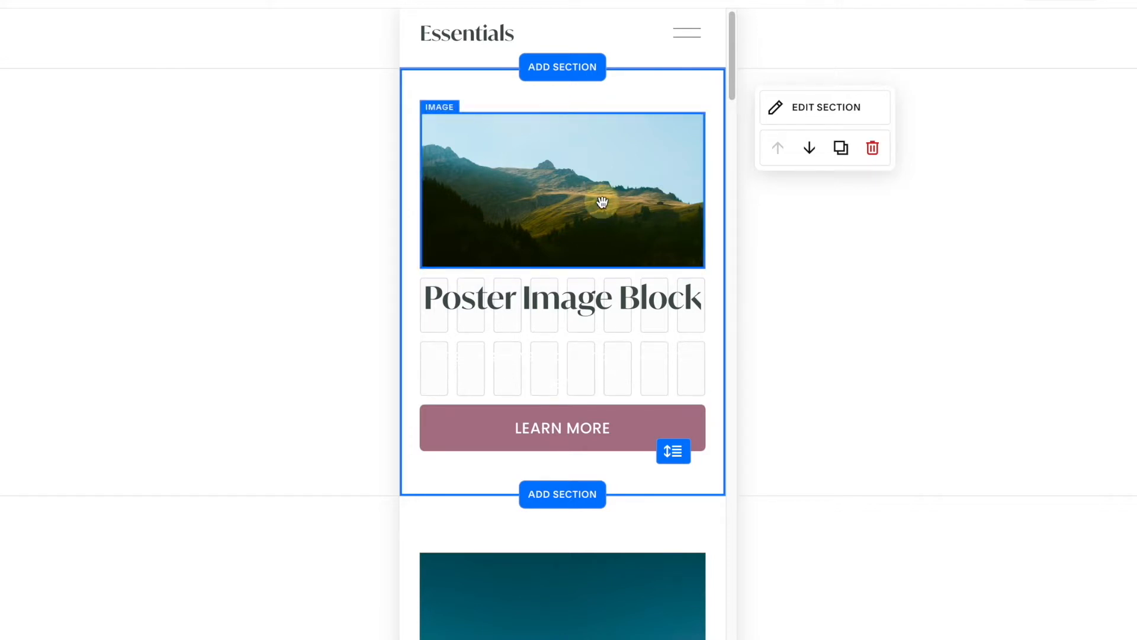
# In the mobile layout, extend the image downward and move the text block up onto it
pyautogui.click(580, 231)
pyautogui.moveTo(562, 267); pyautogui.dragTo(553, 426)
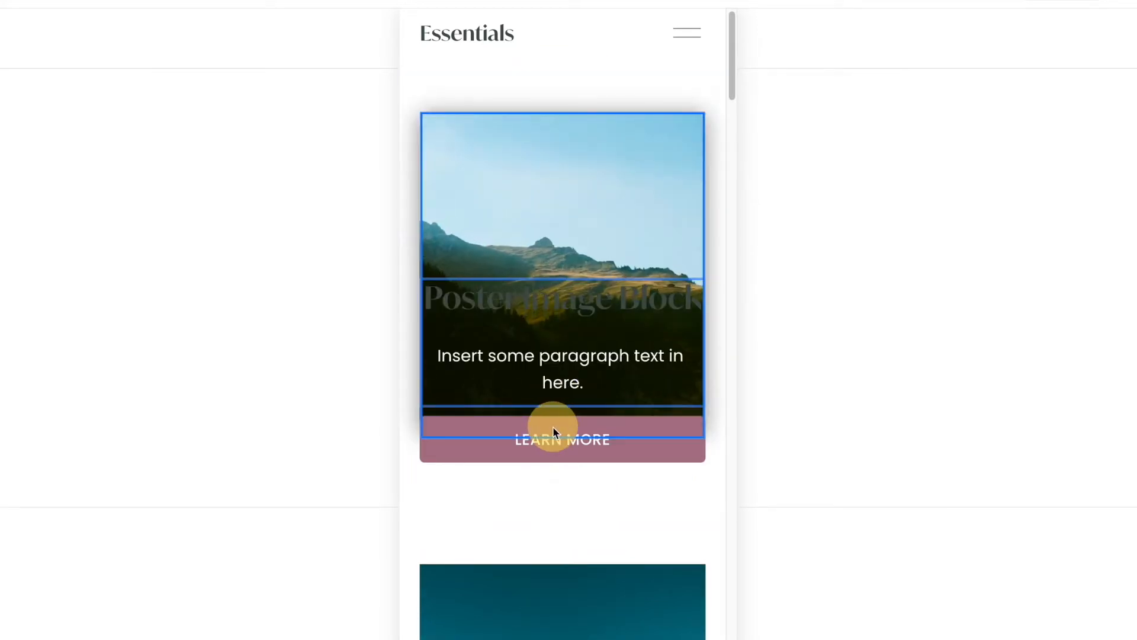
pyautogui.moveTo(564, 367); pyautogui.dragTo(568, 264)
# Move the mobile button up onto the image and narrow it by one column on each side
pyautogui.moveTo(563, 421); pyautogui.dragTo(566, 368)
pyautogui.moveTo(421, 354); pyautogui.dragTo(458, 355)
pyautogui.moveTo(704, 359); pyautogui.dragTo(668, 355)
# Narrow the mobile text block by one column on each side to match the button's width
pyautogui.click(583, 208)
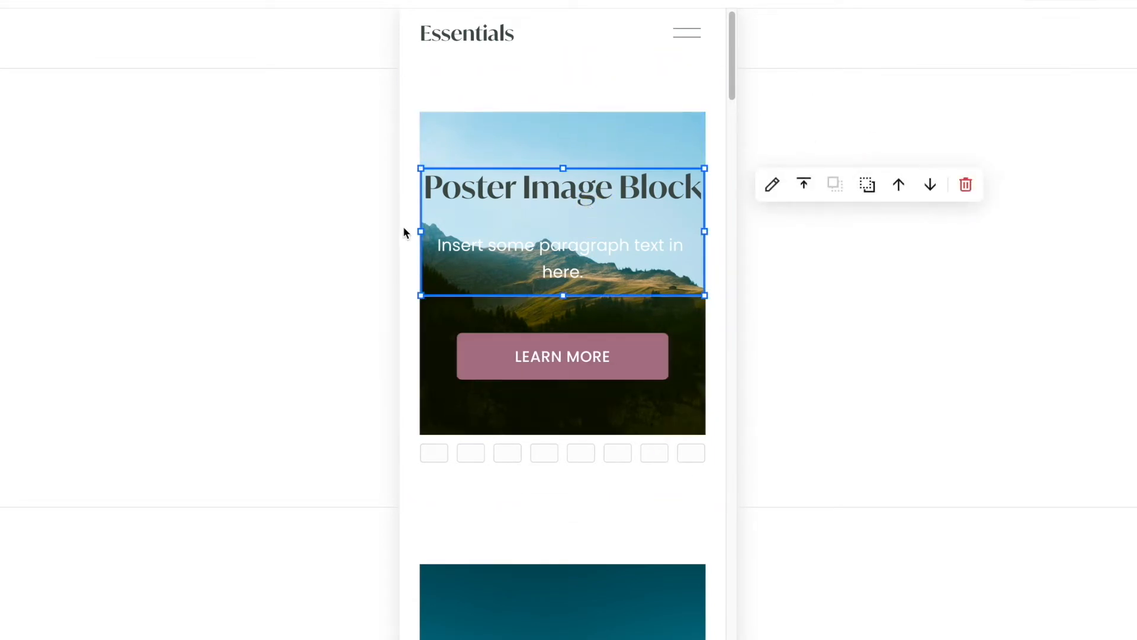
pyautogui.moveTo(418, 228); pyautogui.dragTo(458, 226)
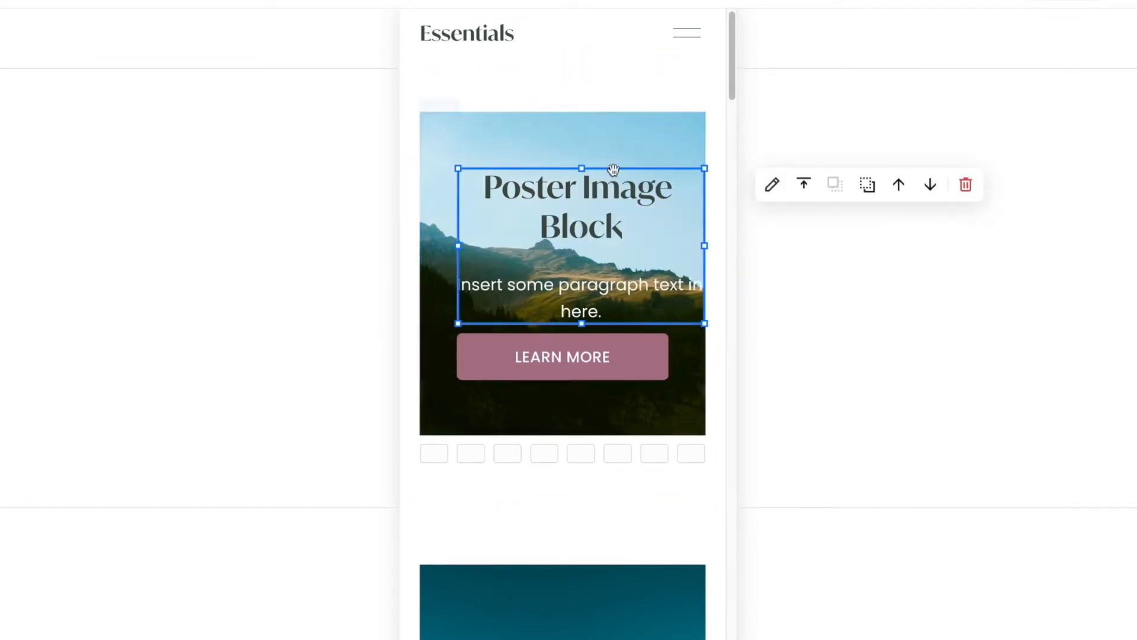
pyautogui.moveTo(705, 254); pyautogui.dragTo(668, 254)
# Remove the empty row at the end of the mobile section and return to the desktop view
pyautogui.click(626, 471)
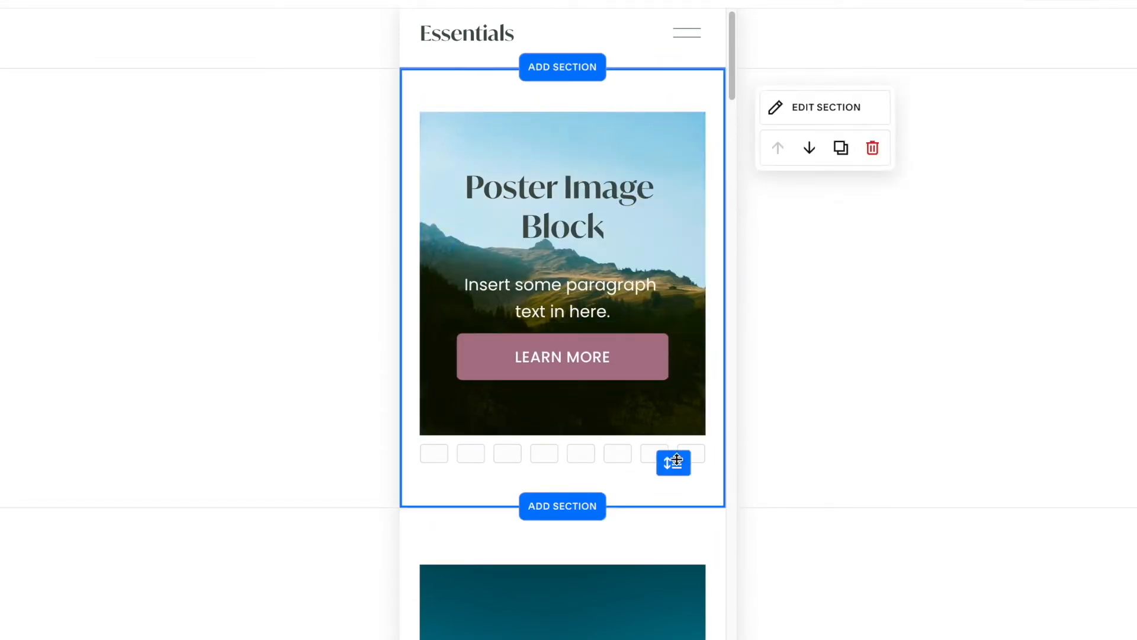
pyautogui.moveTo(677, 459); pyautogui.dragTo(678, 427)
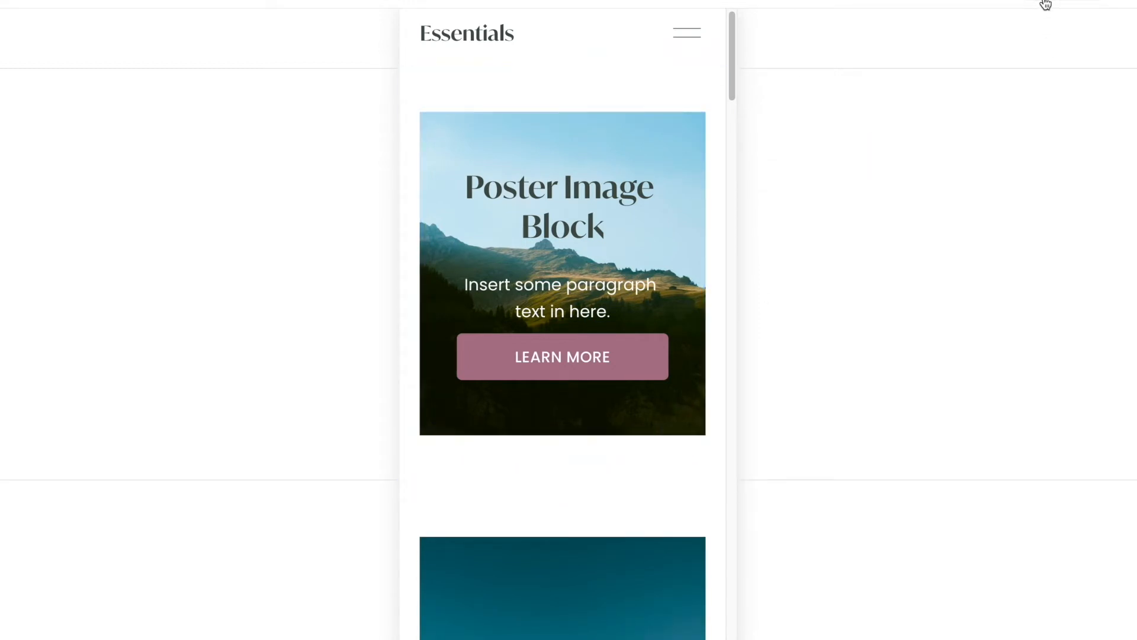
pyautogui.click(1046, 5)
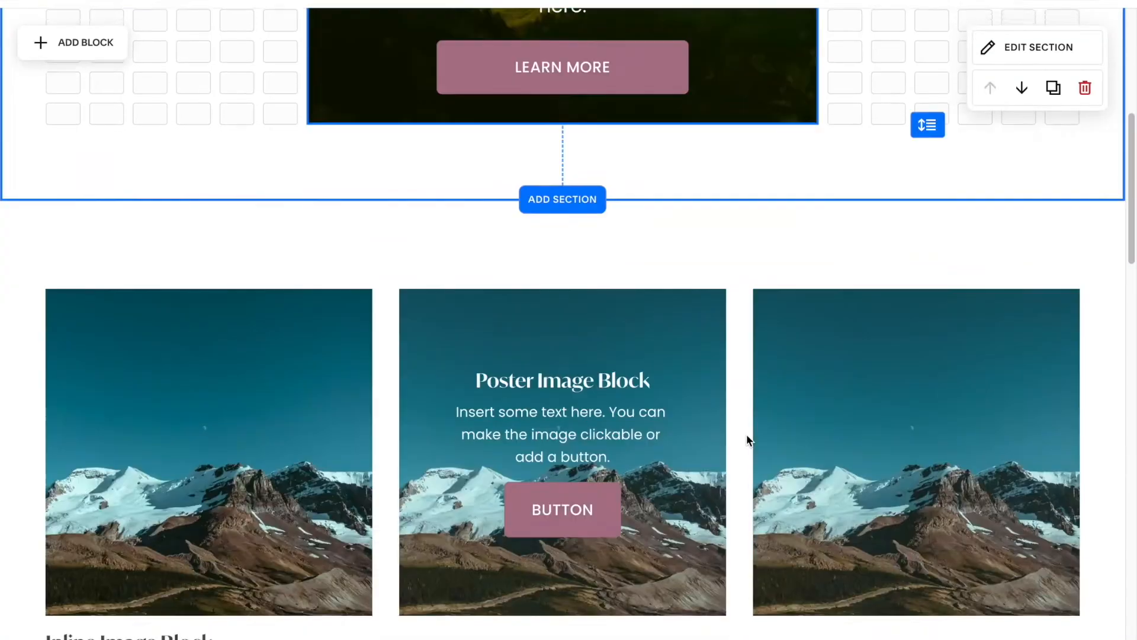
# Check the card image block example, then move the image to the grid's left edge and narrow it to about nine columns
pyautogui.scroll(-5, 746, 435)
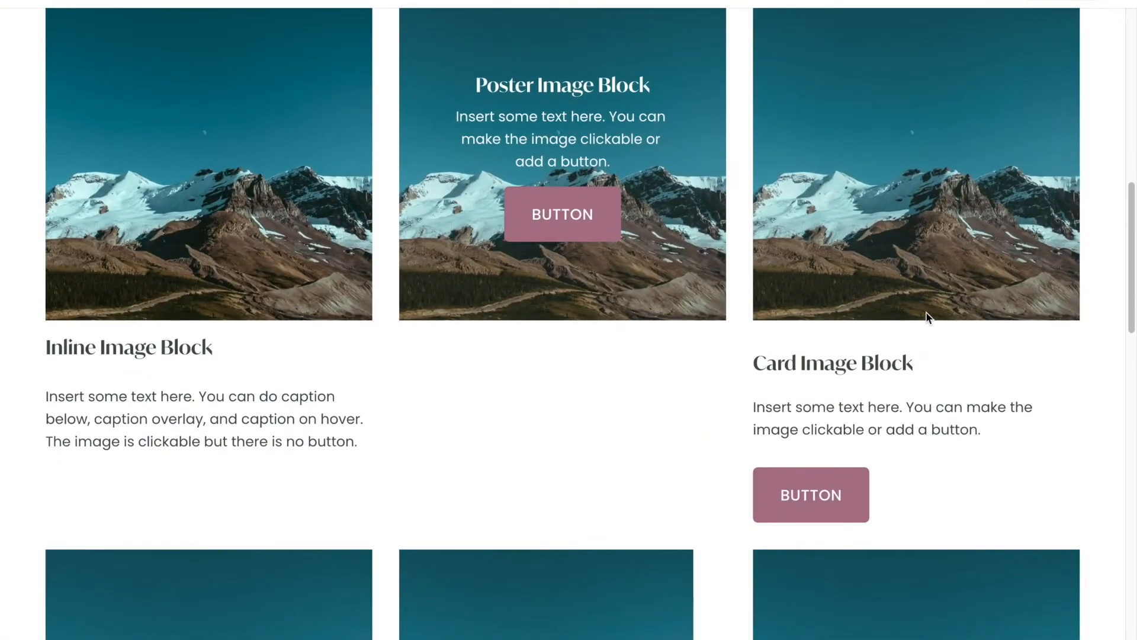
pyautogui.scroll(10, 928, 317)
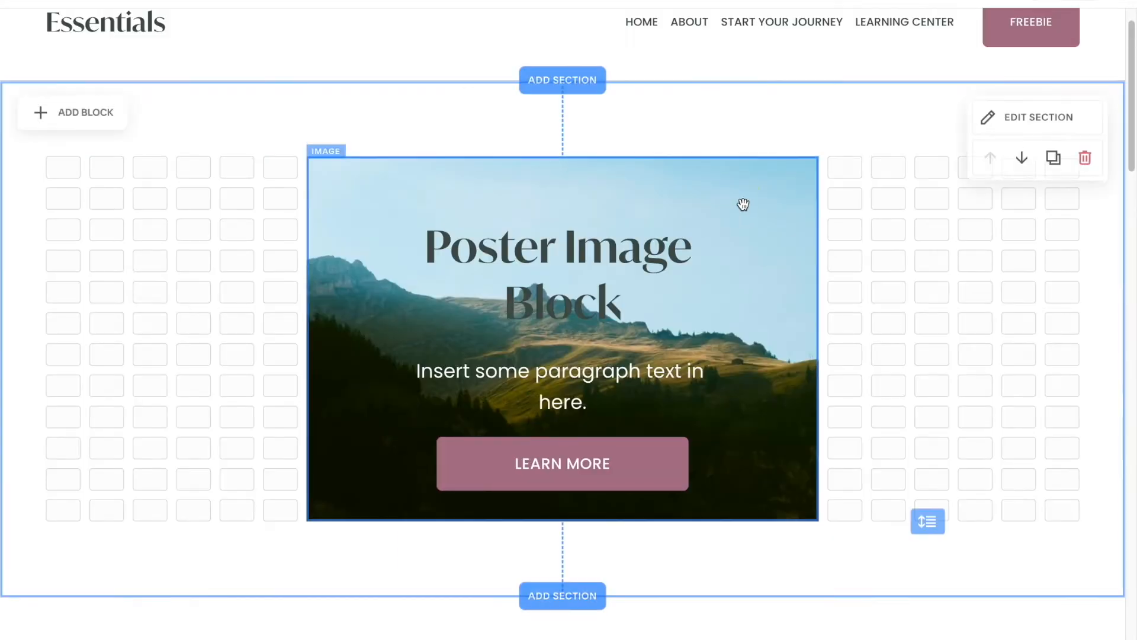
pyautogui.click(741, 203)
pyautogui.moveTo(741, 204); pyautogui.dragTo(508, 197)
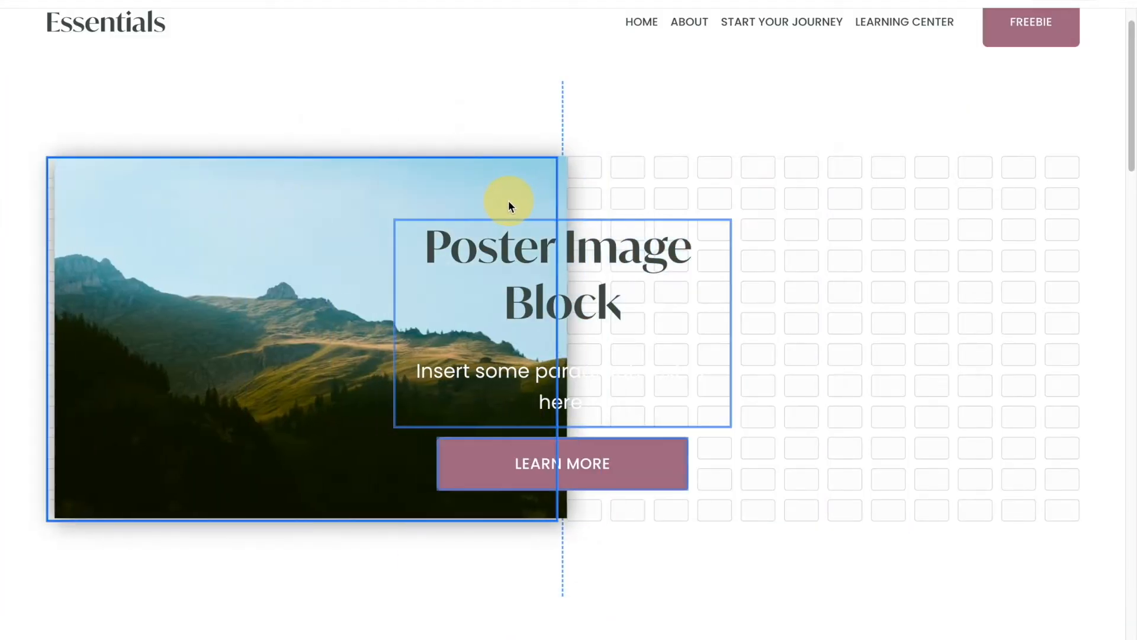
pyautogui.moveTo(560, 336); pyautogui.dragTo(419, 325)
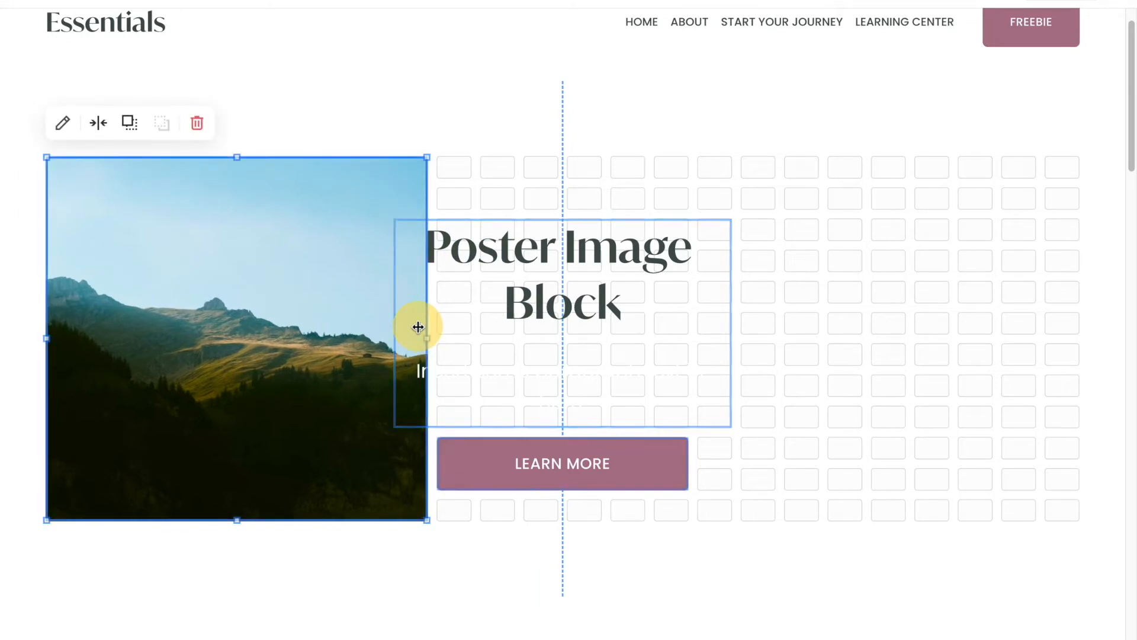
# Left-align the heading and paragraph in the text block and make the paragraph text dark
pyautogui.click(690, 398)
pyautogui.moveTo(432, 241); pyautogui.dragTo(744, 424)
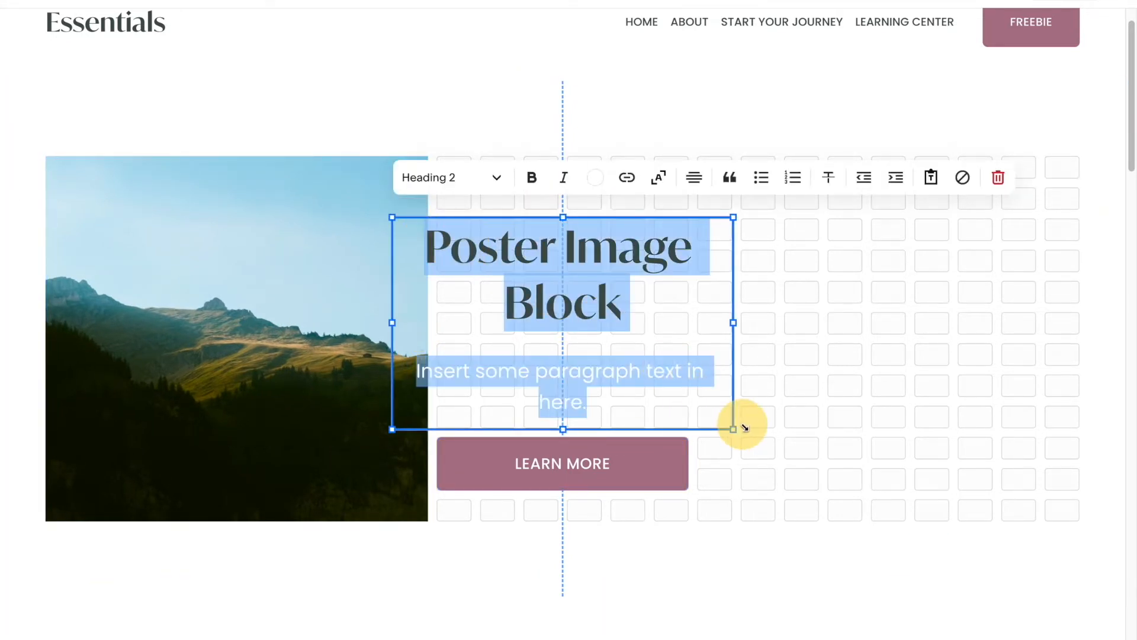
pyautogui.click(693, 177)
pyautogui.click(660, 216)
pyautogui.click(847, 355)
# Place the text block and button to the right of the image with a one-column gap, and shorten the image by one row
pyautogui.moveTo(539, 262); pyautogui.dragTo(618, 231)
pyautogui.moveTo(558, 459); pyautogui.dragTo(602, 427)
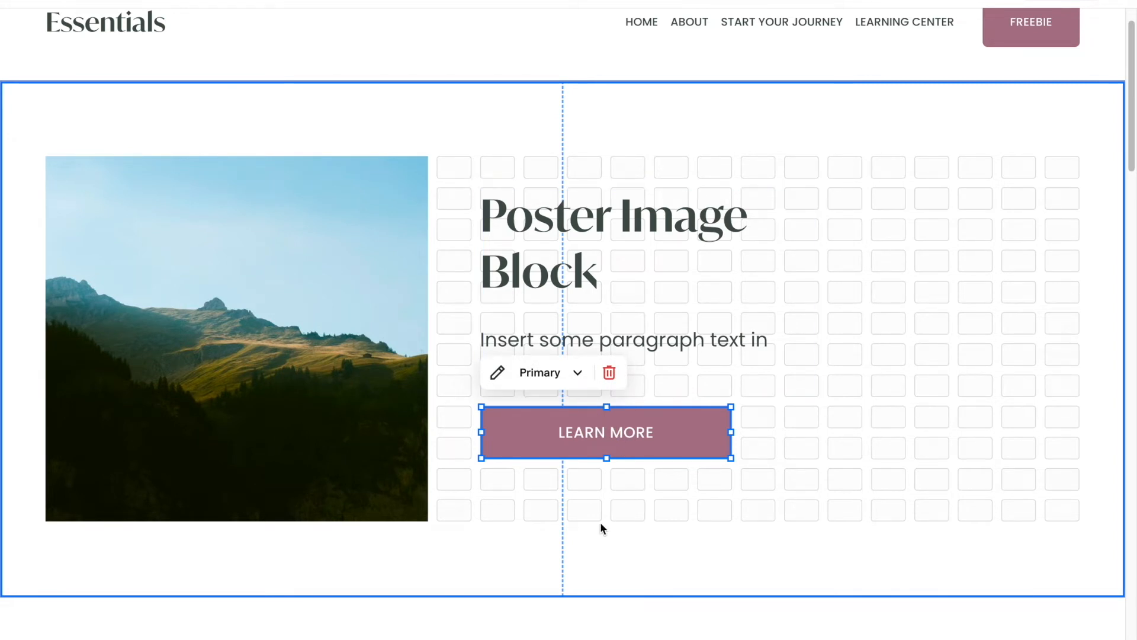
pyautogui.click(353, 398)
pyautogui.click(345, 480)
pyautogui.moveTo(426, 520); pyautogui.dragTo(424, 489)
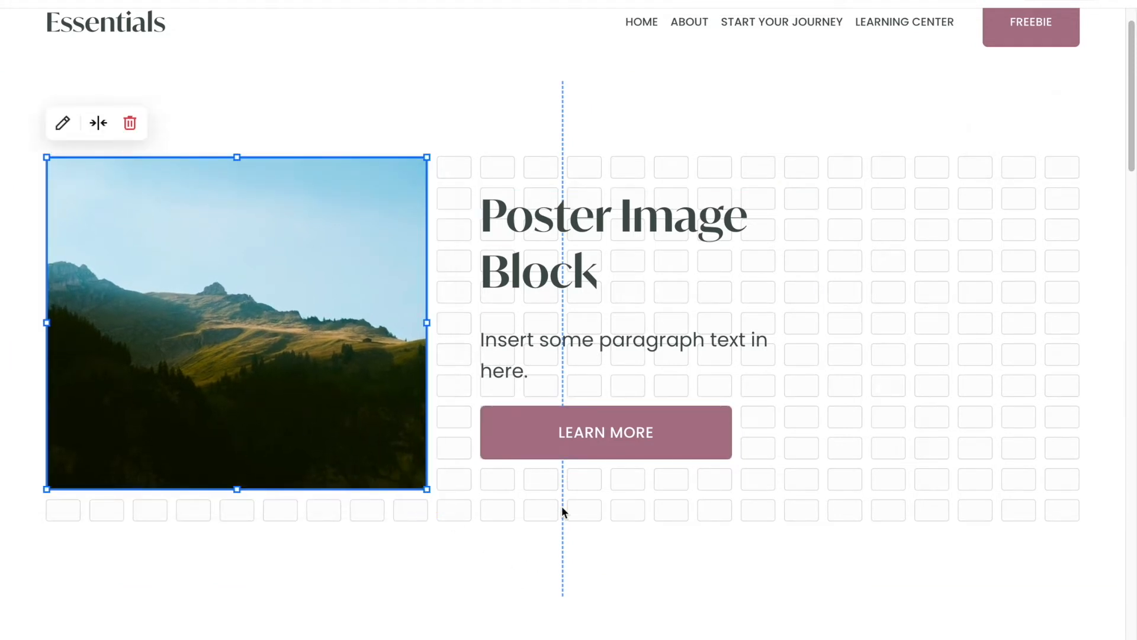
# Replace the word "Poster" with "Card" in the heading beside the image
pyautogui.click(589, 213)
pyautogui.click(610, 213)
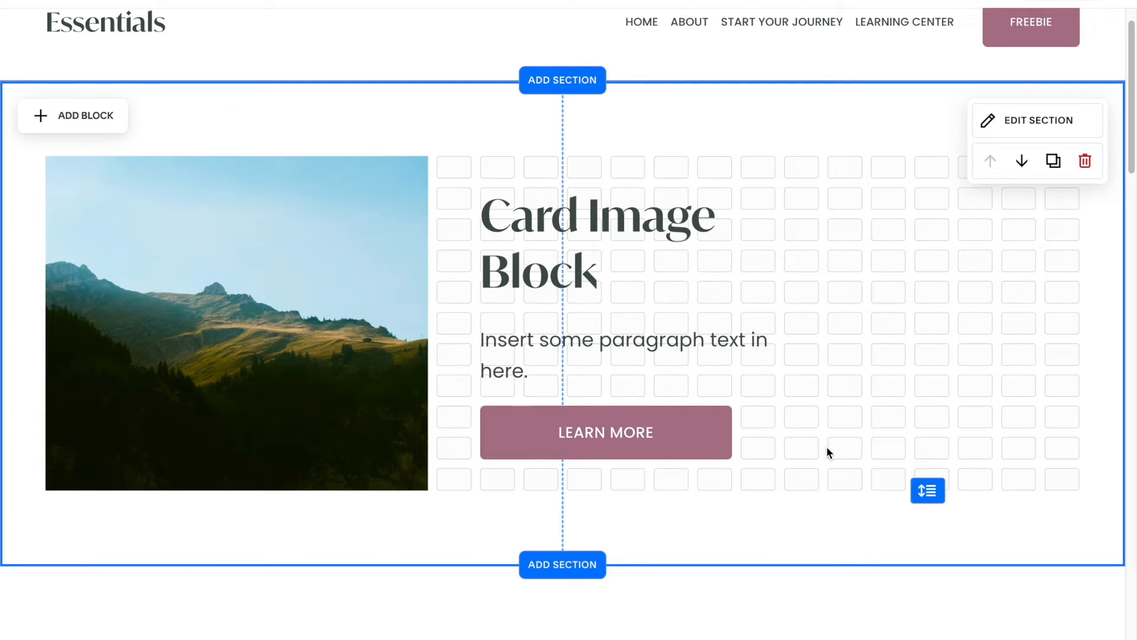
# Turn on the text block's background and set its padding to L
pyautogui.click(626, 241)
pyautogui.click(499, 158)
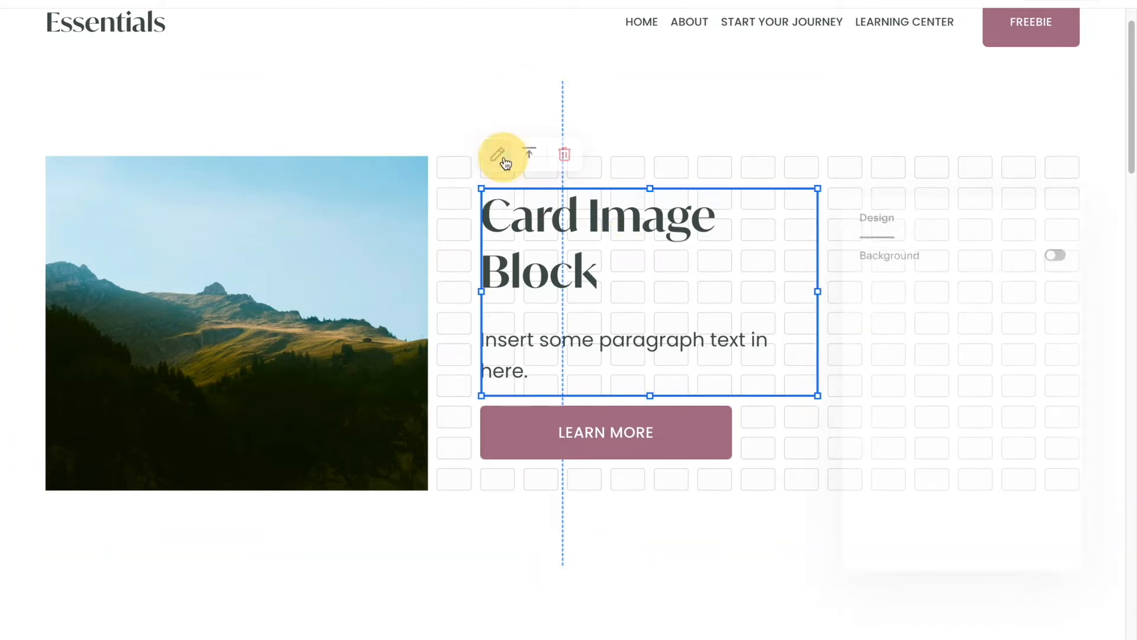
pyautogui.click(1063, 251)
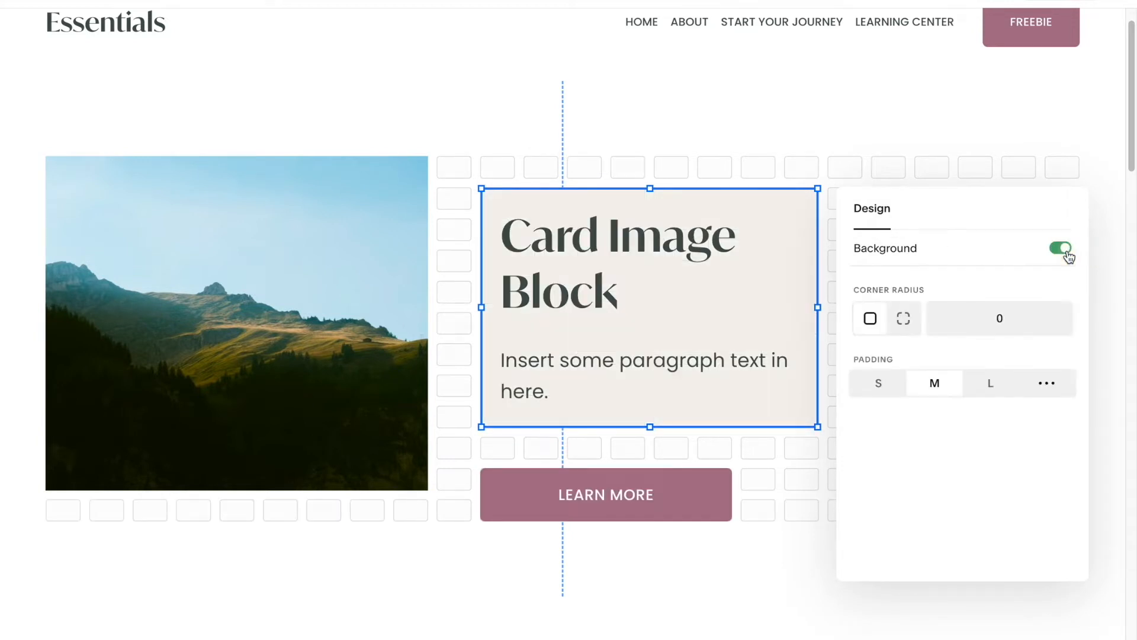
pyautogui.click(997, 383)
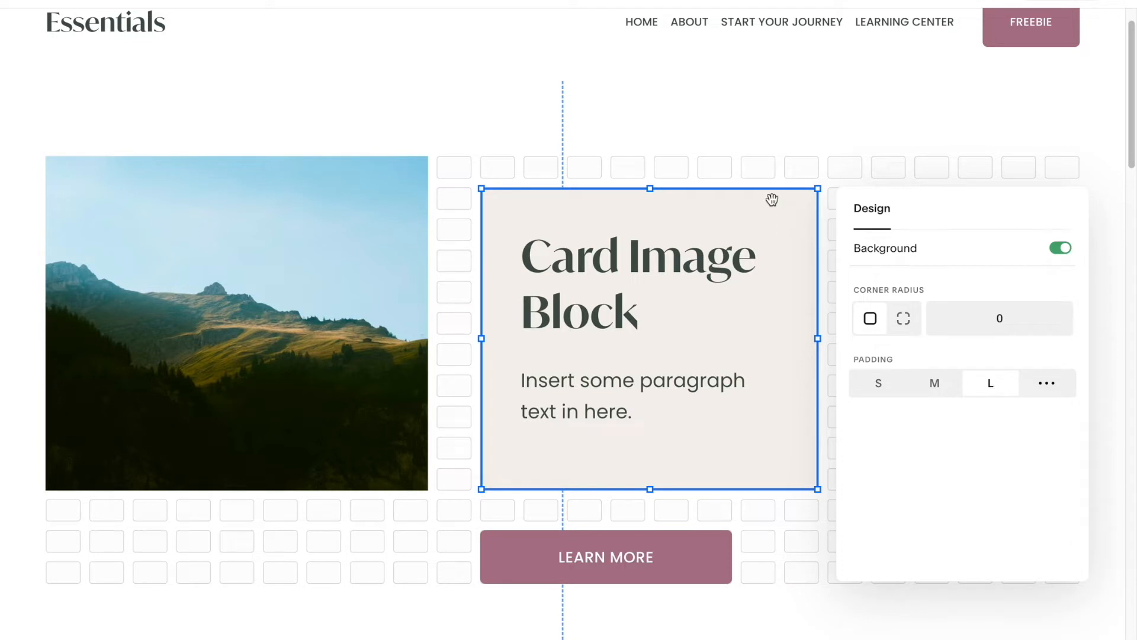
pyautogui.click(726, 252)
pyautogui.press('Escape')
# Move the text card beside the image with the button on it, and extend the card to the image's bottom edge
pyautogui.moveTo(714, 434); pyautogui.dragTo(674, 405)
pyautogui.moveTo(685, 540); pyautogui.dragTo(674, 413)
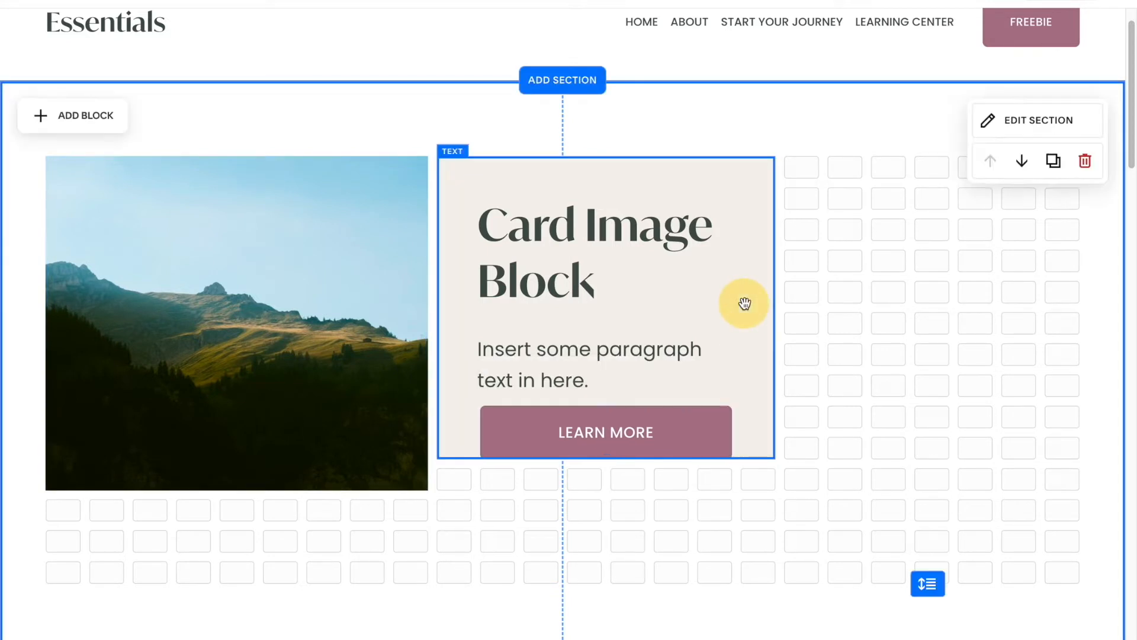
pyautogui.click(744, 303)
pyautogui.moveTo(611, 458); pyautogui.dragTo(607, 494)
pyautogui.click(614, 557)
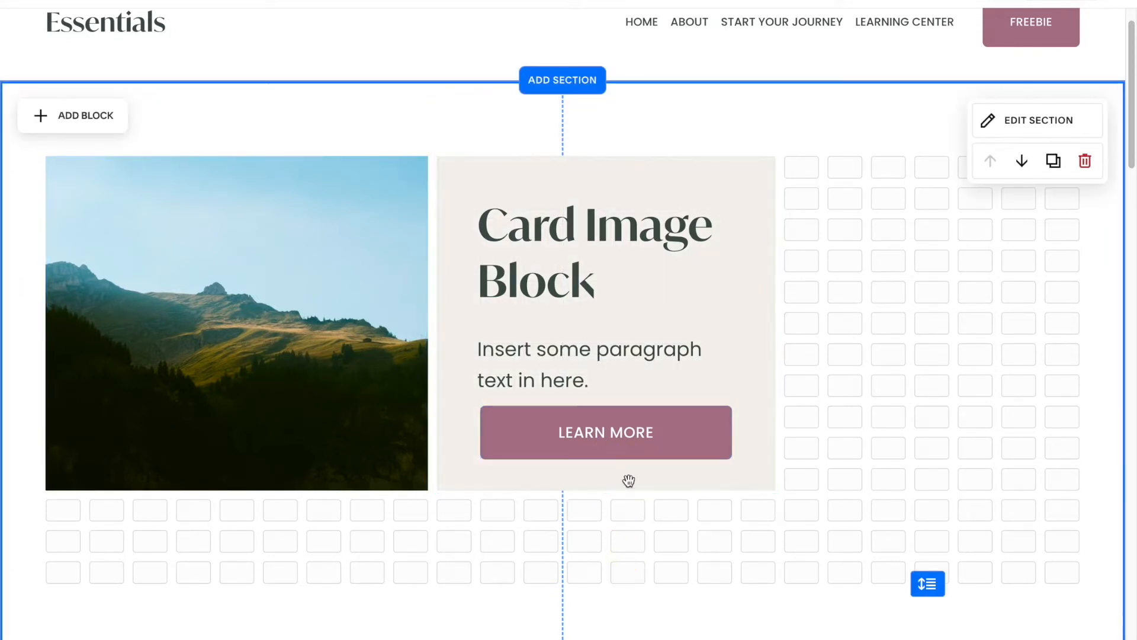
# Narrow the Learn More button on the card to about four columns
pyautogui.click(709, 429)
pyautogui.moveTo(729, 434); pyautogui.dragTo(660, 432)
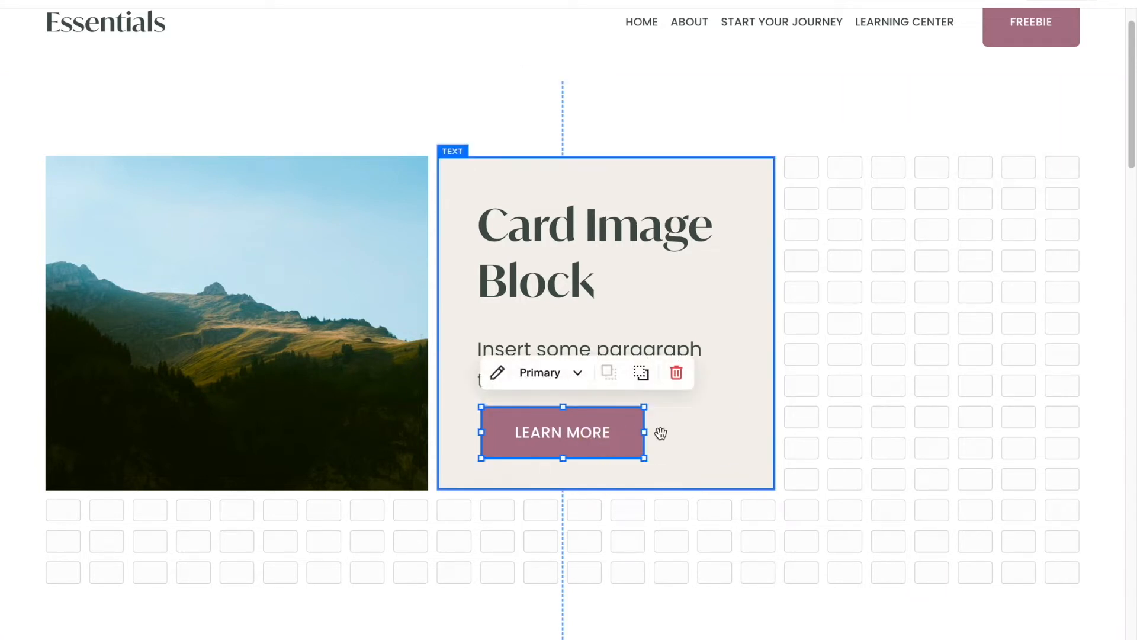
pyautogui.click(827, 432)
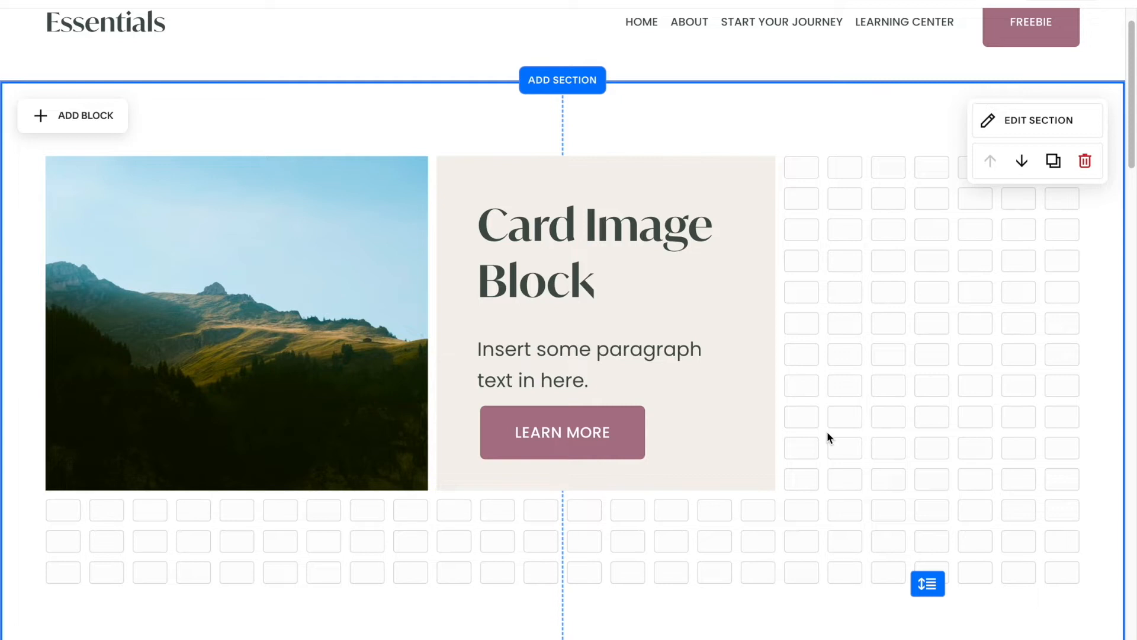
# Select the text card and its button together and move them directly below the image, aligned with its left edge
pyautogui.moveTo(822, 158); pyautogui.dragTo(482, 485)
pyautogui.moveTo(584, 191); pyautogui.dragTo(196, 531)
pyautogui.click(202, 295)
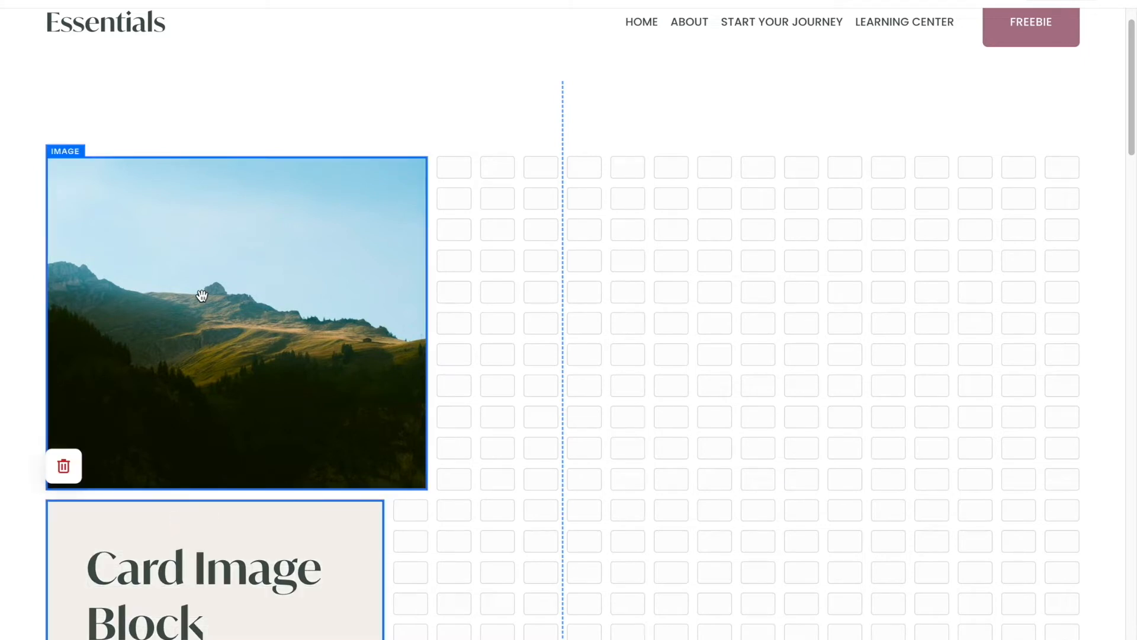
# Widen the text card to the image's width and move it and its button up one row so the card touches the image
pyautogui.scroll(-3, 202, 295)
pyautogui.click(314, 394)
pyautogui.click(387, 432)
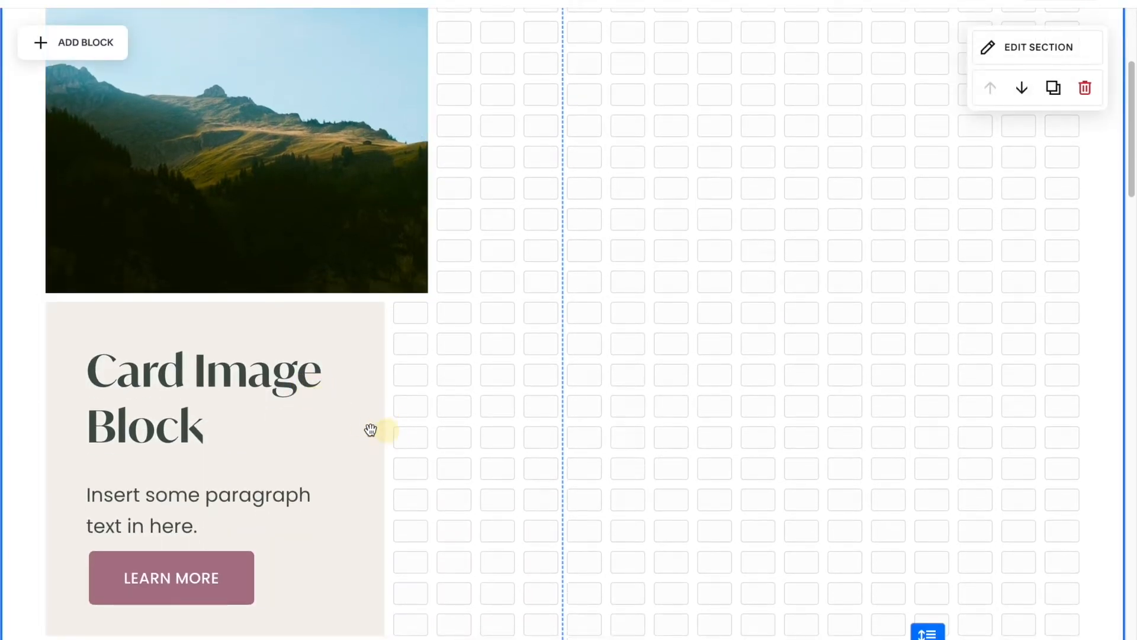
pyautogui.click(361, 427)
pyautogui.moveTo(384, 432); pyautogui.dragTo(428, 433)
pyautogui.scroll(2, 374, 222)
pyautogui.moveTo(330, 438); pyautogui.dragTo(330, 407)
pyautogui.scroll(-3, 331, 407)
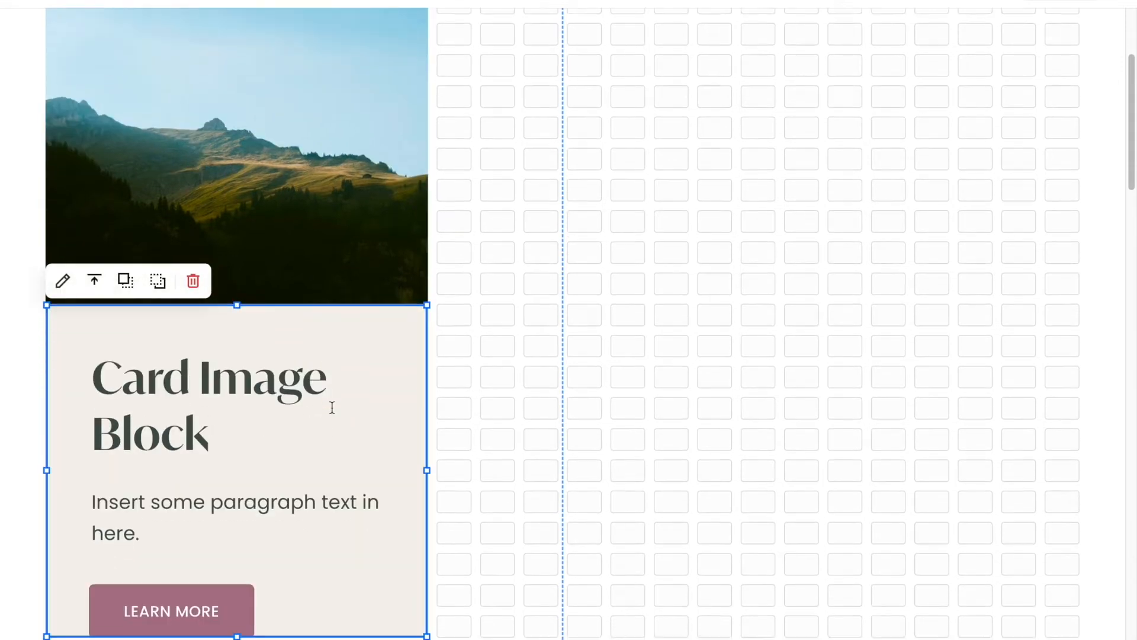
pyautogui.moveTo(220, 536); pyautogui.dragTo(220, 504)
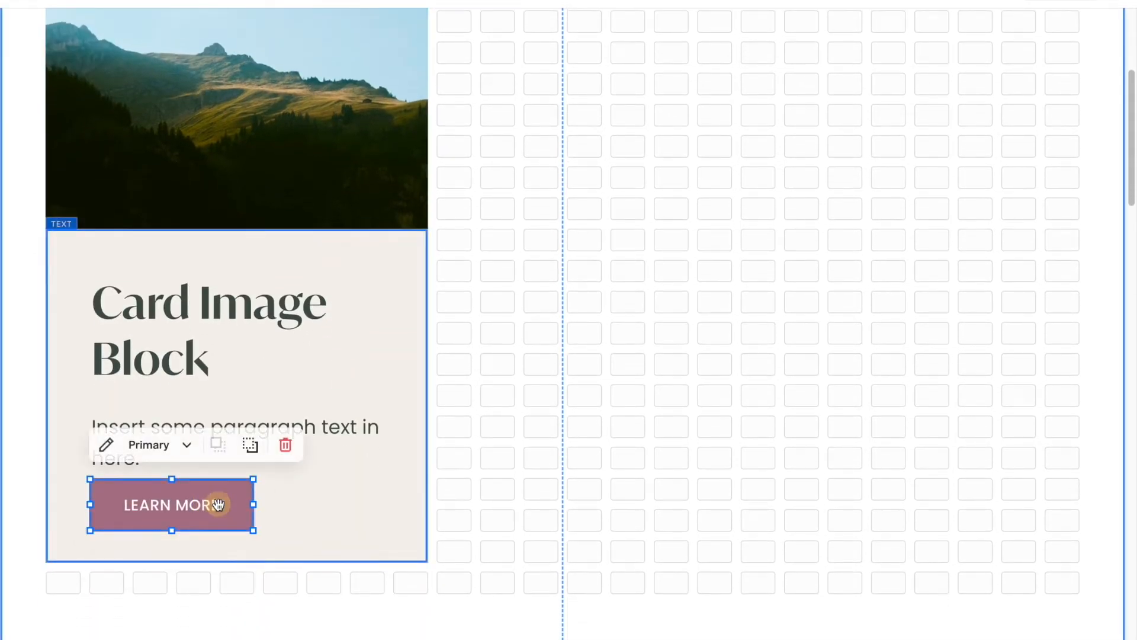
pyautogui.scroll(1, 865, 219)
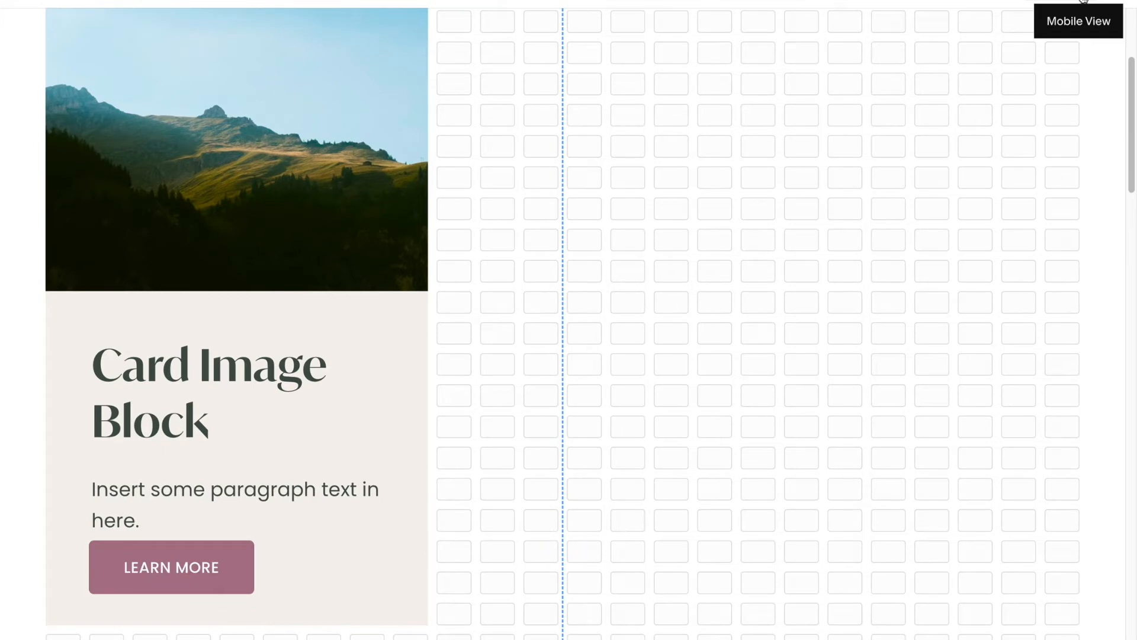
# In mobile view, move the text card toward the bottom of the image, widen it to the full grid width, and shorten the image above it
pyautogui.click(1083, 1)
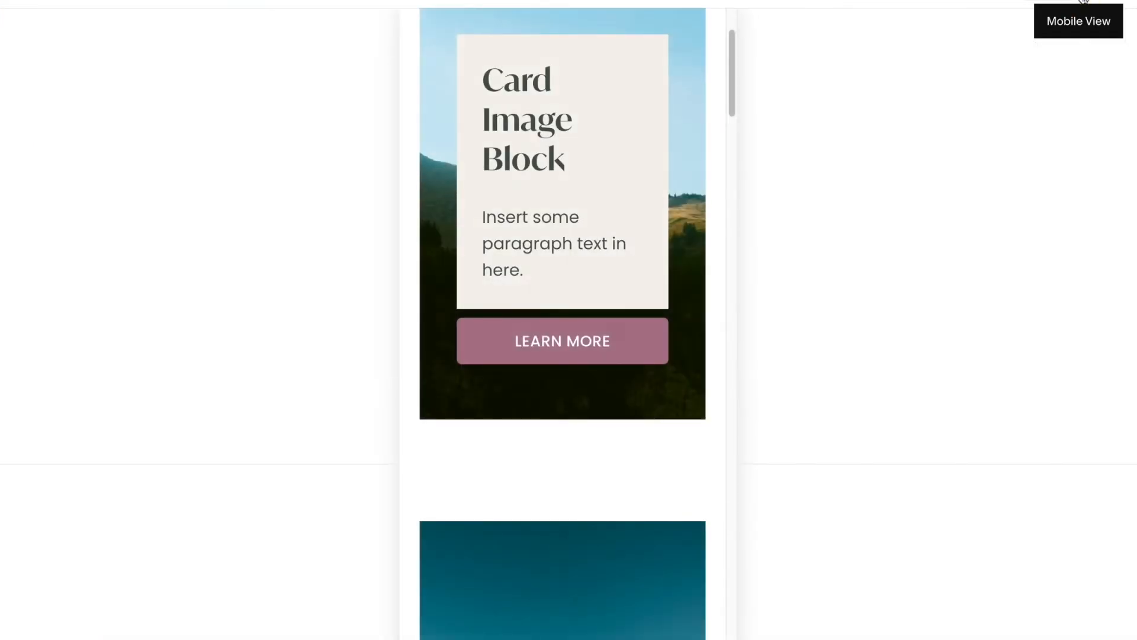
pyautogui.scroll(-1, 694, 337)
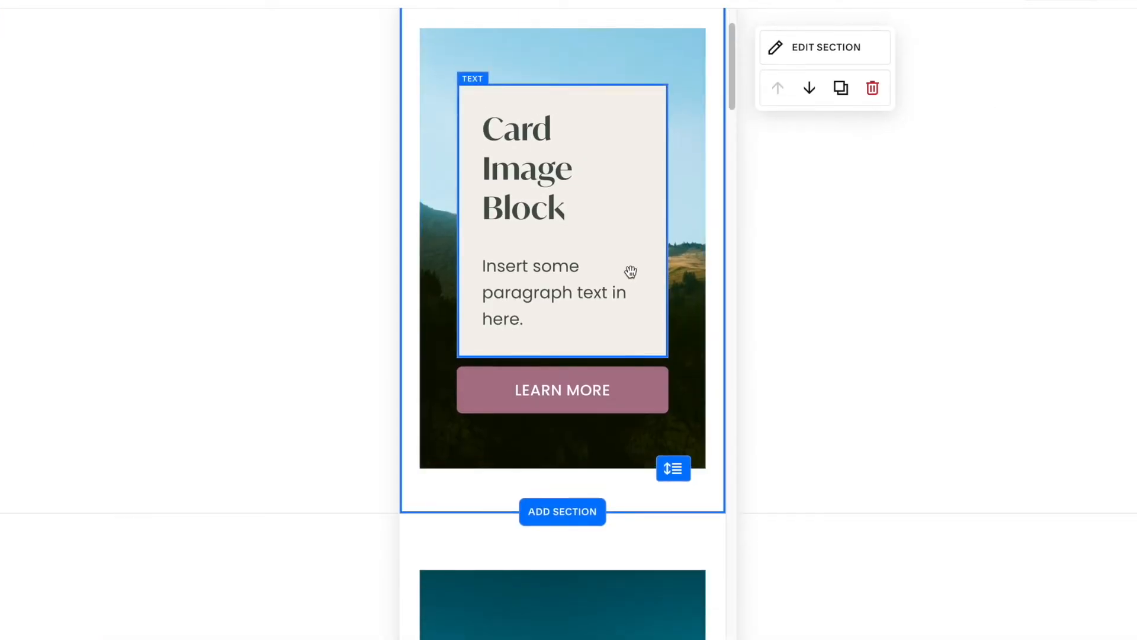
pyautogui.moveTo(606, 123); pyautogui.dragTo(574, 407)
pyautogui.moveTo(630, 507); pyautogui.dragTo(705, 505)
pyautogui.click(605, 221)
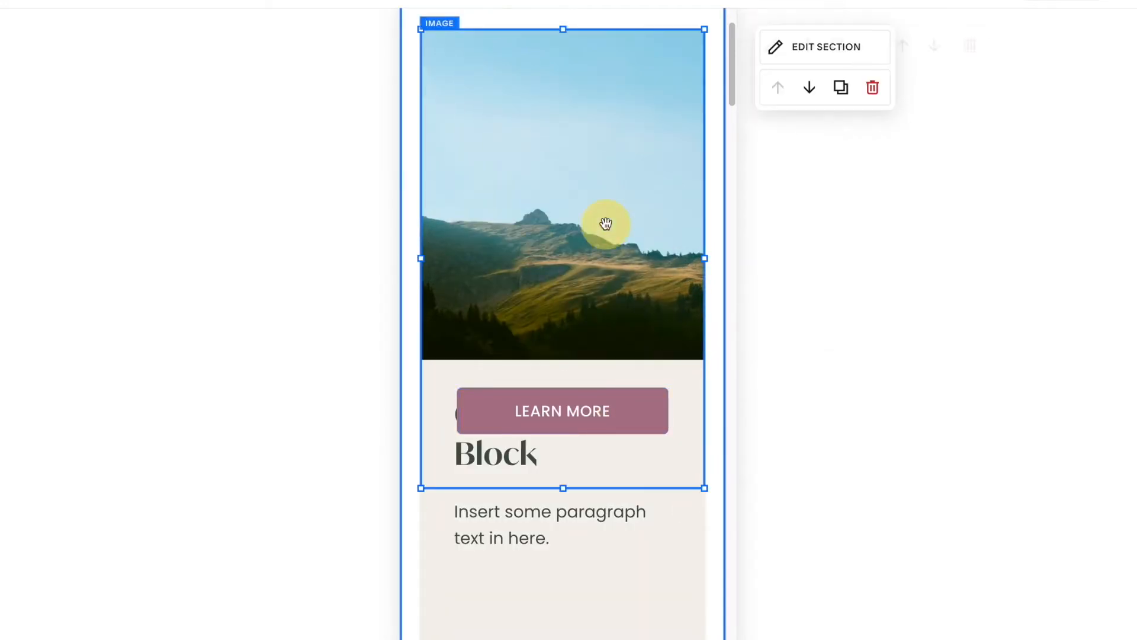
pyautogui.moveTo(563, 486); pyautogui.dragTo(565, 303)
# Place the Learn More button below the card's paragraph on mobile, trim the section's empty rows, and return to desktop view
pyautogui.moveTo(573, 414); pyautogui.dragTo(571, 561)
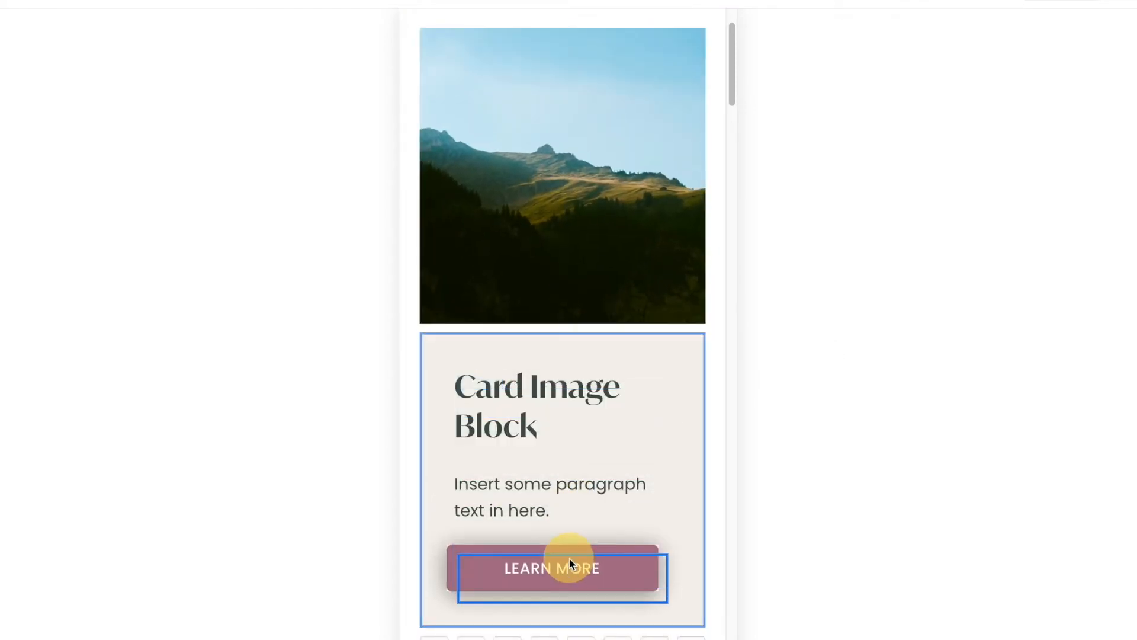
pyautogui.scroll(-2, 622, 539)
pyautogui.moveTo(674, 538); pyautogui.dragTo(674, 524)
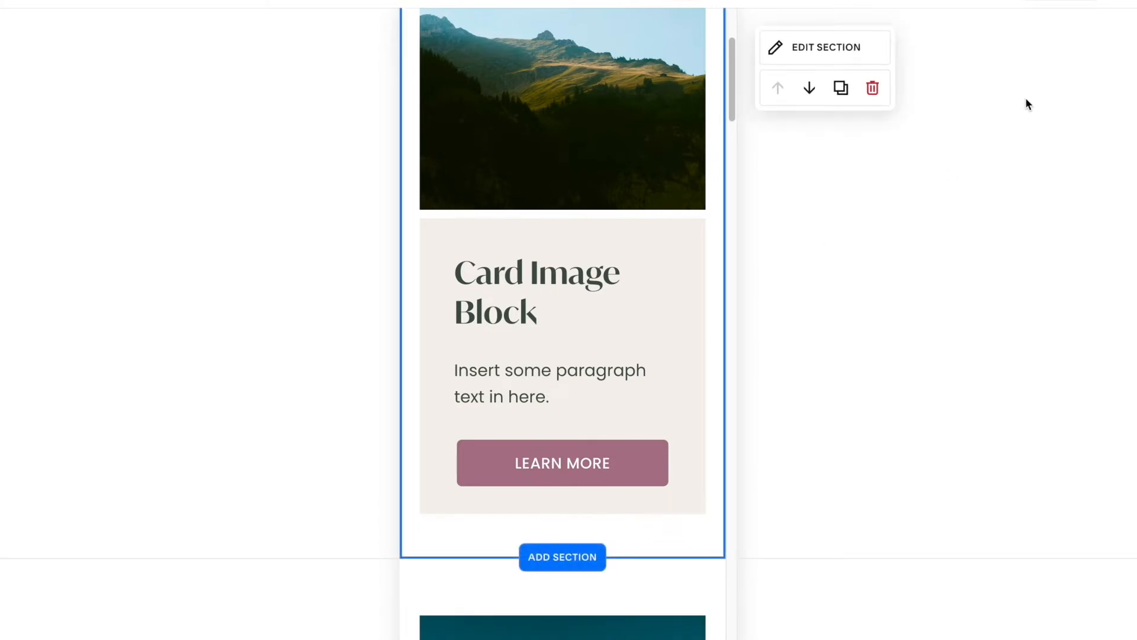
pyautogui.click(1044, 1)
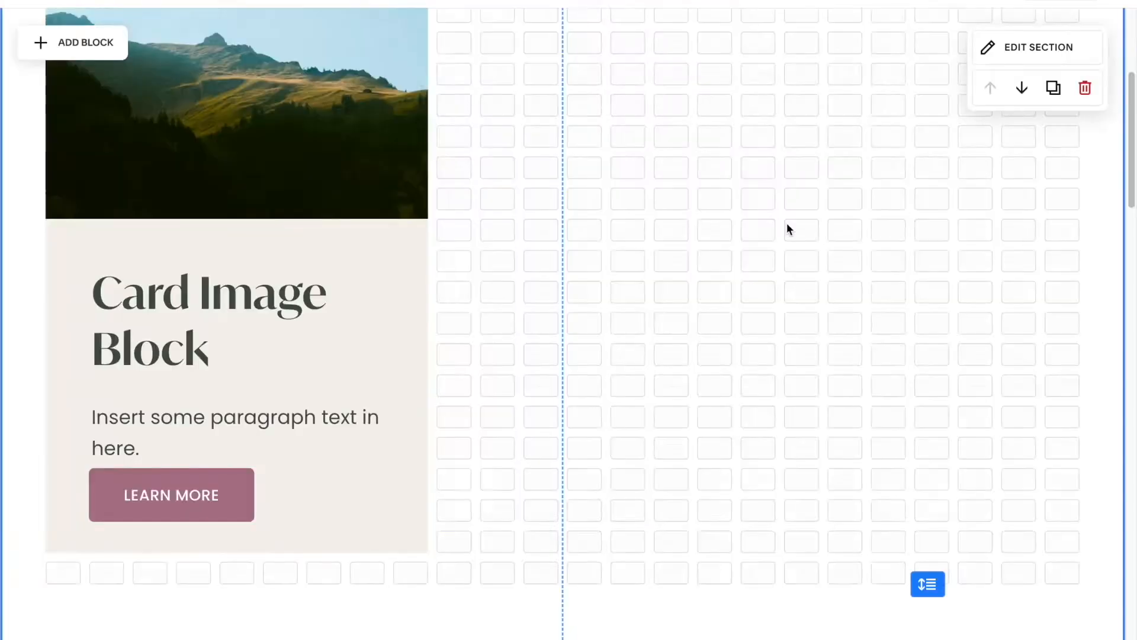
# Examine the finished card layout and the classic overlap, collage and stack image block examples further down the page
pyautogui.scroll(2, 787, 223)
pyautogui.scroll(1, 786, 223)
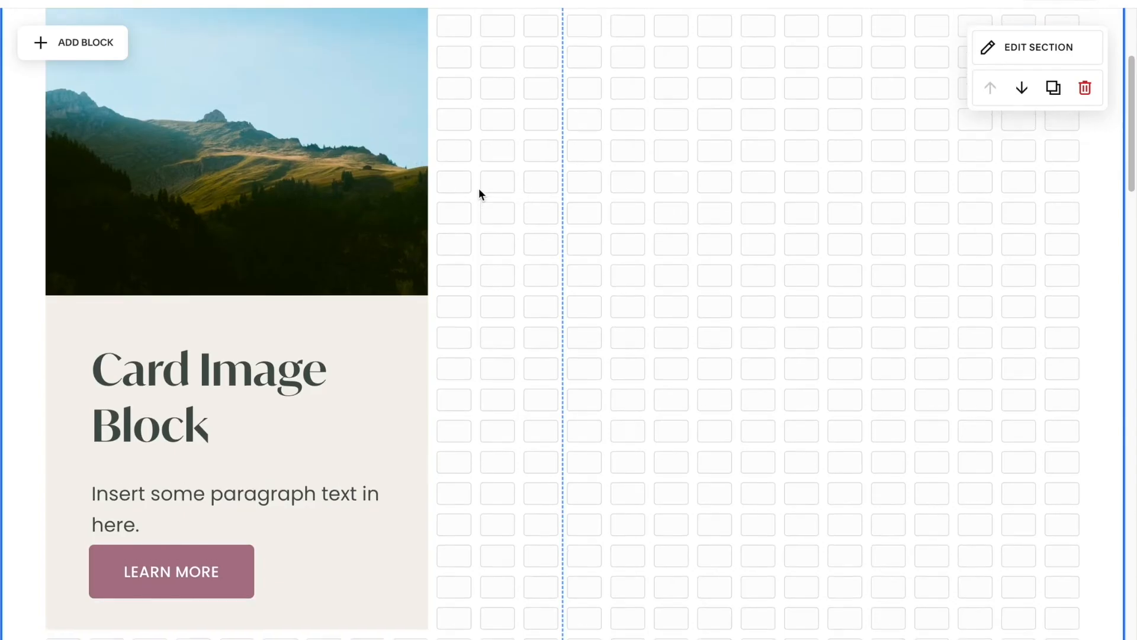
pyautogui.scroll(1, 478, 187)
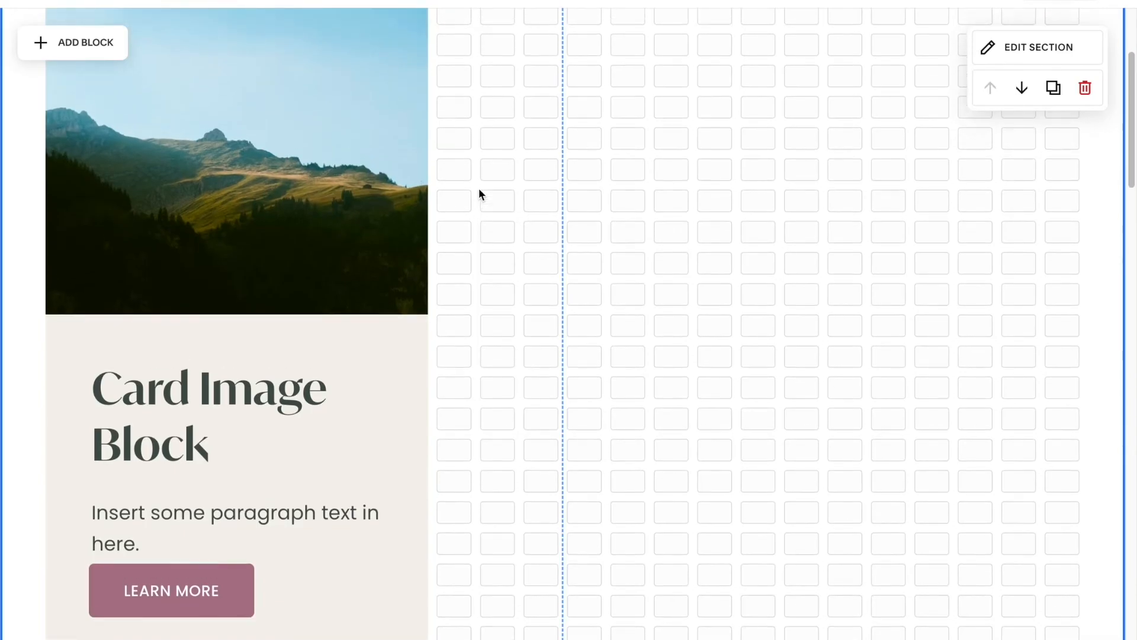
pyautogui.scroll(-7, 479, 187)
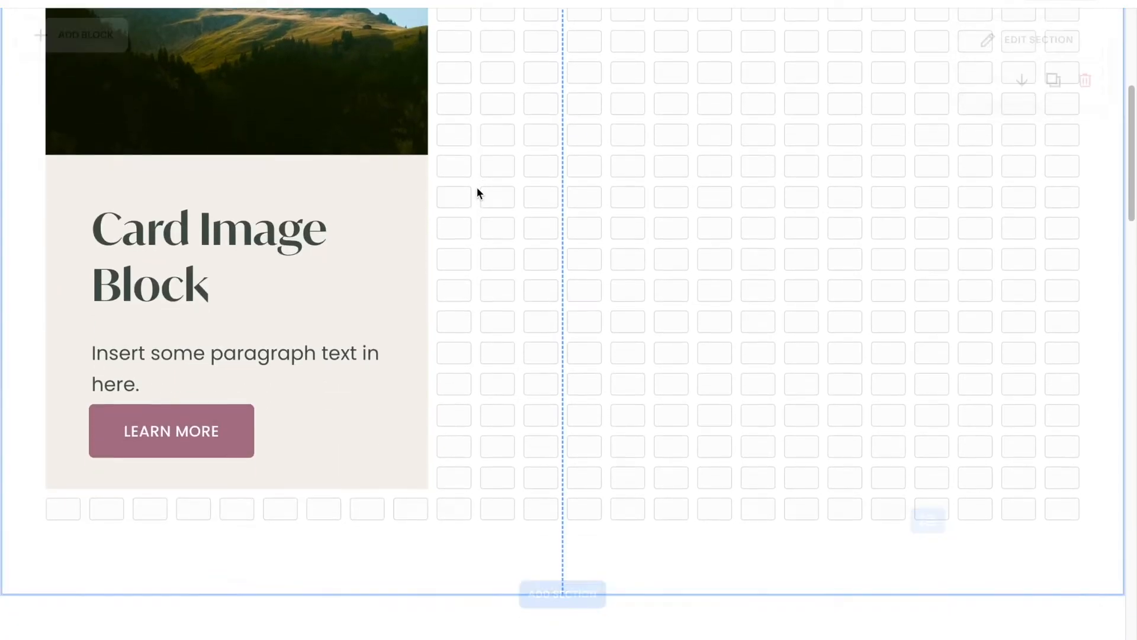
pyautogui.scroll(-16, 478, 187)
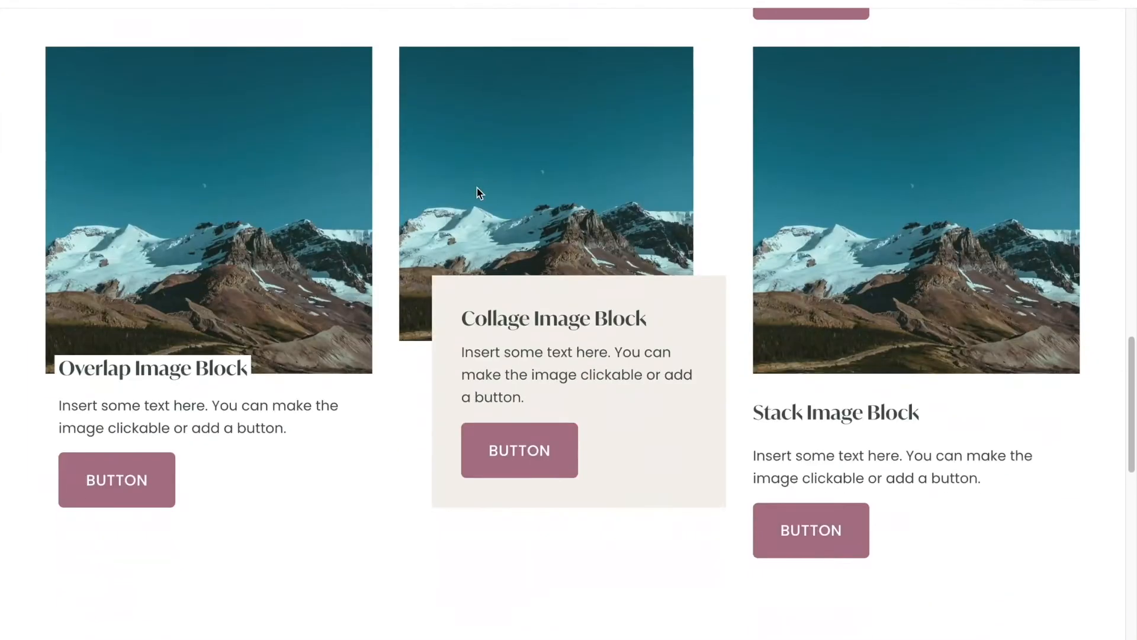
pyautogui.scroll(-1, 477, 187)
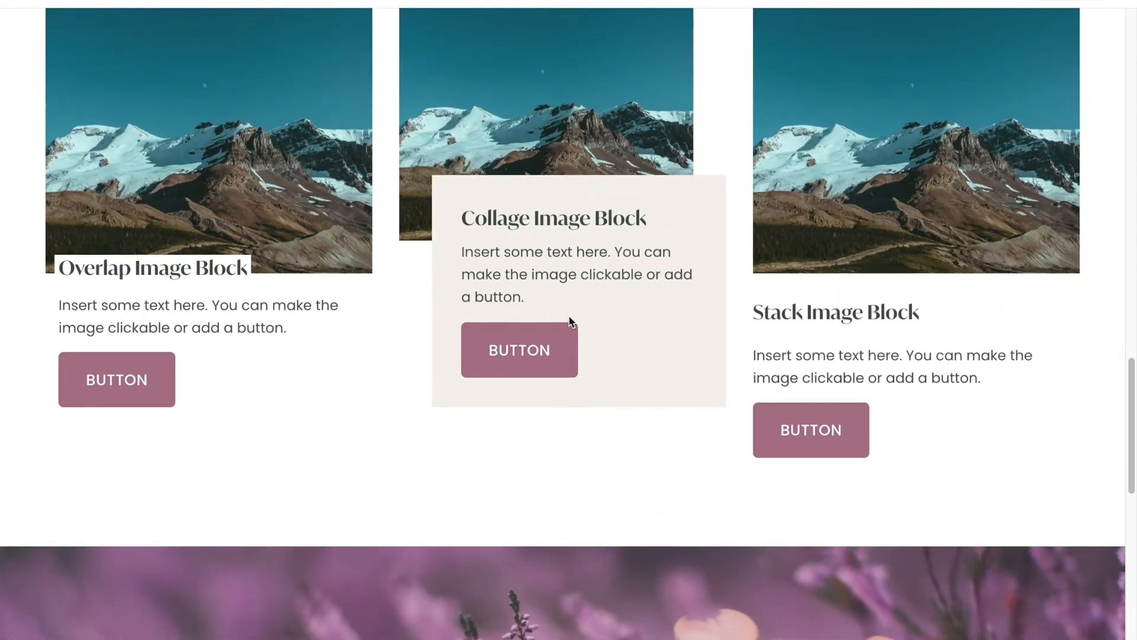
pyautogui.scroll(5, 557, 276)
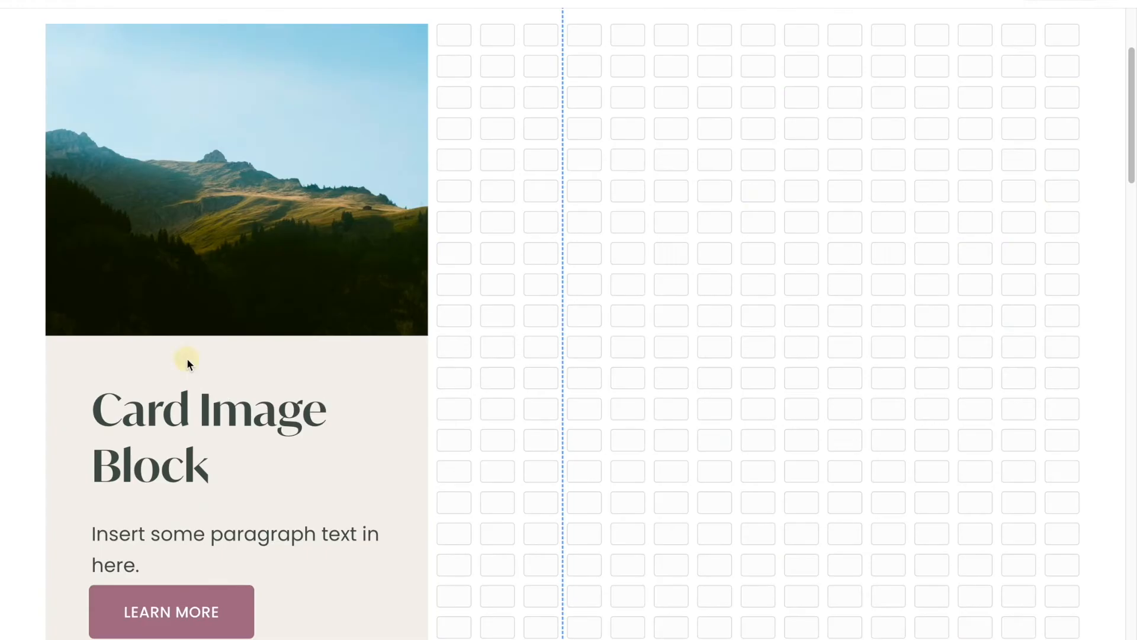
# Move the text card and its button toward the right, and enlarge the image to about 18 columns so the card overlaps its right edge
pyautogui.click(186, 360)
pyautogui.moveTo(178, 364); pyautogui.dragTo(617, 170)
pyautogui.moveTo(181, 600); pyautogui.dragTo(658, 415)
pyautogui.click(363, 225)
pyautogui.click(363, 224)
pyautogui.moveTo(425, 357); pyautogui.dragTo(798, 589)
pyautogui.click(852, 586)
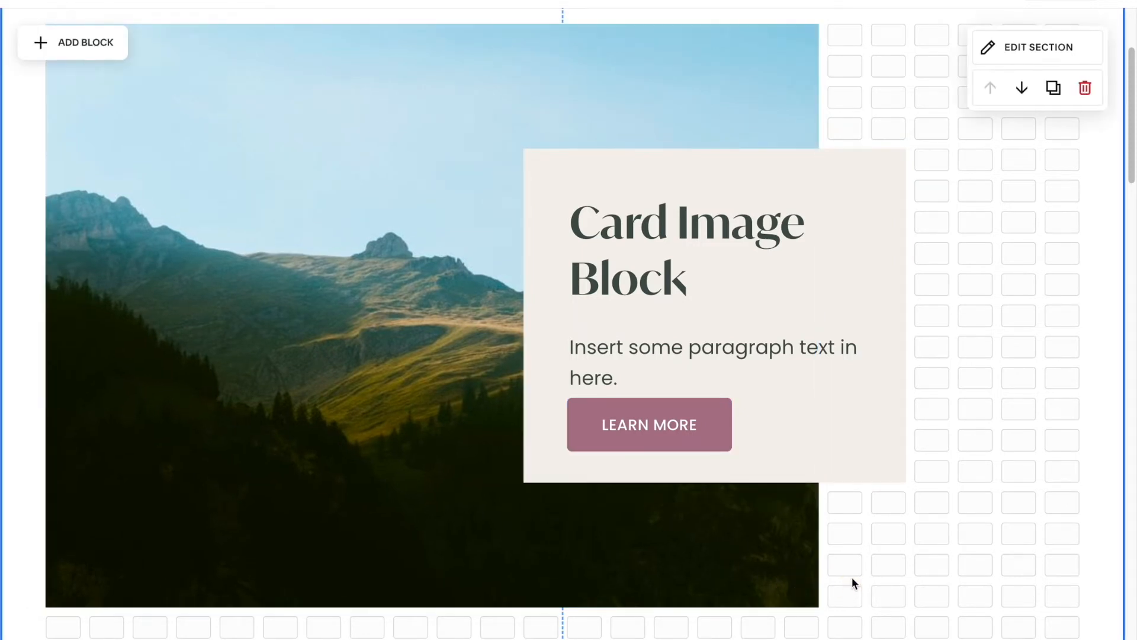
# Change the card's heading to "Collage Image Block" and extend the image's bottom edge by about two rows
pyautogui.doubleClick(633, 224)
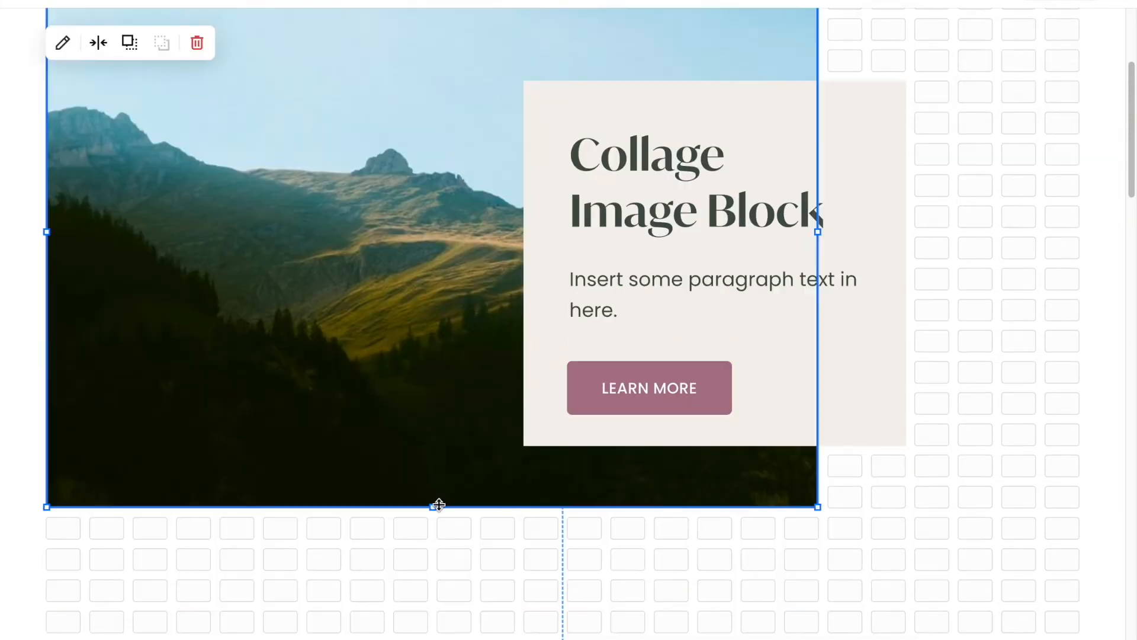
pyautogui.moveTo(434, 505); pyautogui.dragTo(434, 560)
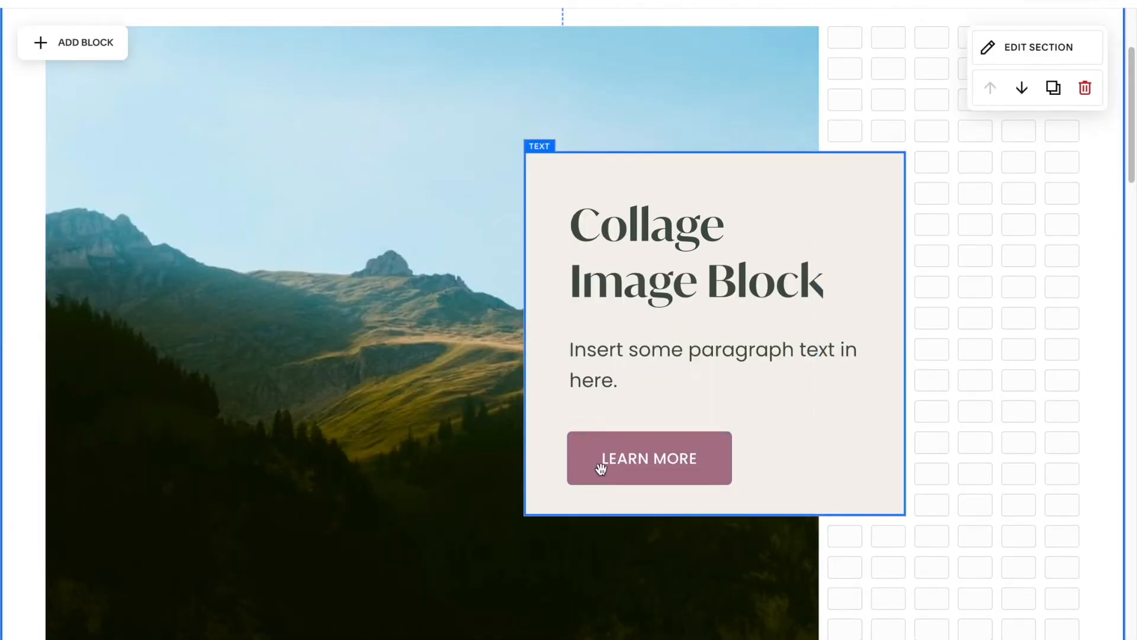
pyautogui.click(526, 556)
pyautogui.scroll(-1, 748, 373)
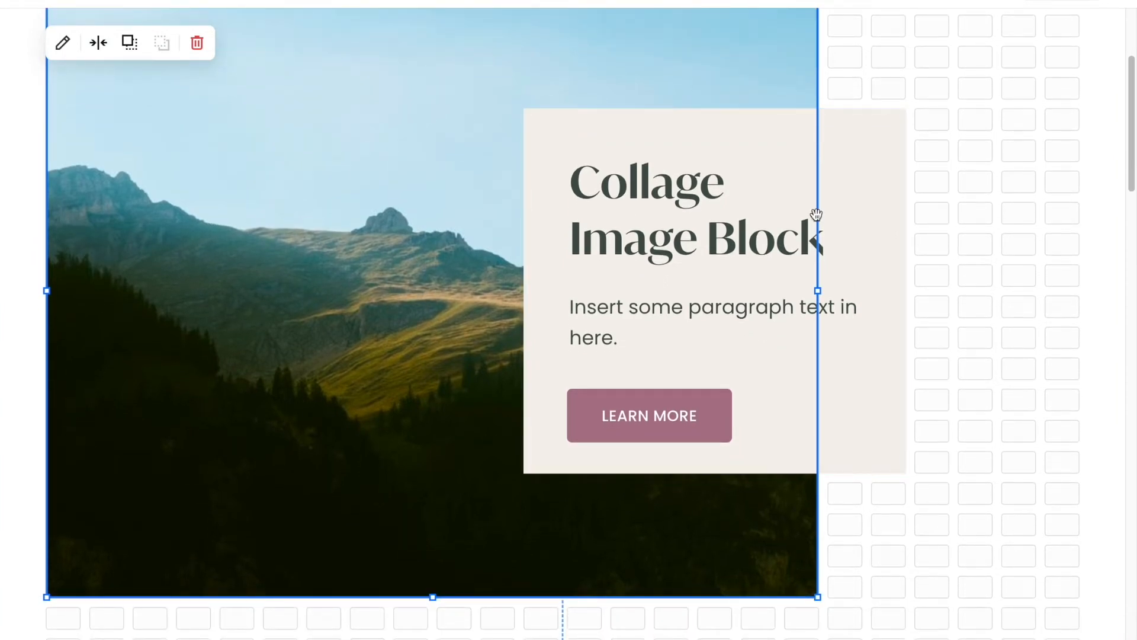
# Shorten the text card to fit its text and place the Learn More button directly below it, aligned with its right edge
pyautogui.click(672, 396)
pyautogui.moveTo(662, 419); pyautogui.dragTo(825, 535)
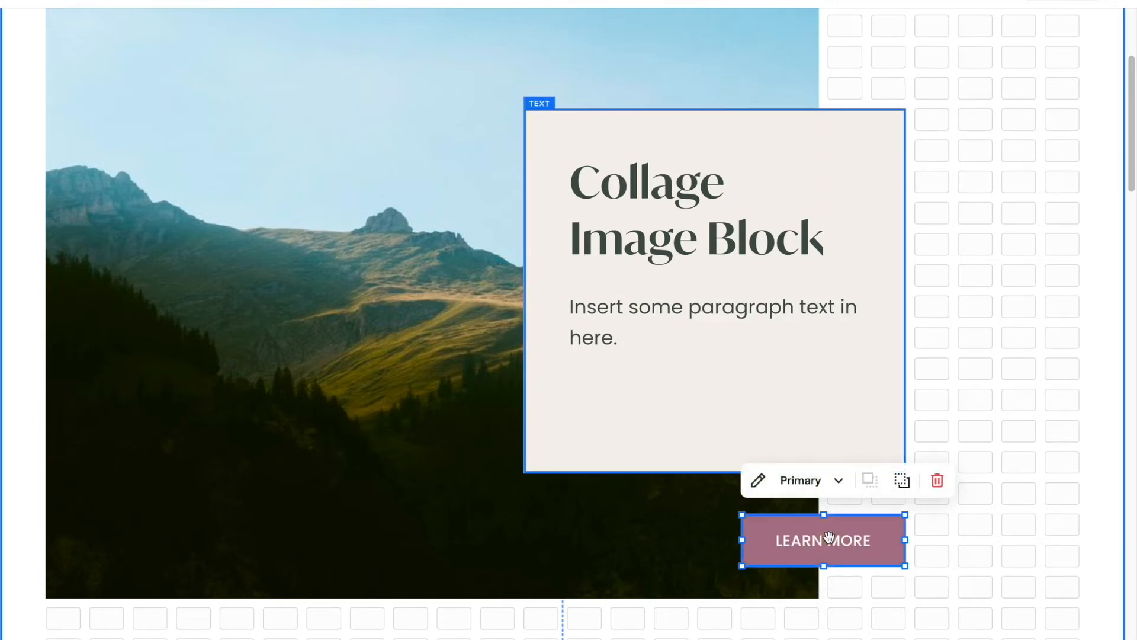
pyautogui.click(746, 400)
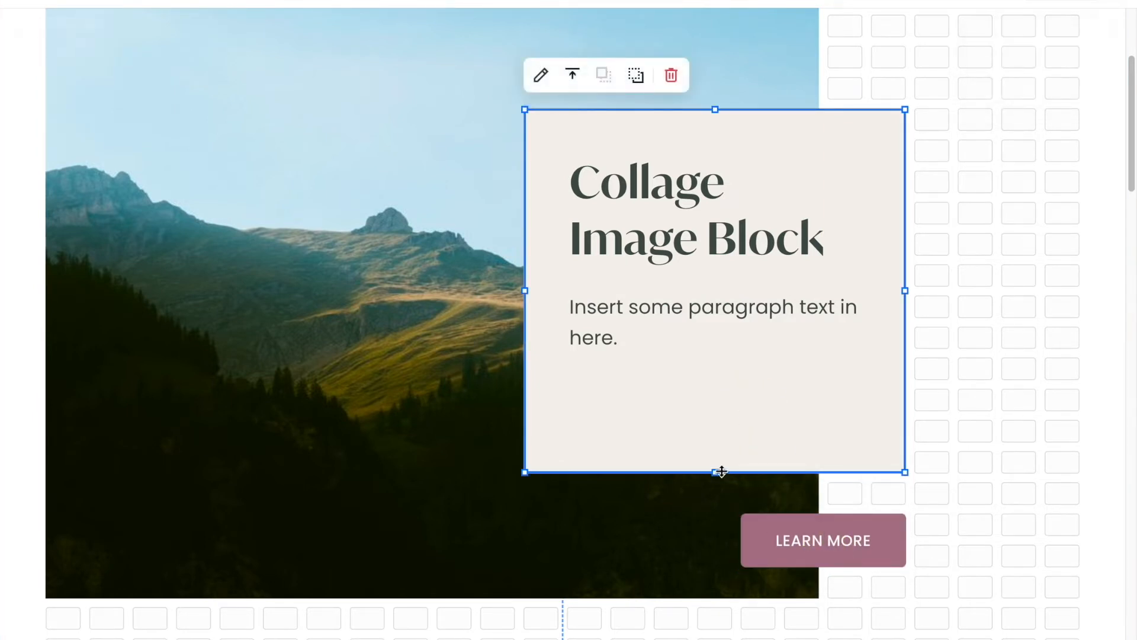
pyautogui.moveTo(719, 472); pyautogui.dragTo(721, 358)
pyautogui.moveTo(861, 542); pyautogui.dragTo(861, 458)
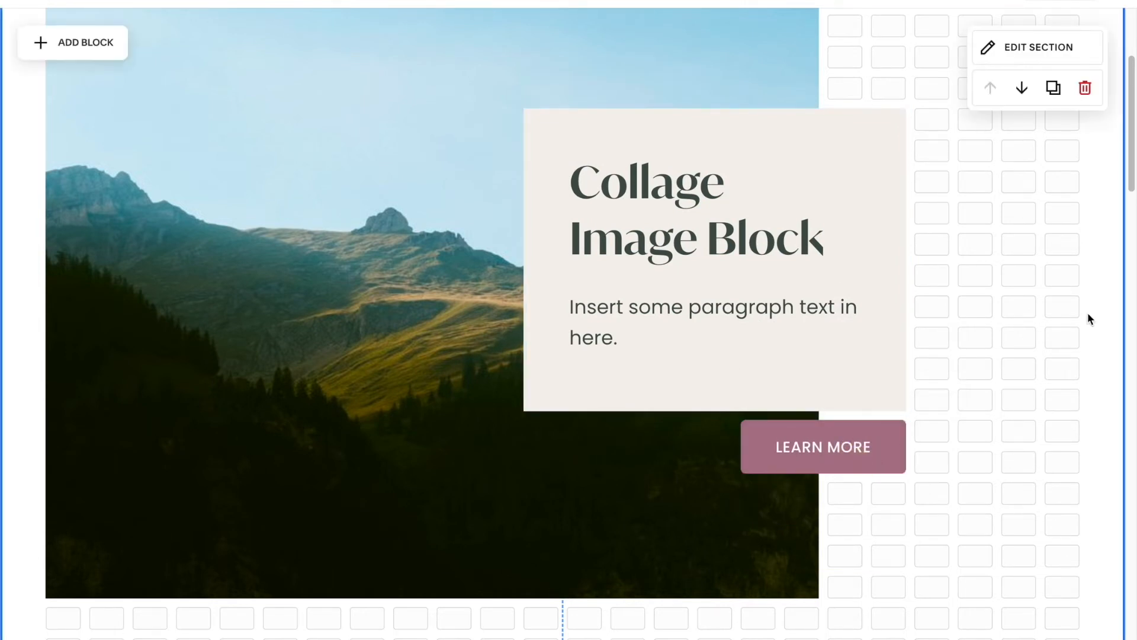
# Reduce the image's height by lowering its top edge about two rows closer to the text card
pyautogui.scroll(2, 1033, 329)
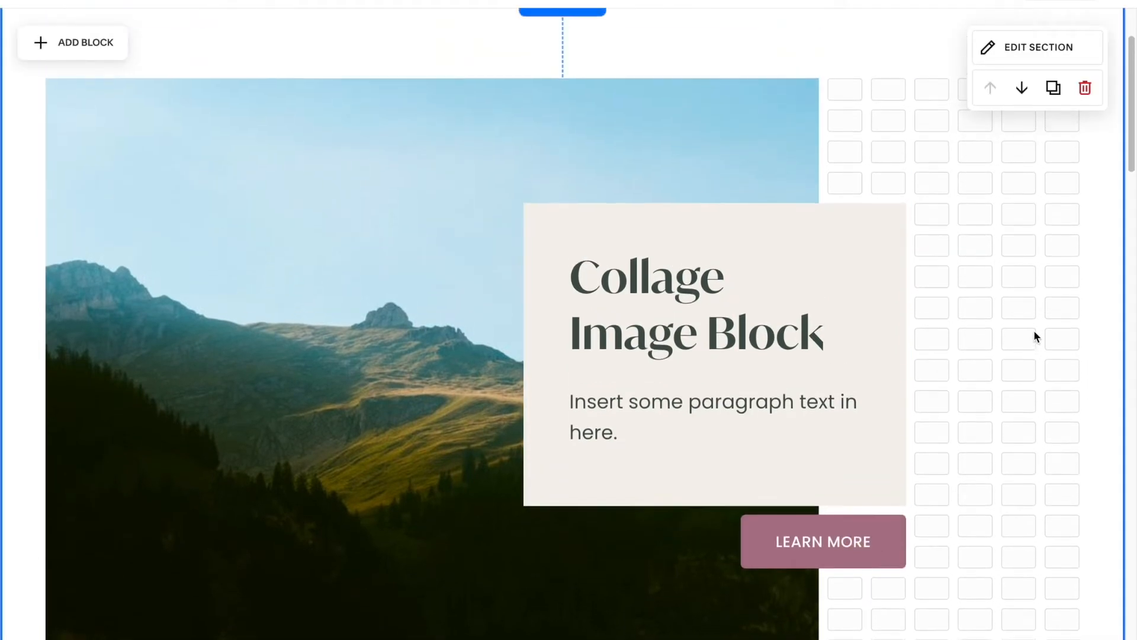
pyautogui.click(806, 248)
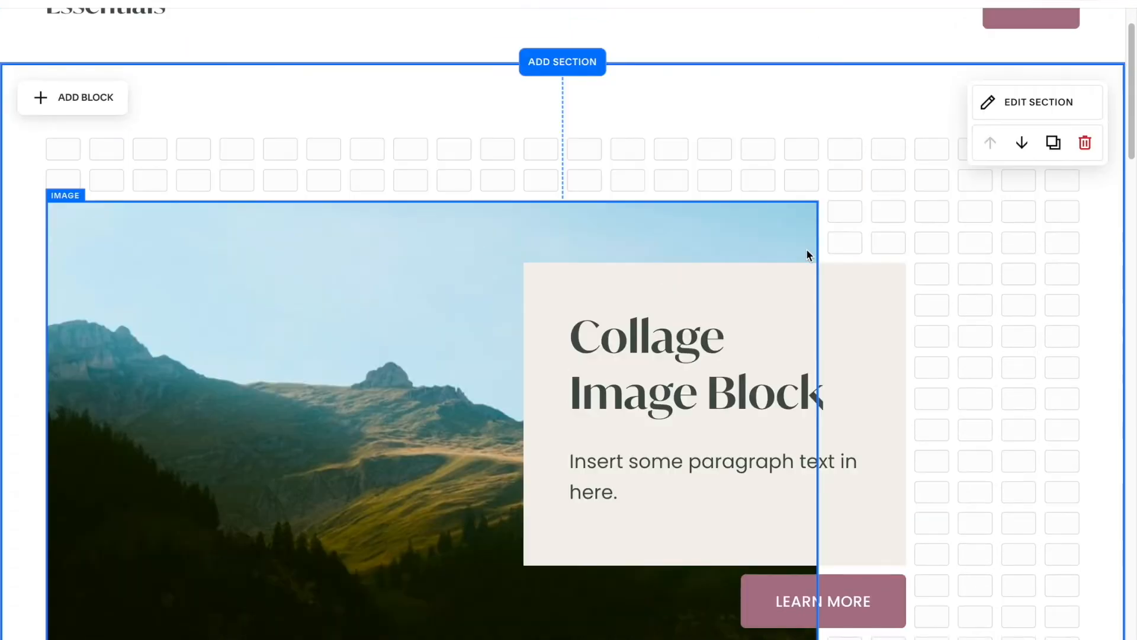
pyautogui.scroll(1, 807, 251)
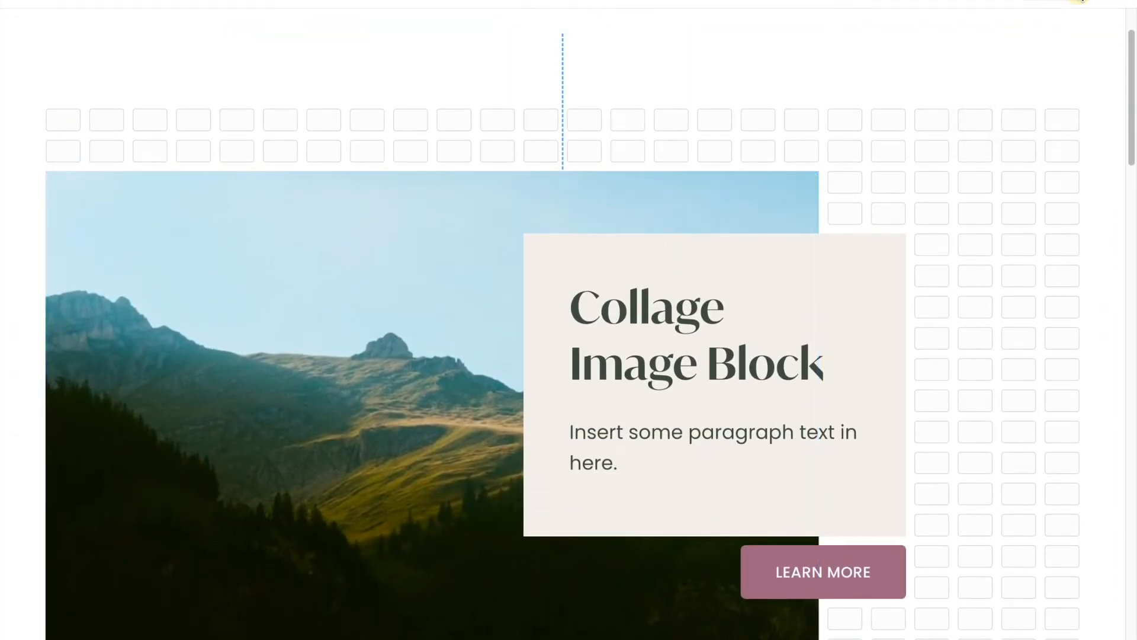
# In mobile view, move the text card up so it overlaps the image, and move the Learn More button up with it
pyautogui.click(1079, 3)
pyautogui.scroll(-1, 585, 431)
pyautogui.scroll(-1, 585, 432)
pyautogui.moveTo(574, 538); pyautogui.dragTo(542, 544)
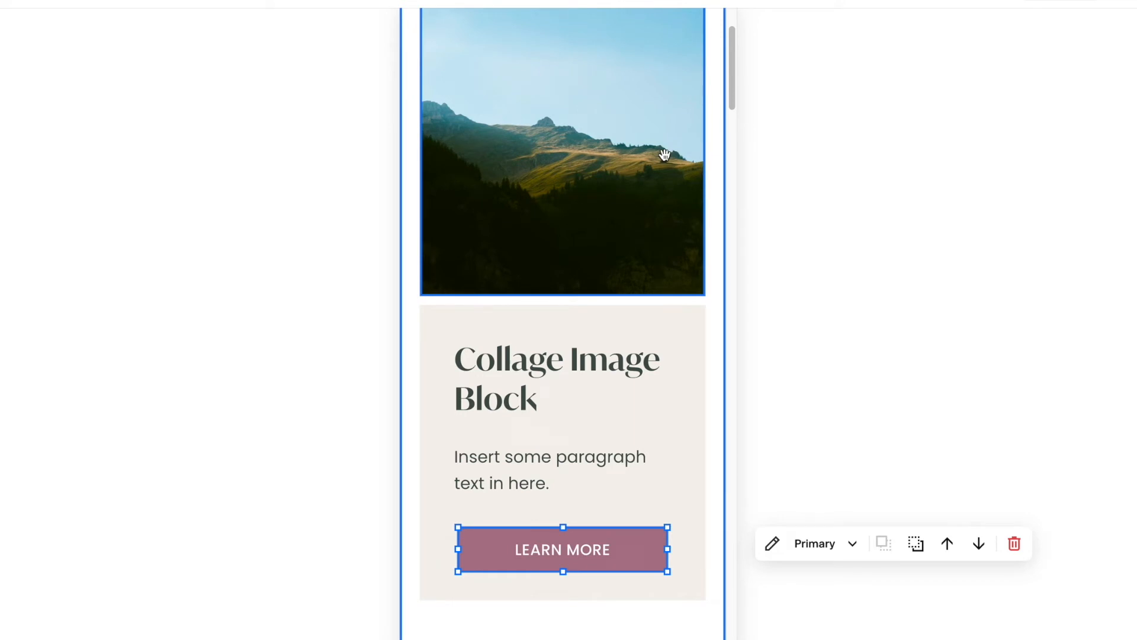
pyautogui.moveTo(579, 306)
pyautogui.mouseDown()
pyautogui.moveTo(586, 320)
pyautogui.moveTo(605, 236)
pyautogui.mouseUp()
pyautogui.moveTo(460, 512); pyautogui.dragTo(476, 465)
pyautogui.moveTo(521, 541); pyautogui.dragTo(552, 429)
# Trim the empty rows at the end of the mobile section and return to desktop view
pyautogui.click(602, 588)
pyautogui.moveTo(674, 600); pyautogui.dragTo(680, 507)
pyautogui.click(1050, 2)
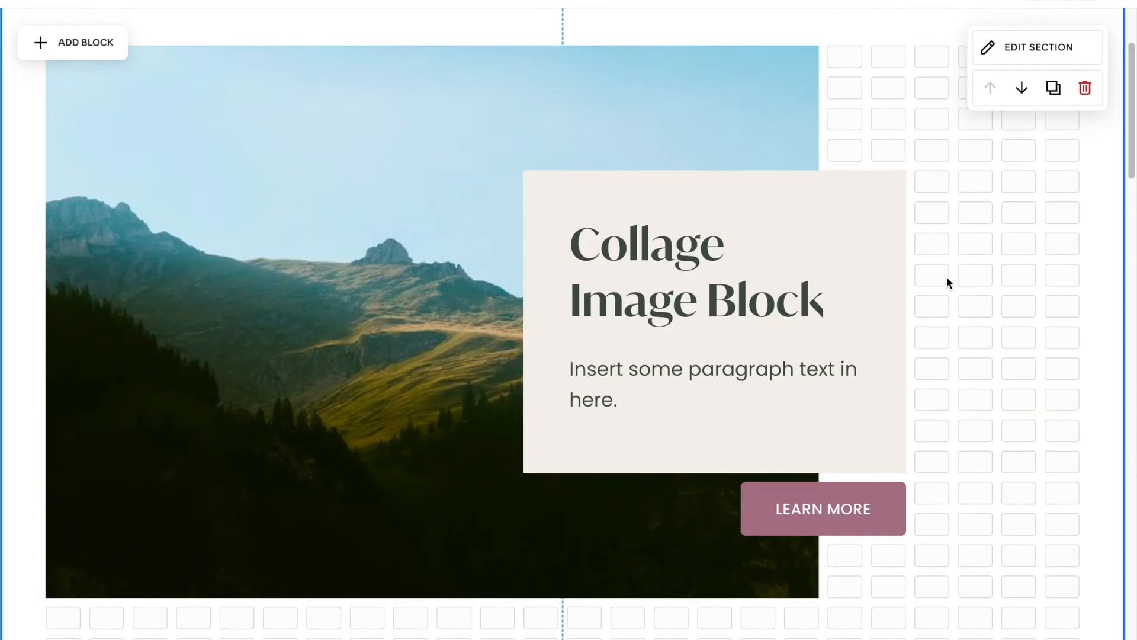
# Check the classic image block examples further down, and shrink the image to about 11 columns by 12 rows
pyautogui.scroll(-12, 947, 279)
pyautogui.scroll(-9, 948, 282)
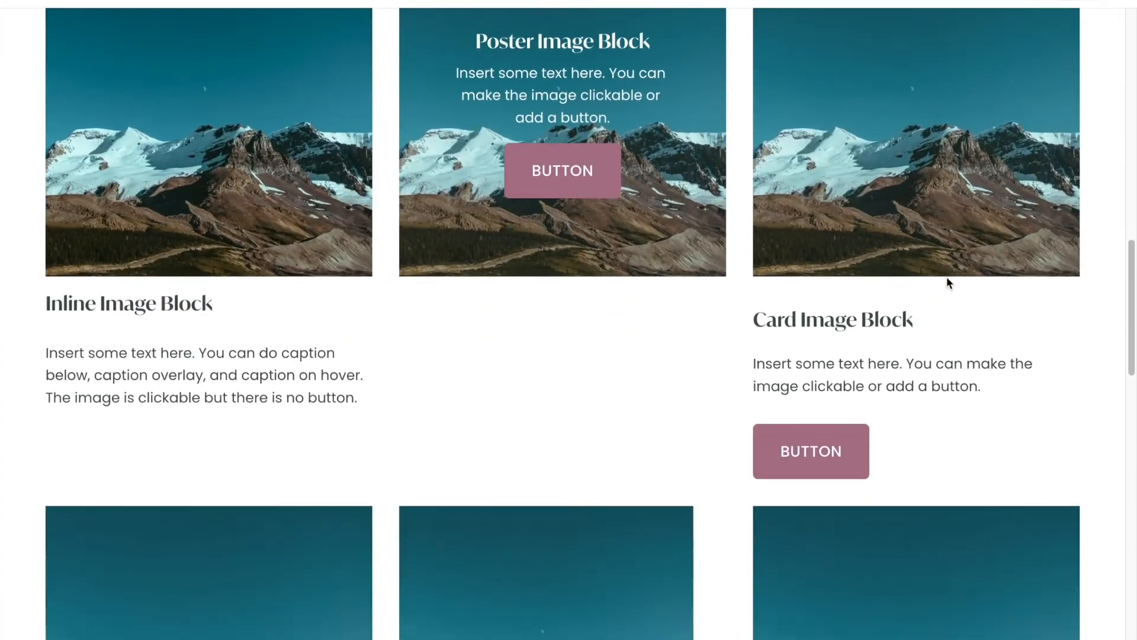
pyautogui.scroll(15, 947, 278)
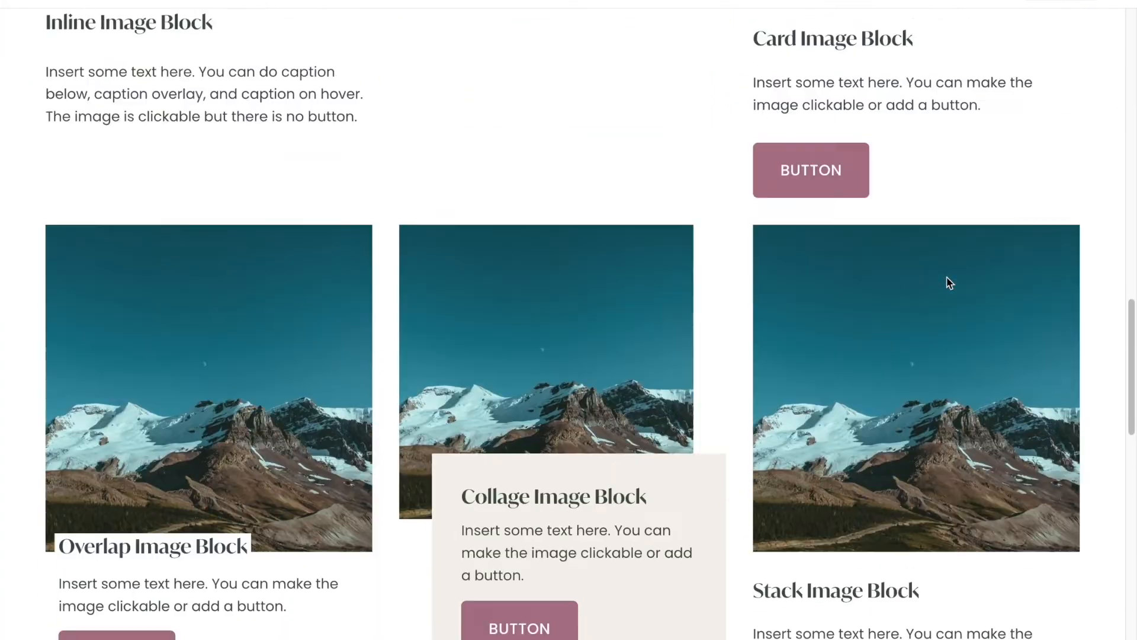
pyautogui.scroll(1, 947, 282)
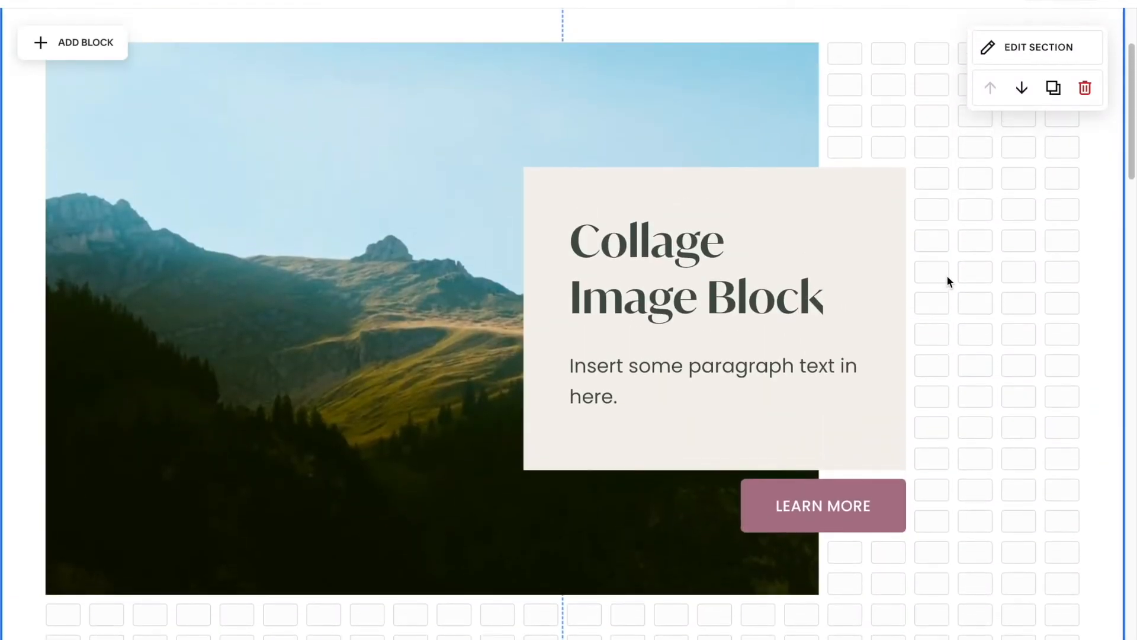
pyautogui.click(291, 196)
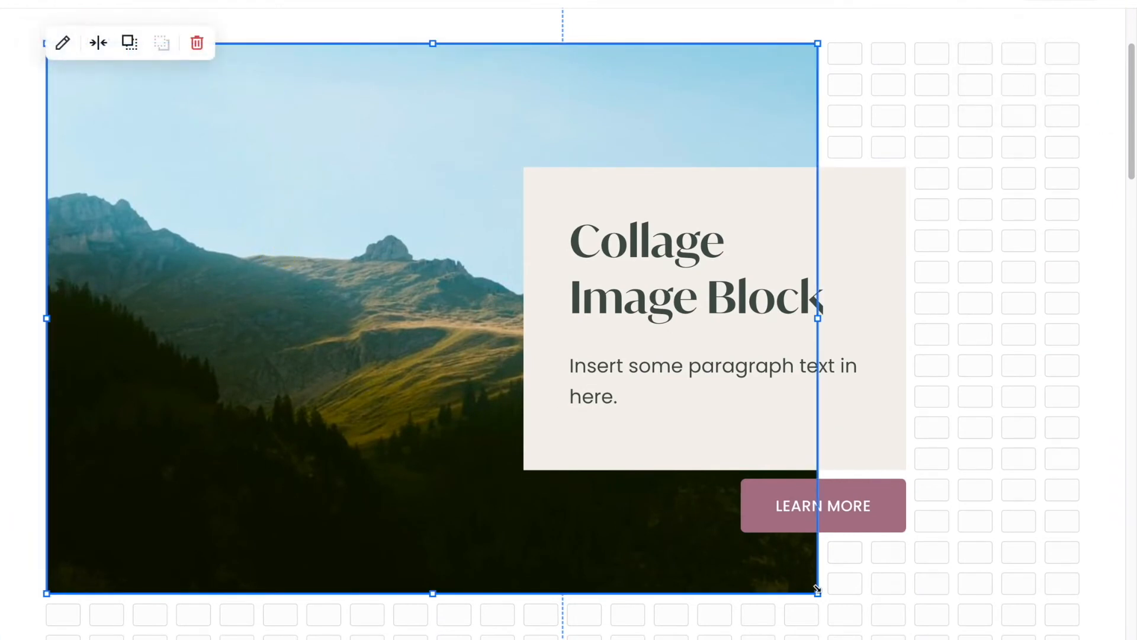
pyautogui.moveTo(819, 594); pyautogui.dragTo(514, 407)
# Delete the paragraph from the text card and change its heading to "Overlap Image Block"
pyautogui.click(622, 386)
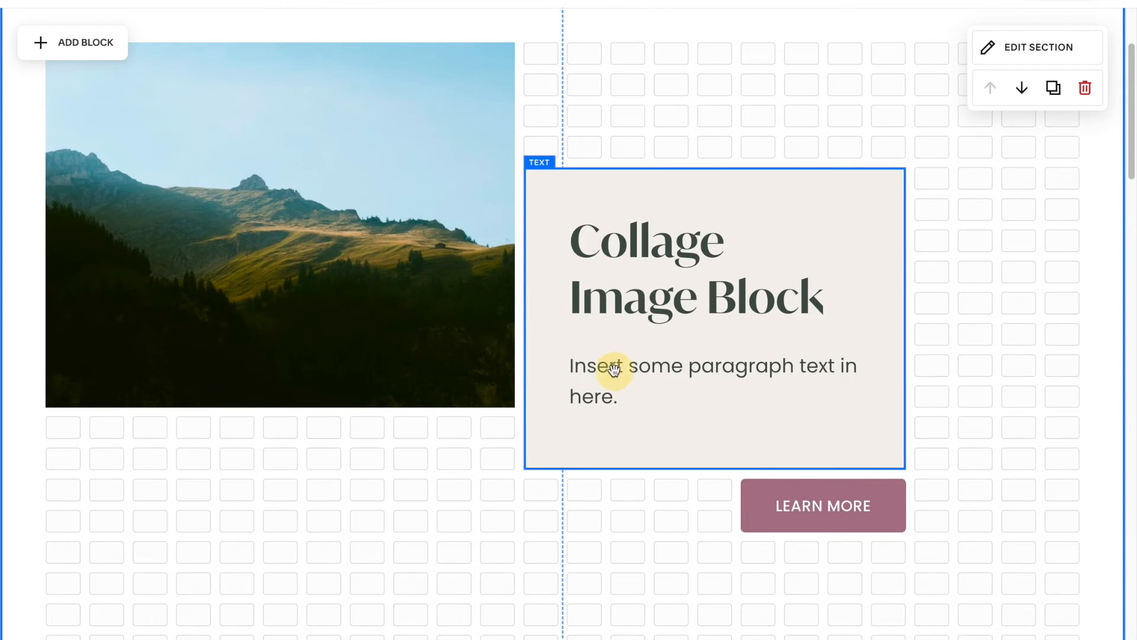
pyautogui.tripleClick(614, 369)
pyautogui.press('BackSpace')
pyautogui.press('BackSpace')
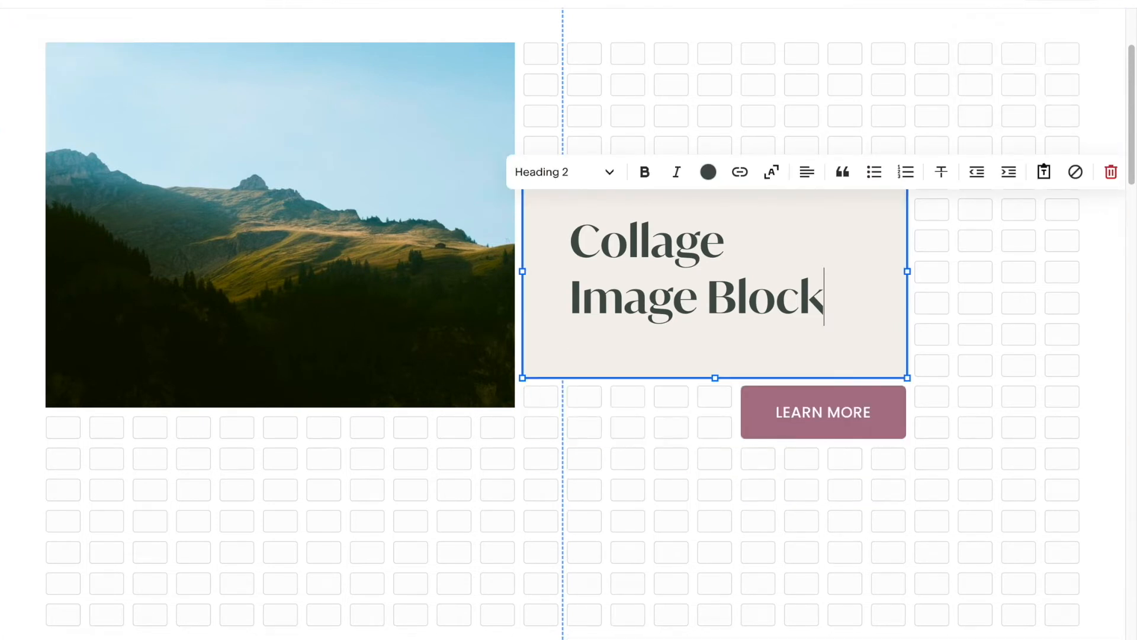
pyautogui.moveTo(736, 240); pyautogui.dragTo(567, 240)
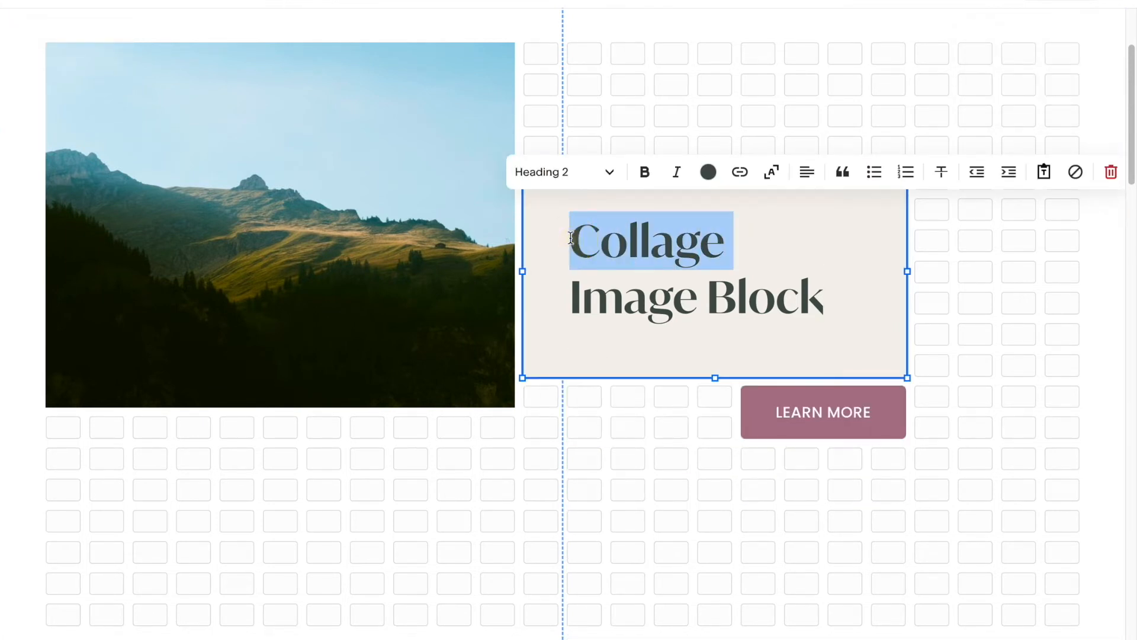
pyautogui.write('Overlap')
pyautogui.press('Escape')
pyautogui.click(634, 428)
# Align the heading card's text to its vertical center and set the card's padding to S
pyautogui.click(573, 210)
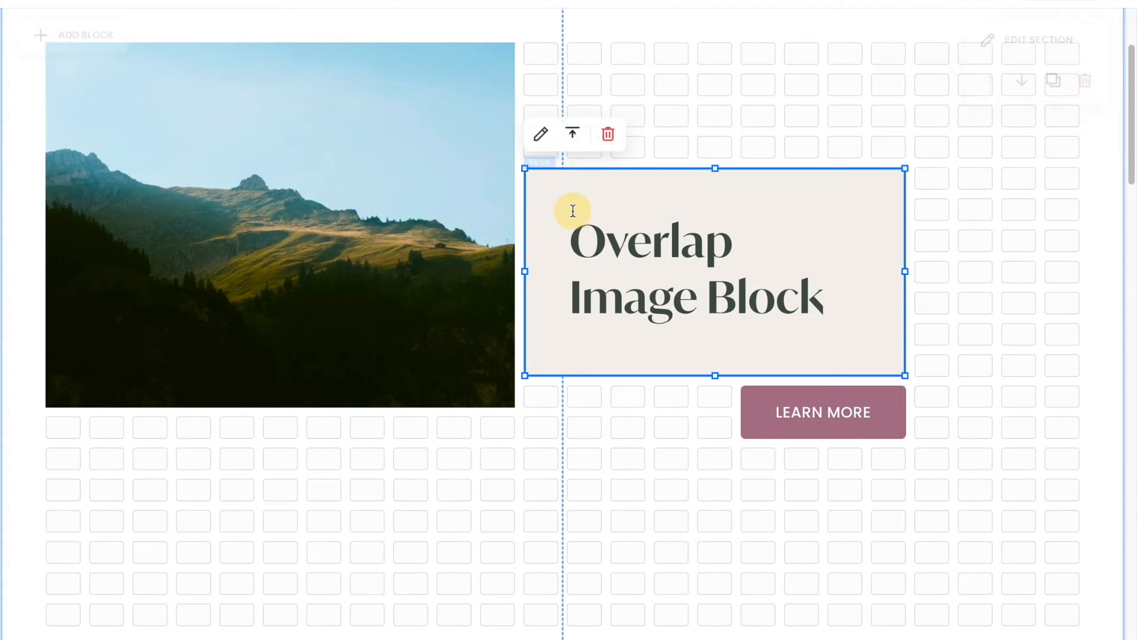
pyautogui.click(575, 141)
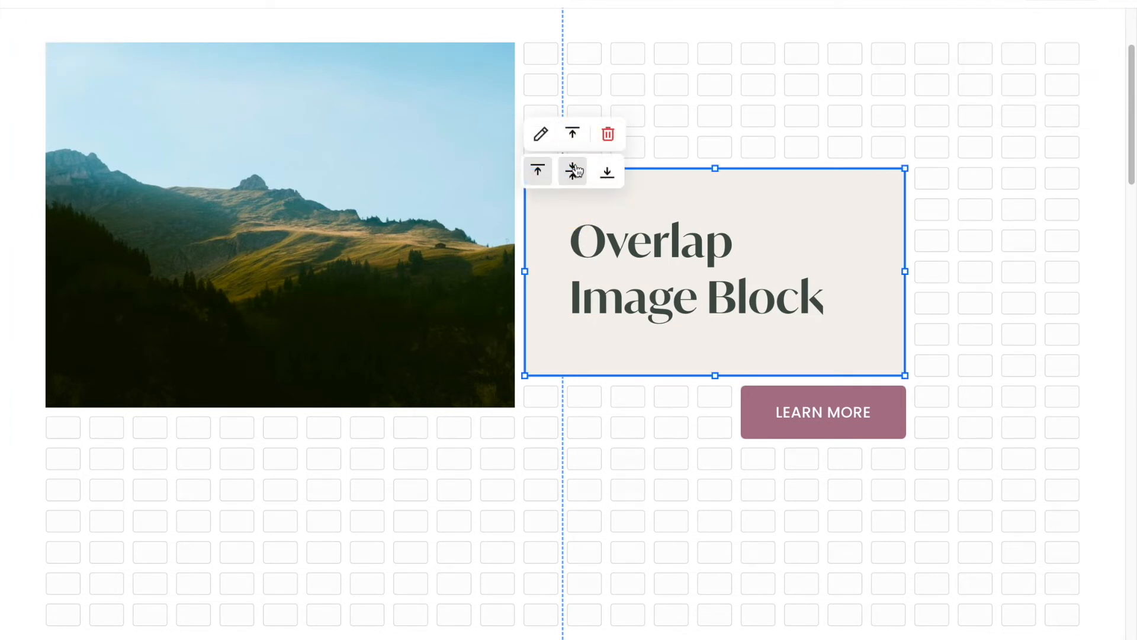
pyautogui.click(572, 168)
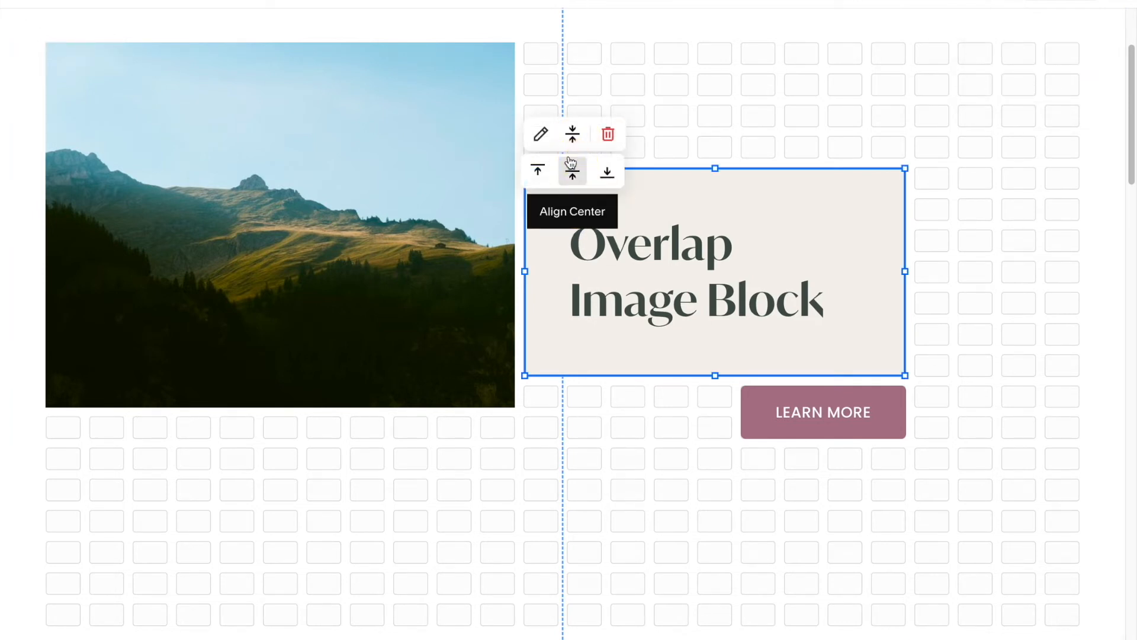
pyautogui.click(541, 134)
pyautogui.click(907, 410)
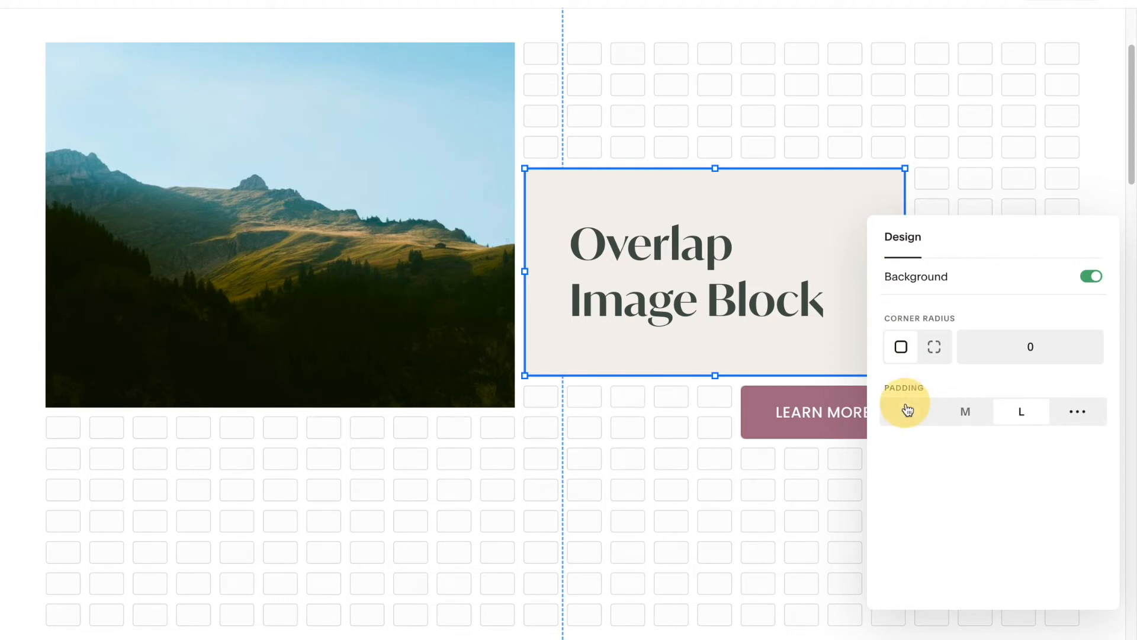
# Turn on text scaling for the whole "Overlap Image Block" heading so it fits the card's width on one line
pyautogui.click(699, 218)
pyautogui.tripleClick(698, 215)
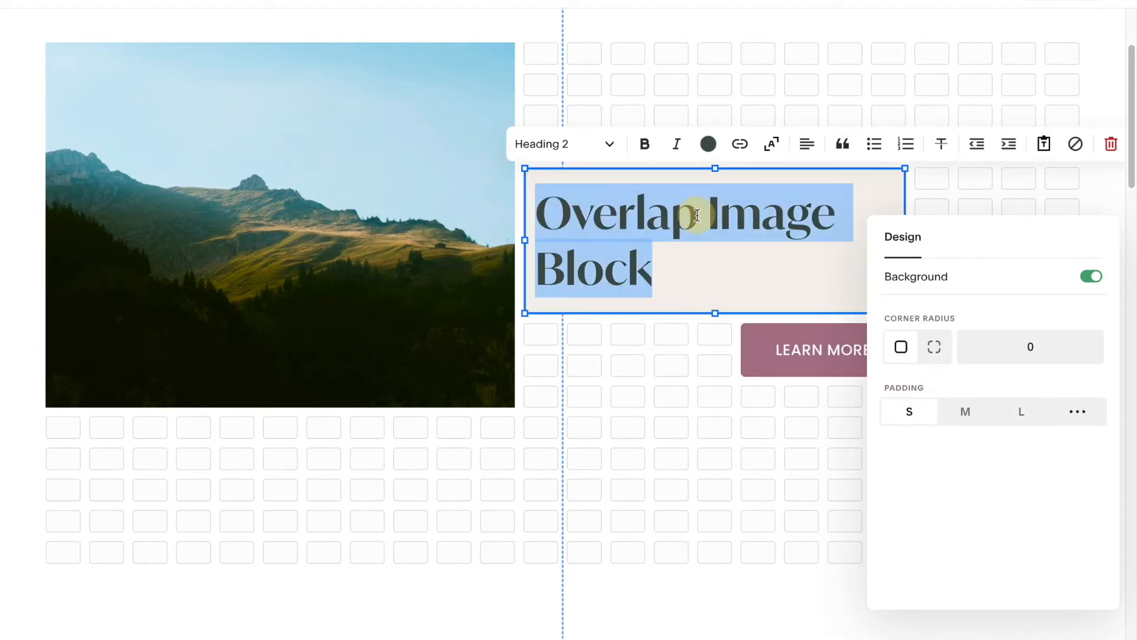
pyautogui.click(776, 149)
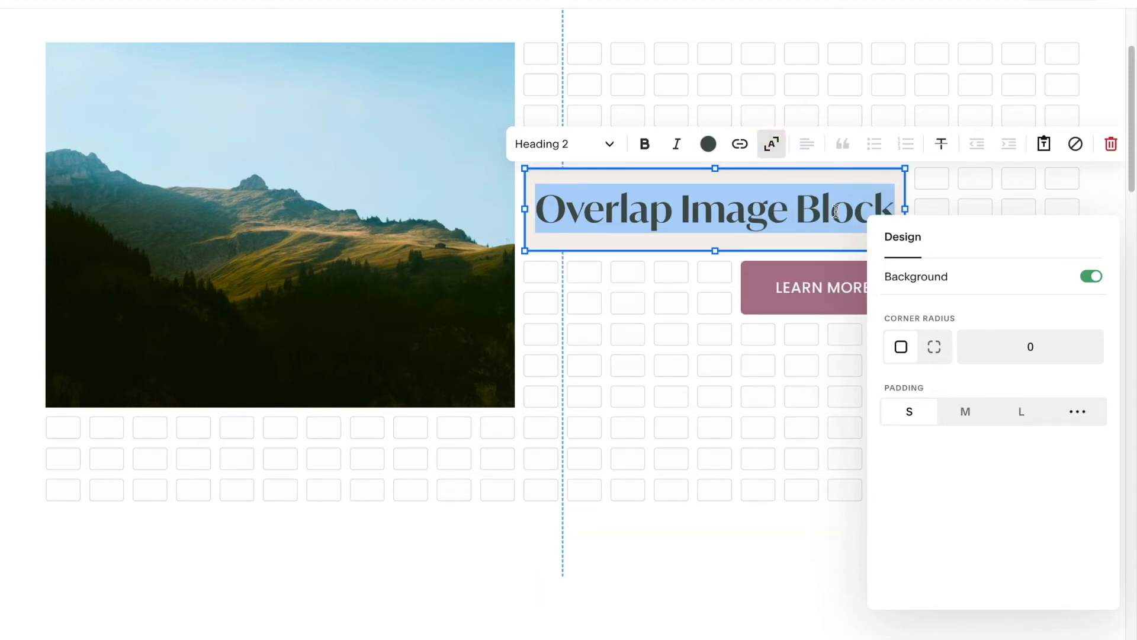
pyautogui.click(642, 308)
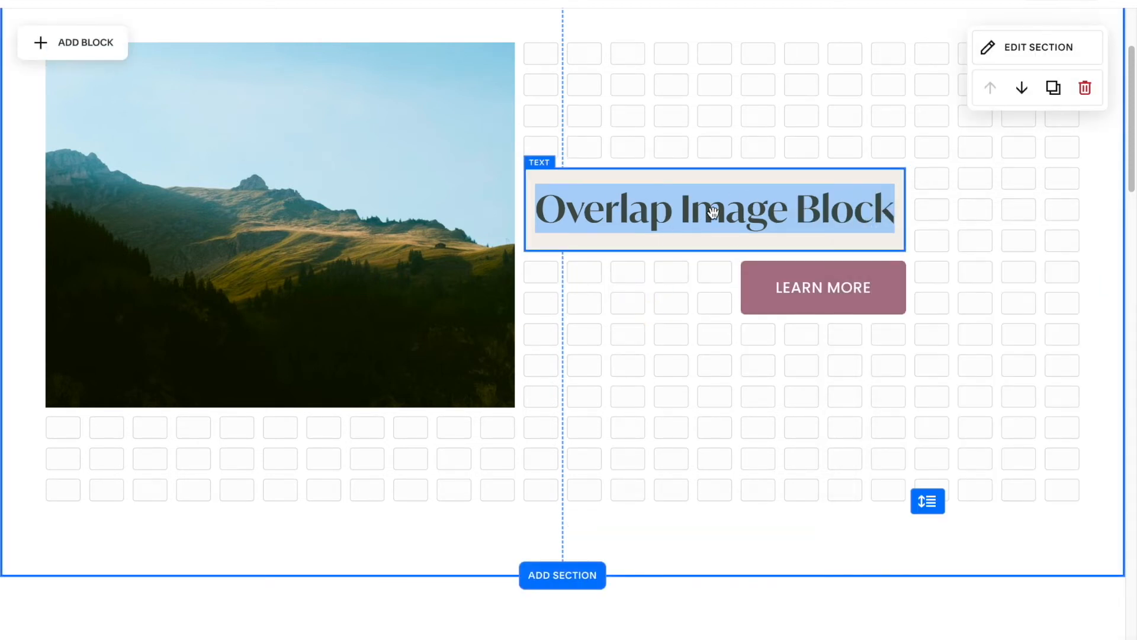
# Reposition the heading card so it straddles the image's right edge, about midway down the image
pyautogui.moveTo(722, 172); pyautogui.dragTo(523, 110)
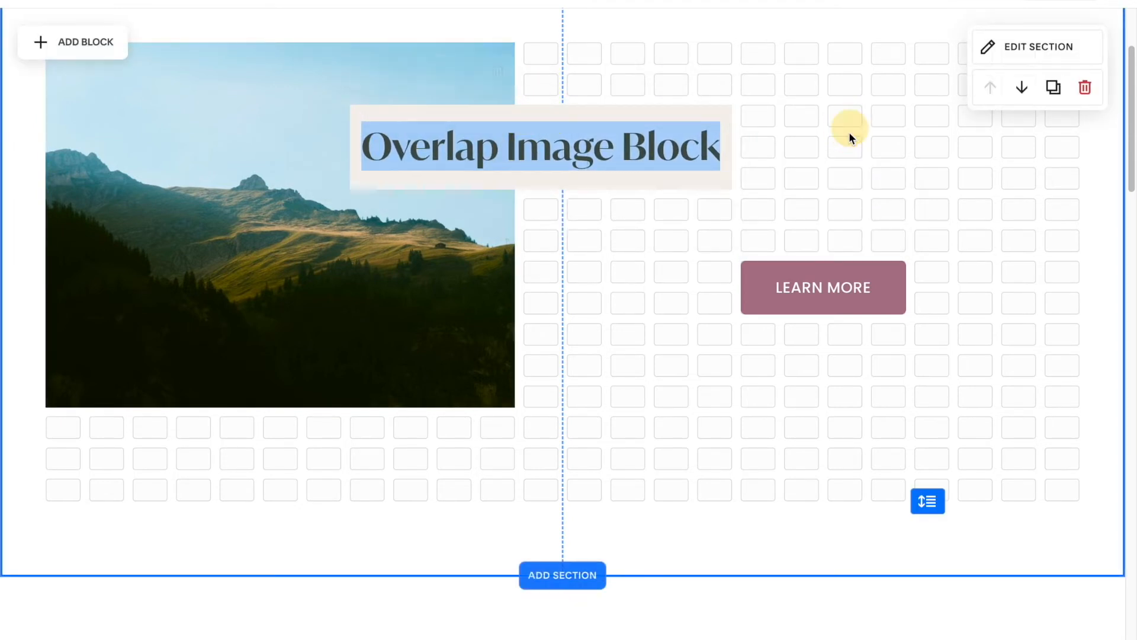
pyautogui.moveTo(669, 108); pyautogui.dragTo(390, 310)
pyautogui.click(403, 333)
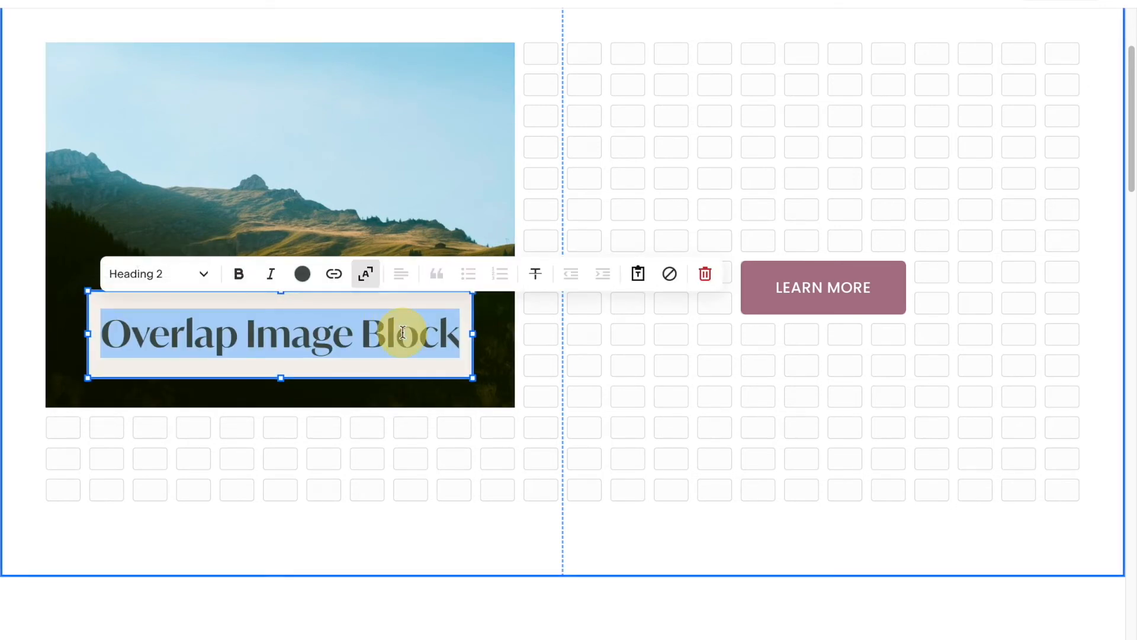
pyautogui.click(420, 345)
pyautogui.moveTo(183, 302); pyautogui.dragTo(388, 177)
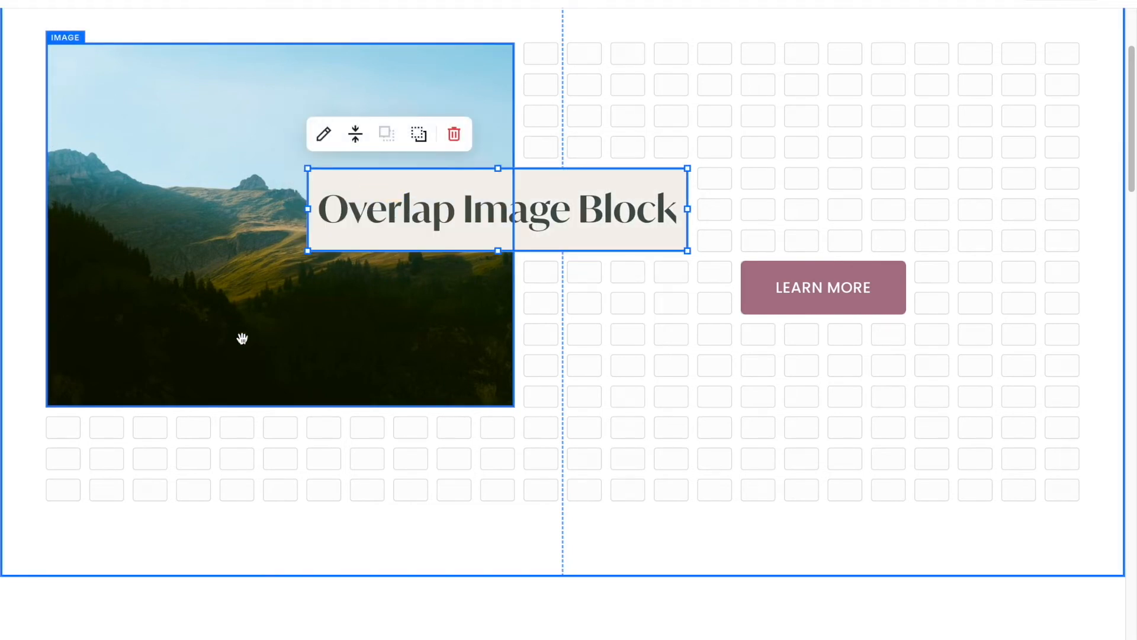
pyautogui.click(247, 453)
# Add a text block reading "Insert paragraph text for overlap image in here." and fit it over the image, directly beneath the heading card
pyautogui.scroll(1, 246, 454)
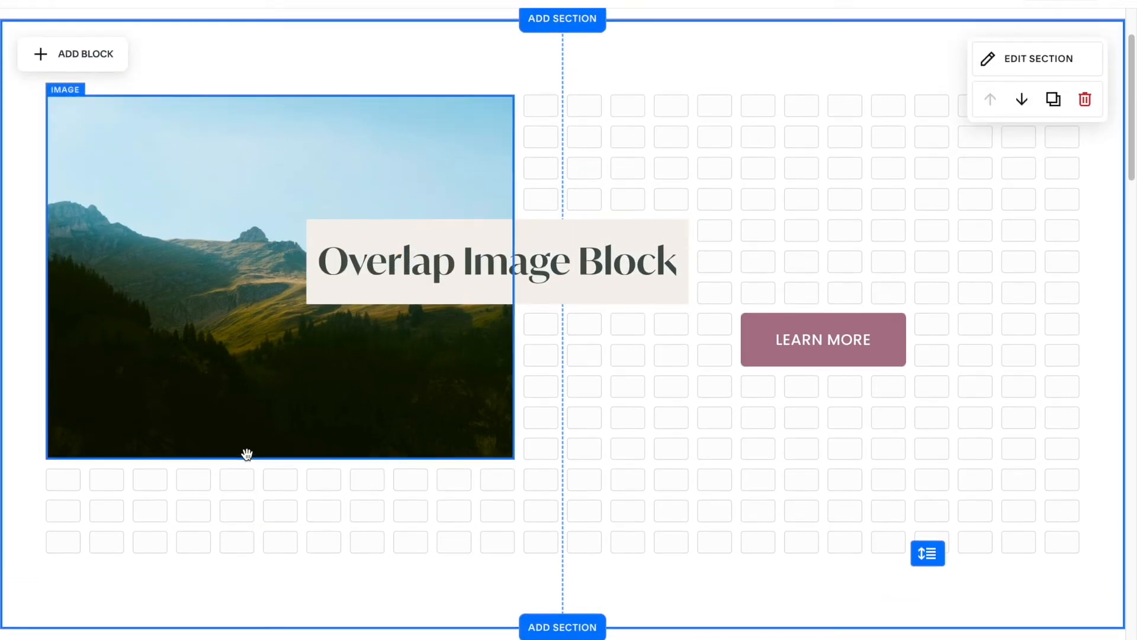
pyautogui.click(84, 60)
pyautogui.click(94, 196)
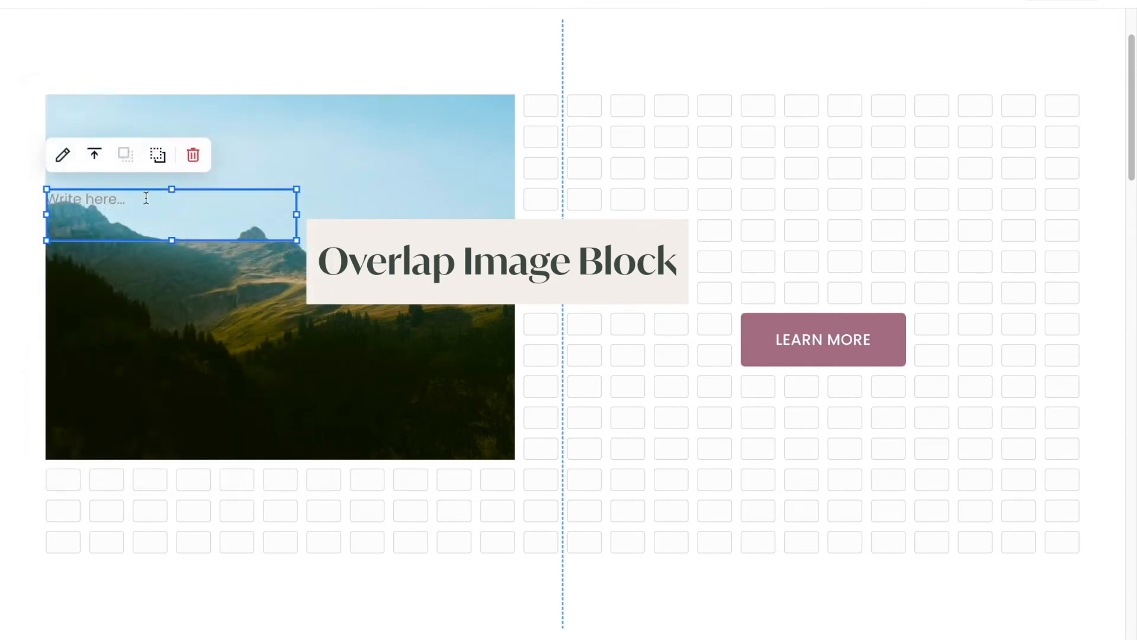
pyautogui.write('Insert paragraph text for overlap image in here.')
pyautogui.moveTo(120, 187); pyautogui.dragTo(382, 320)
pyautogui.moveTo(556, 341); pyautogui.dragTo(487, 333)
# Change the color of the new paragraph text on the image to white
pyautogui.tripleClick(363, 337)
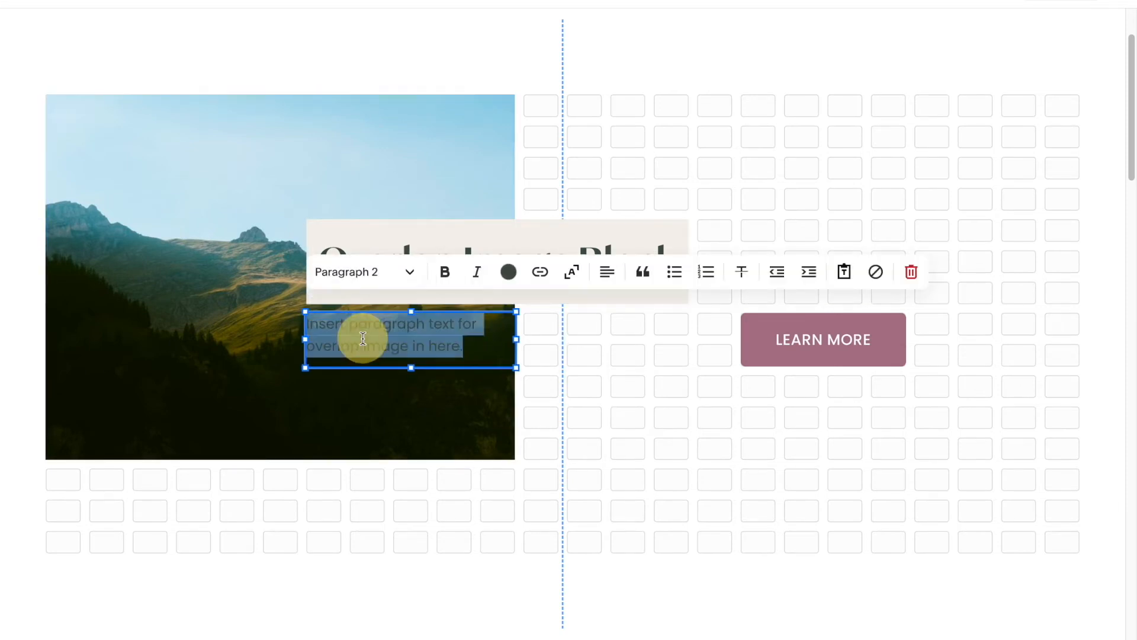
pyautogui.click(508, 272)
pyautogui.click(428, 360)
# Move the Learn More button onto the image below the paragraph, narrowed to about four columns and left-aligned with the text
pyautogui.moveTo(807, 338); pyautogui.dragTo(531, 401)
pyautogui.click(543, 439)
pyautogui.moveTo(452, 402); pyautogui.dragTo(401, 404)
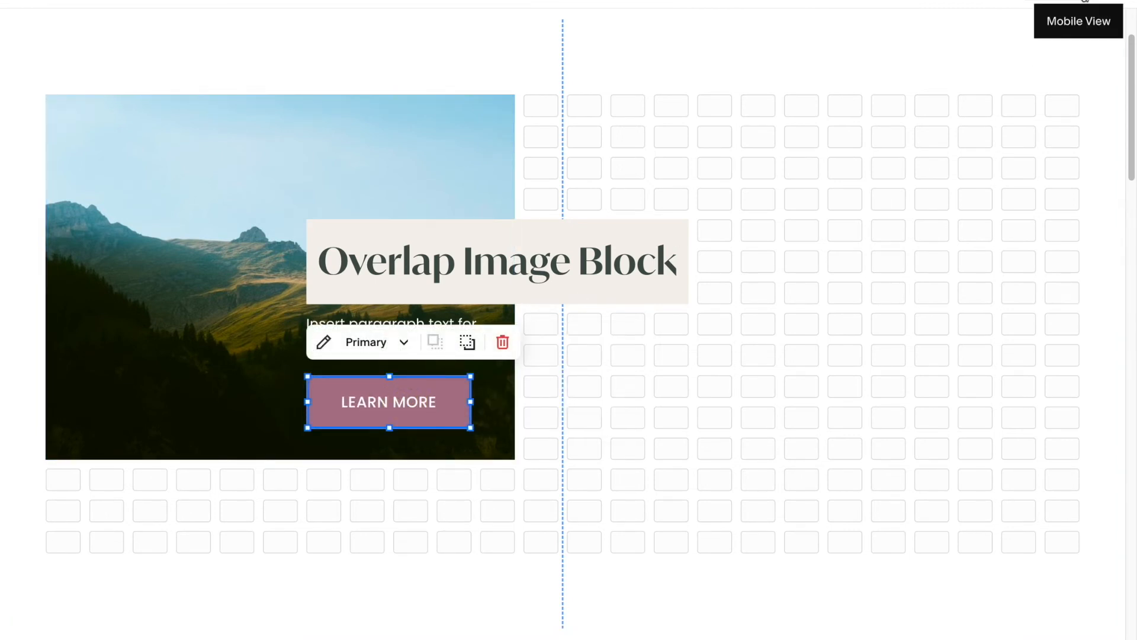
# In mobile view, shorten the heading card to remove its empty space and center its text vertically
pyautogui.click(1084, 2)
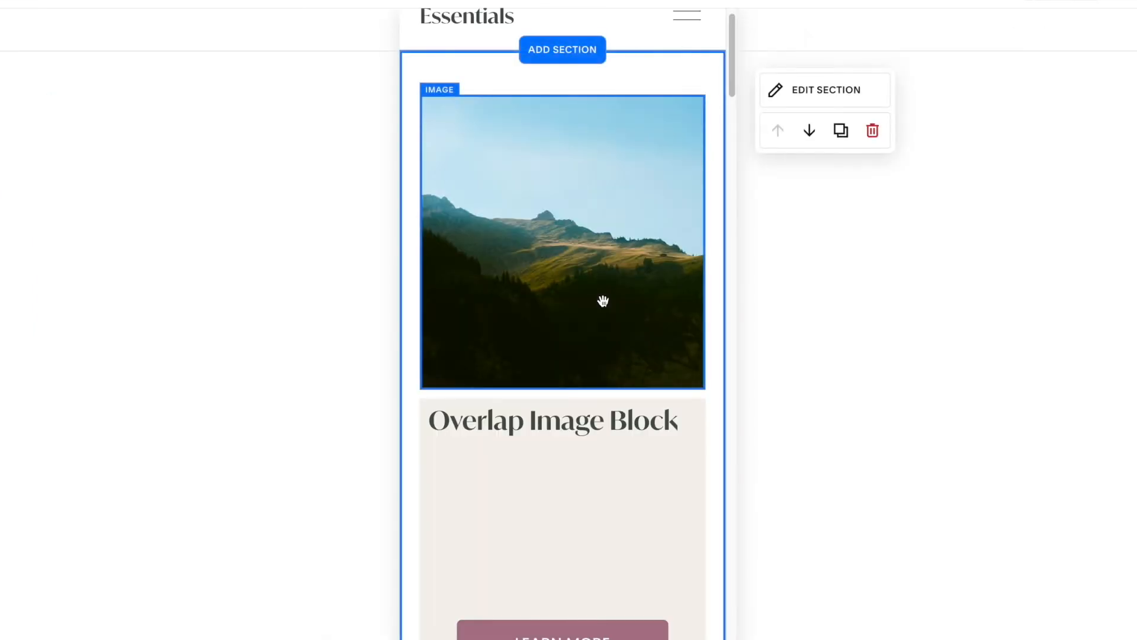
pyautogui.scroll(-3, 563, 457)
pyautogui.click(565, 422)
pyautogui.moveTo(564, 549); pyautogui.dragTo(566, 319)
pyautogui.click(804, 325)
pyautogui.click(804, 361)
# Narrow the mobile heading card to about six columns and place it horizontally centered over the image
pyautogui.moveTo(597, 322); pyautogui.dragTo(599, 68)
pyautogui.moveTo(705, 60); pyautogui.dragTo(626, 77)
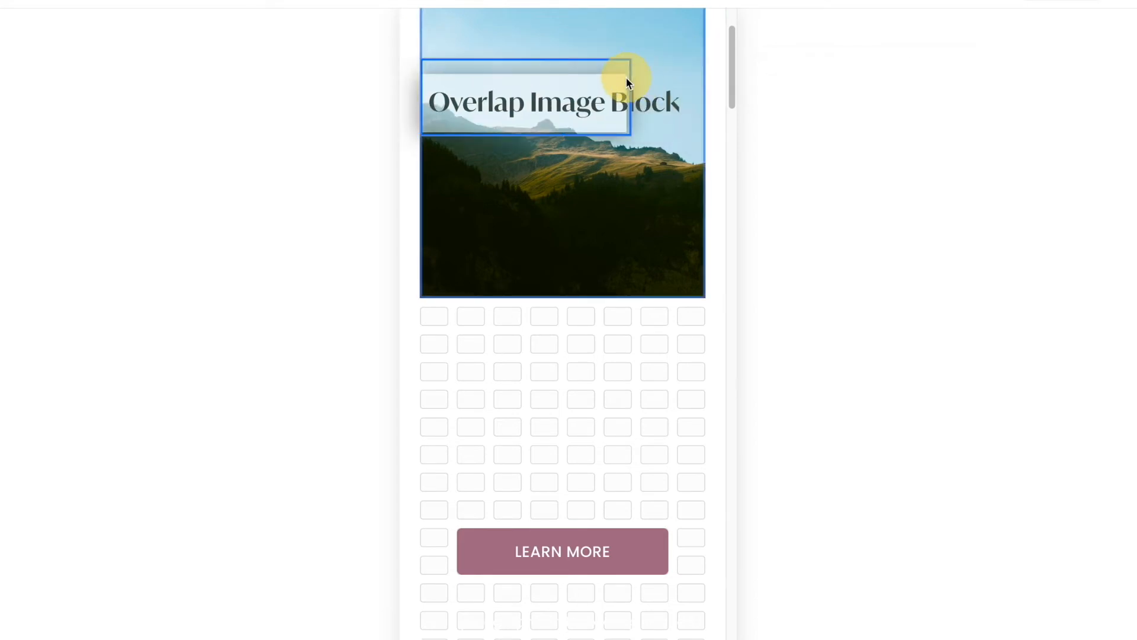
pyautogui.scroll(2, 622, 84)
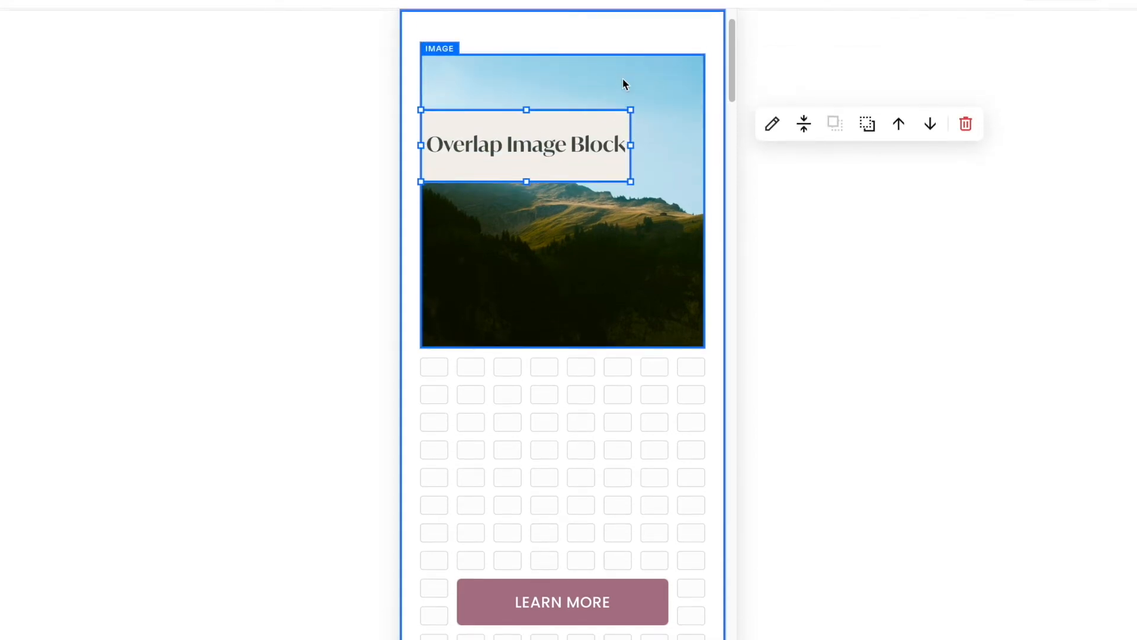
pyautogui.moveTo(567, 186); pyautogui.dragTo(588, 328)
pyautogui.click(564, 485)
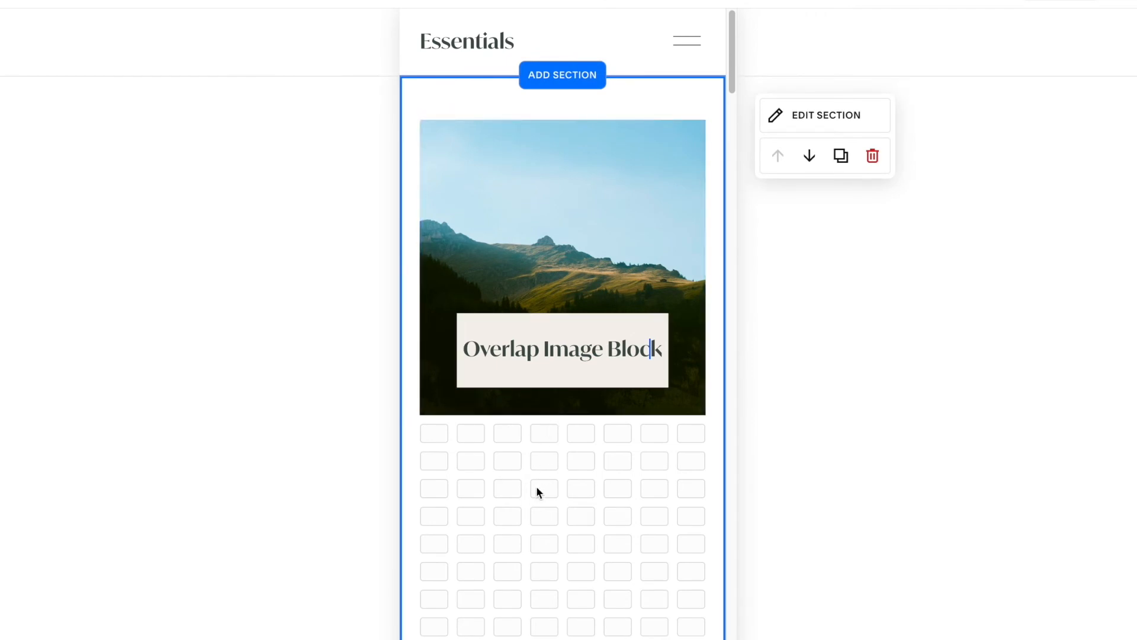
# Move the mobile paragraph text up beneath the heading card and narrow it to the card's width from both sides
pyautogui.scroll(-3, 543, 599)
pyautogui.moveTo(543, 588); pyautogui.dragTo(526, 149)
pyautogui.scroll(2, 546, 289)
pyautogui.moveTo(548, 413); pyautogui.dragTo(548, 271)
pyautogui.moveTo(431, 276); pyautogui.dragTo(477, 272)
pyautogui.moveTo(705, 276); pyautogui.dragTo(655, 275)
# Move the mobile Learn More button up beneath the paragraph and narrow the image to about six columns so the blocks overlap its edge
pyautogui.moveTo(564, 608); pyautogui.dragTo(566, 334)
pyautogui.click(689, 343)
pyautogui.moveTo(705, 356); pyautogui.dragTo(641, 420)
pyautogui.moveTo(528, 61); pyautogui.dragTo(560, 82)
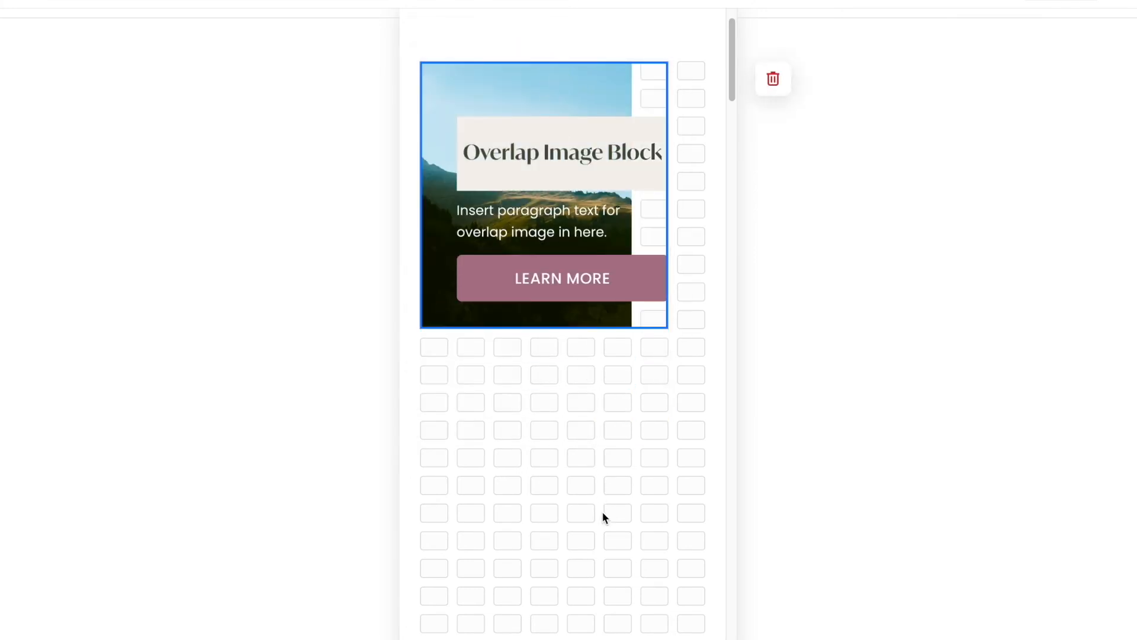
# Remove the empty rows below the overlap layout in the mobile section and switch back to desktop view
pyautogui.scroll(-5, 603, 517)
pyautogui.moveTo(673, 521); pyautogui.dragTo(680, 159)
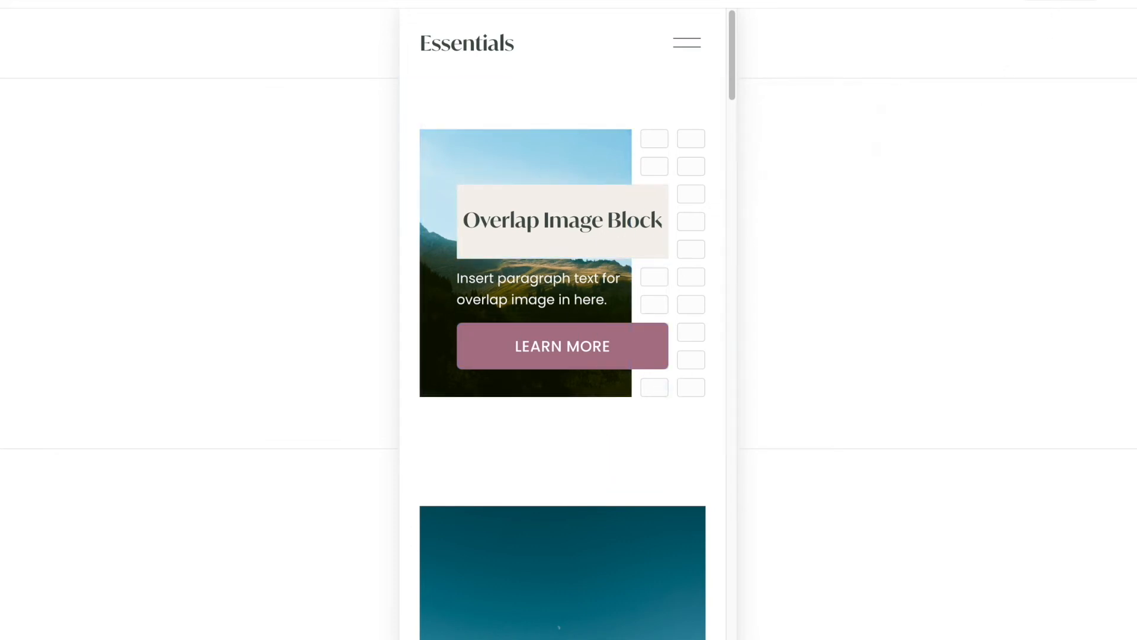
pyautogui.click(1042, 1)
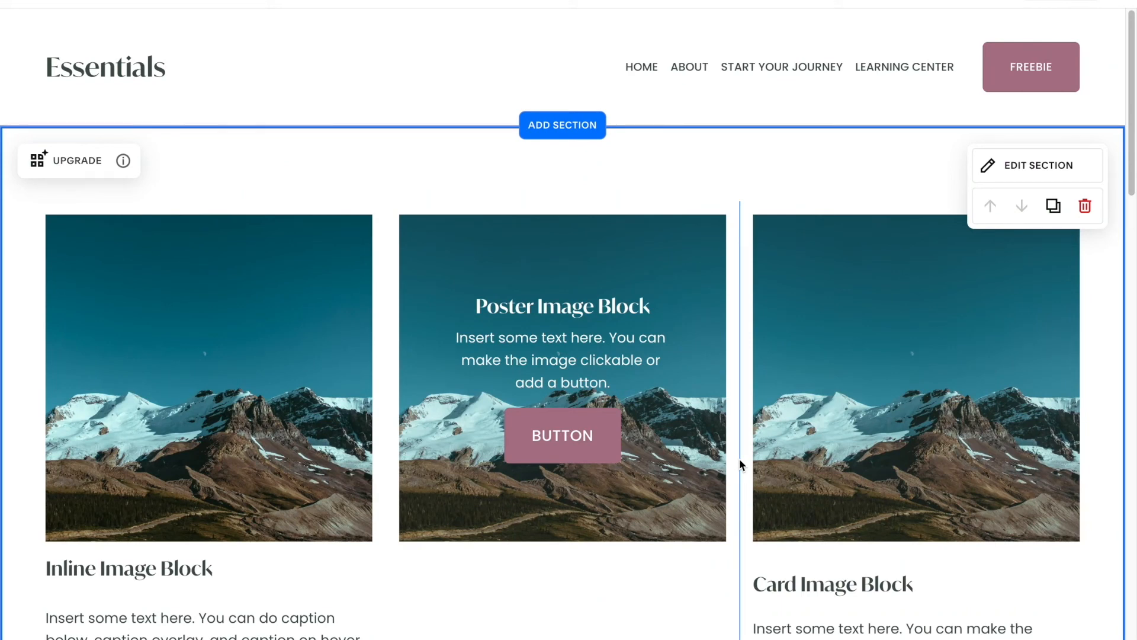
# Review the classic section containing the image block layouts and upgrade that section
pyautogui.scroll(-3, 460, 549)
pyautogui.scroll(-2, 461, 553)
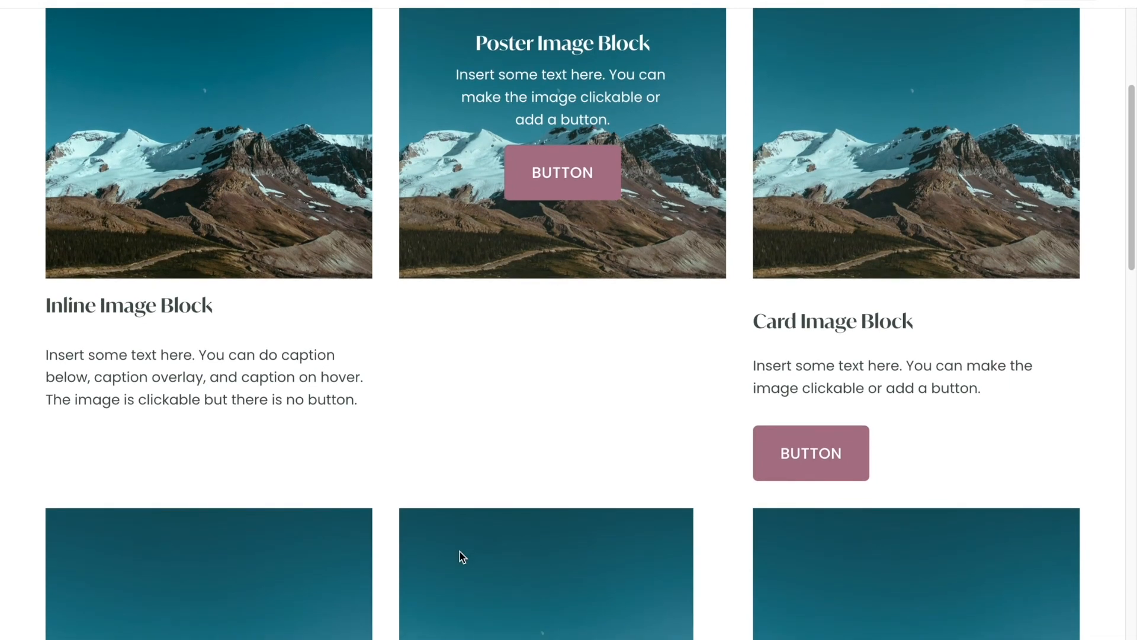
pyautogui.scroll(-1, 465, 551)
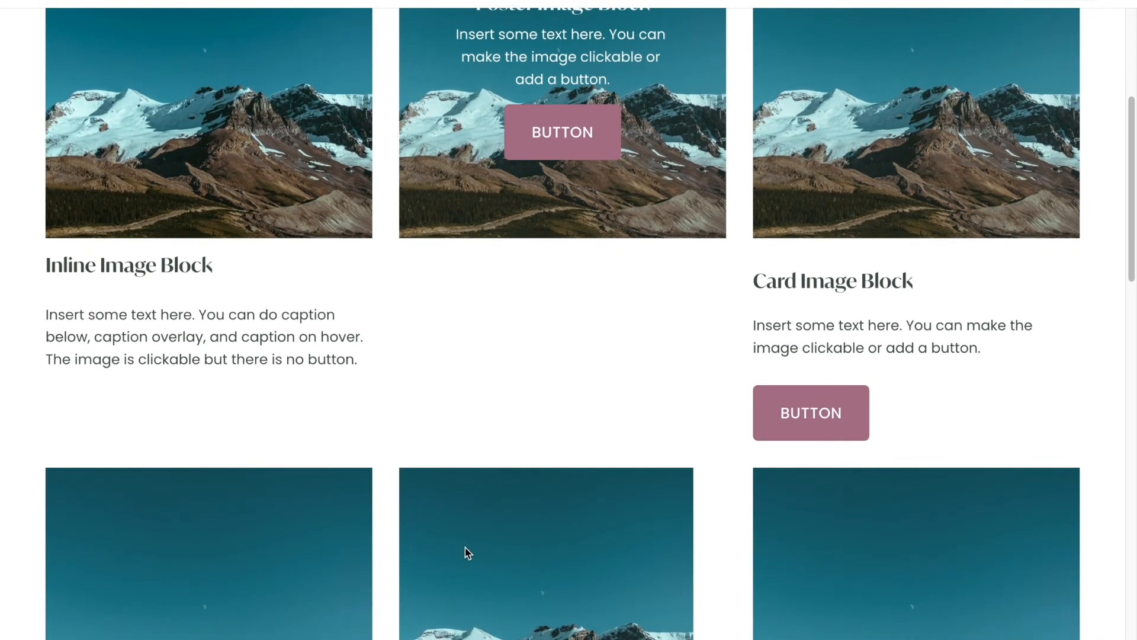
pyautogui.scroll(5, 464, 546)
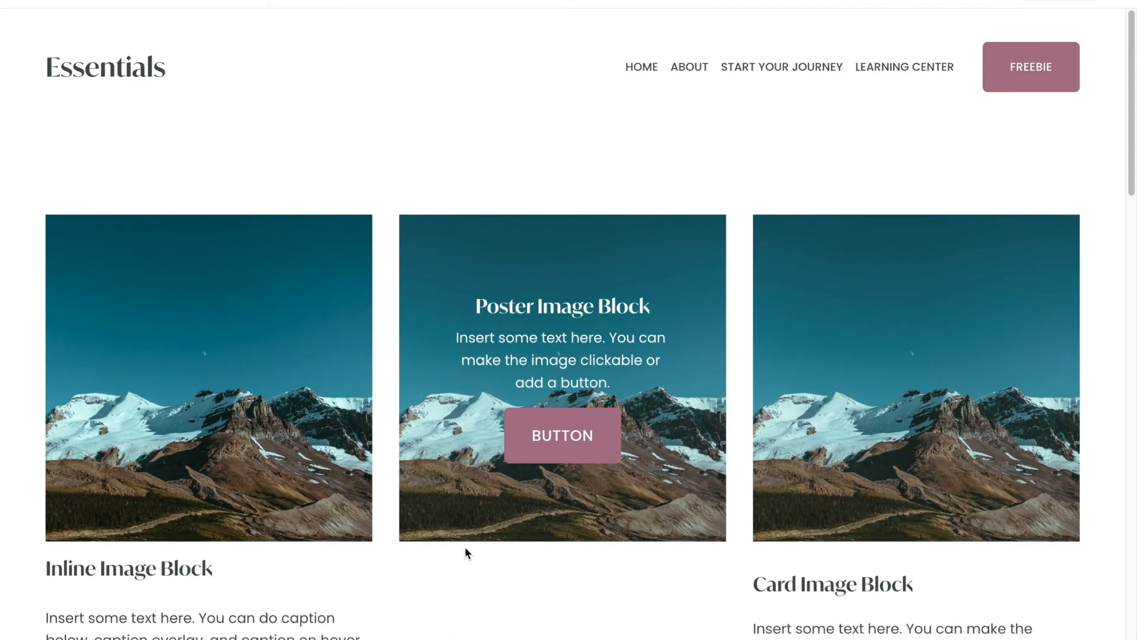
pyautogui.click(426, 413)
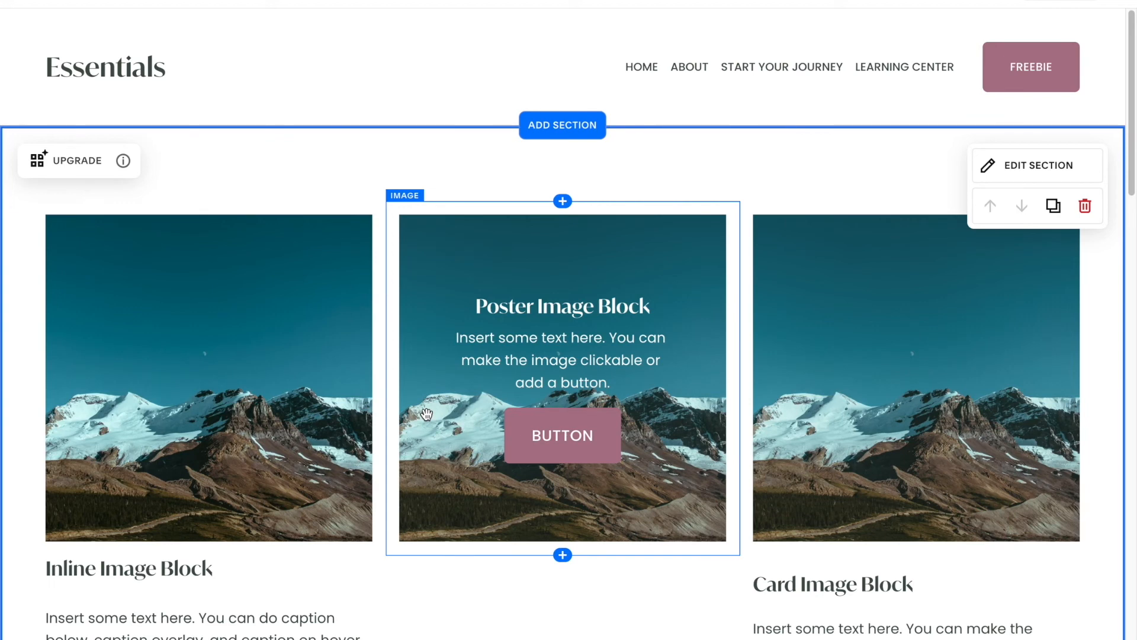
pyautogui.click(1052, 216)
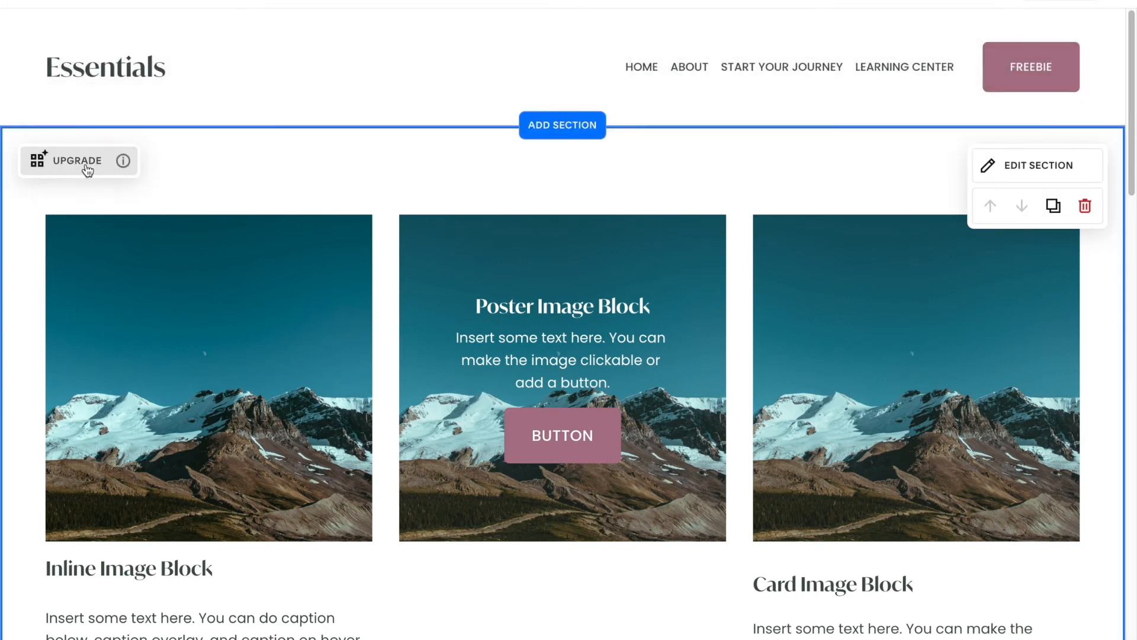
pyautogui.click(87, 168)
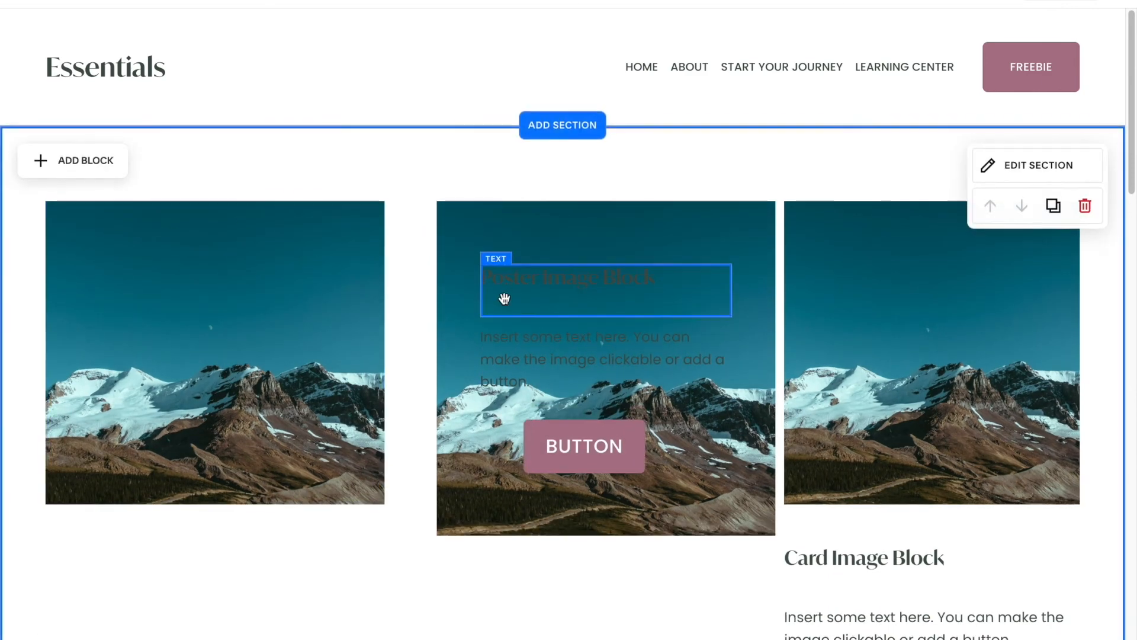
# Move the "Overlap Image Block" heading onto its image, and place it back beneath, flush with the image's left edge
pyautogui.scroll(-2, 504, 298)
pyautogui.scroll(-10, 503, 297)
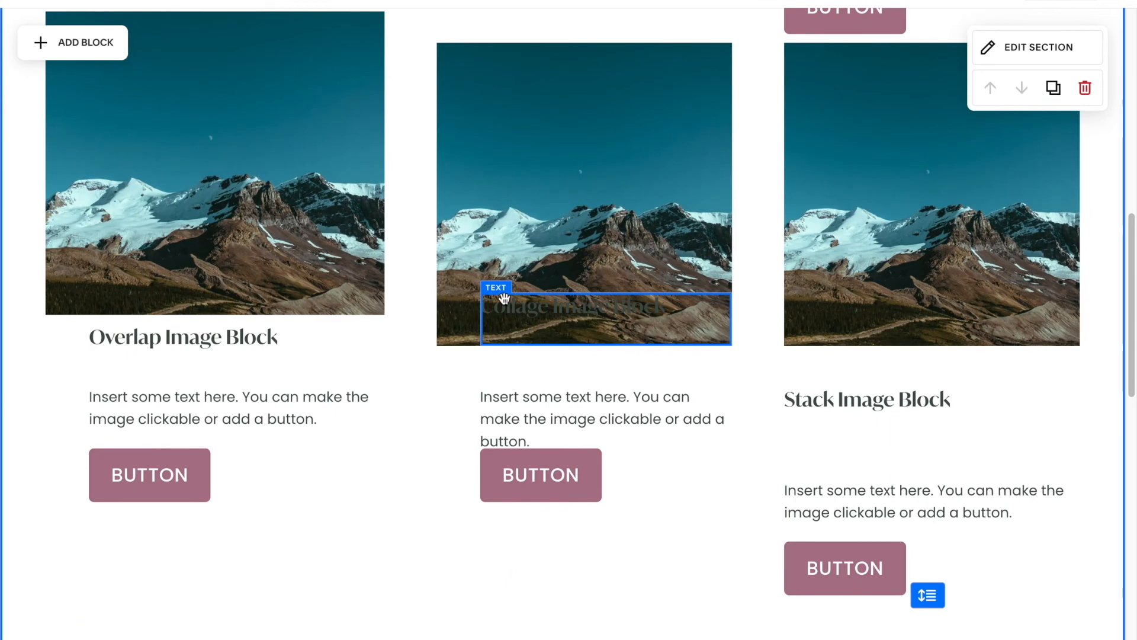
pyautogui.moveTo(298, 337); pyautogui.dragTo(265, 269)
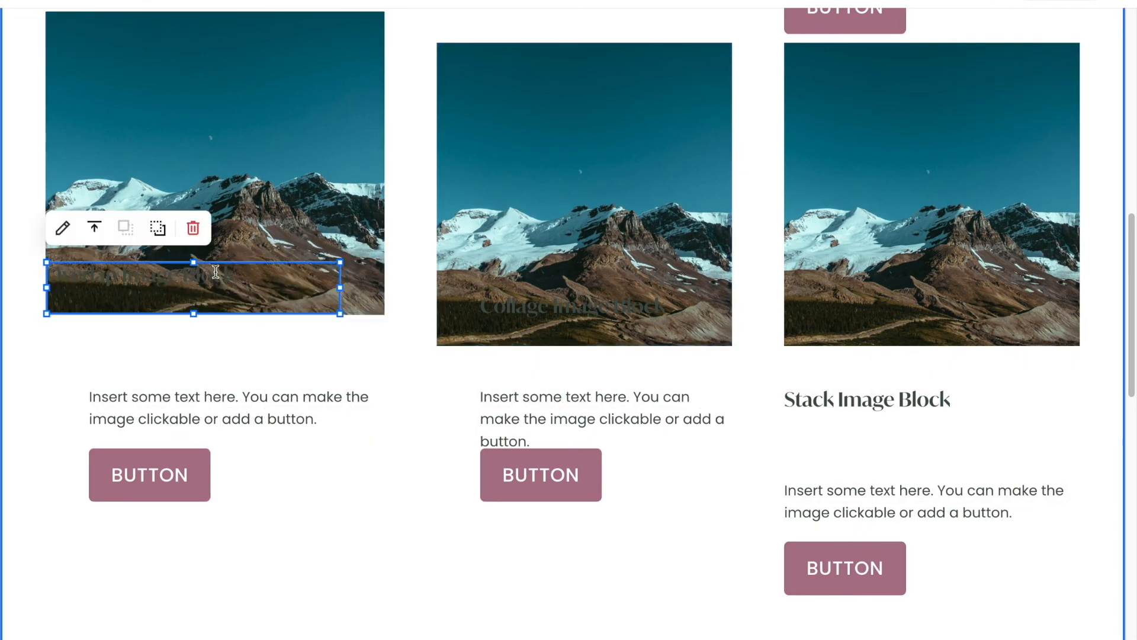
pyautogui.moveTo(214, 260); pyautogui.dragTo(229, 320)
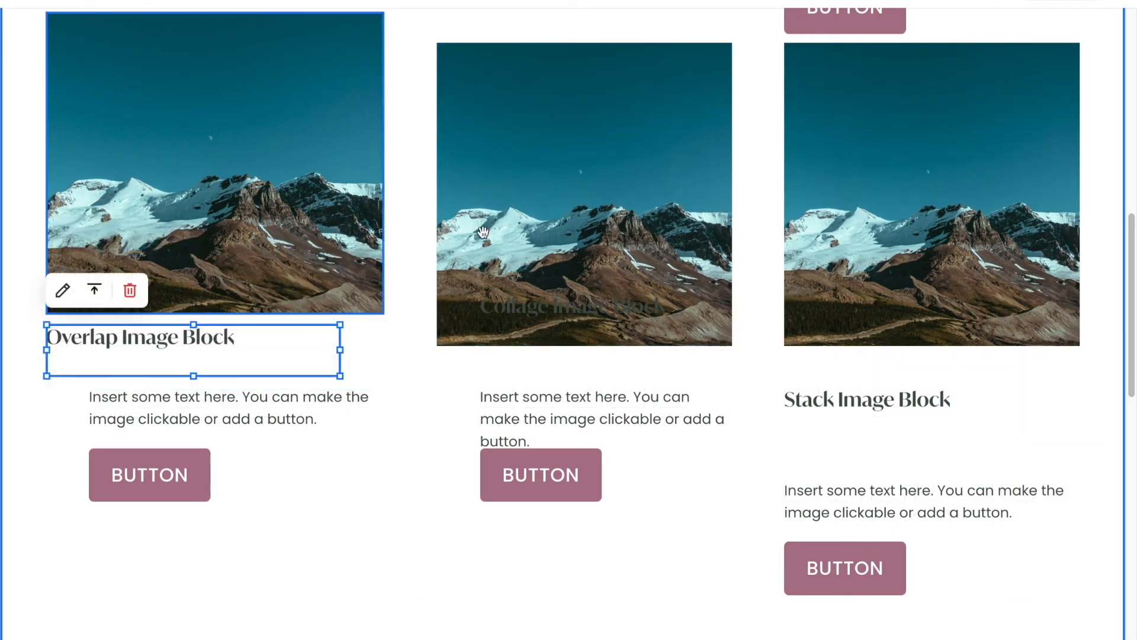
pyautogui.scroll(5, 482, 231)
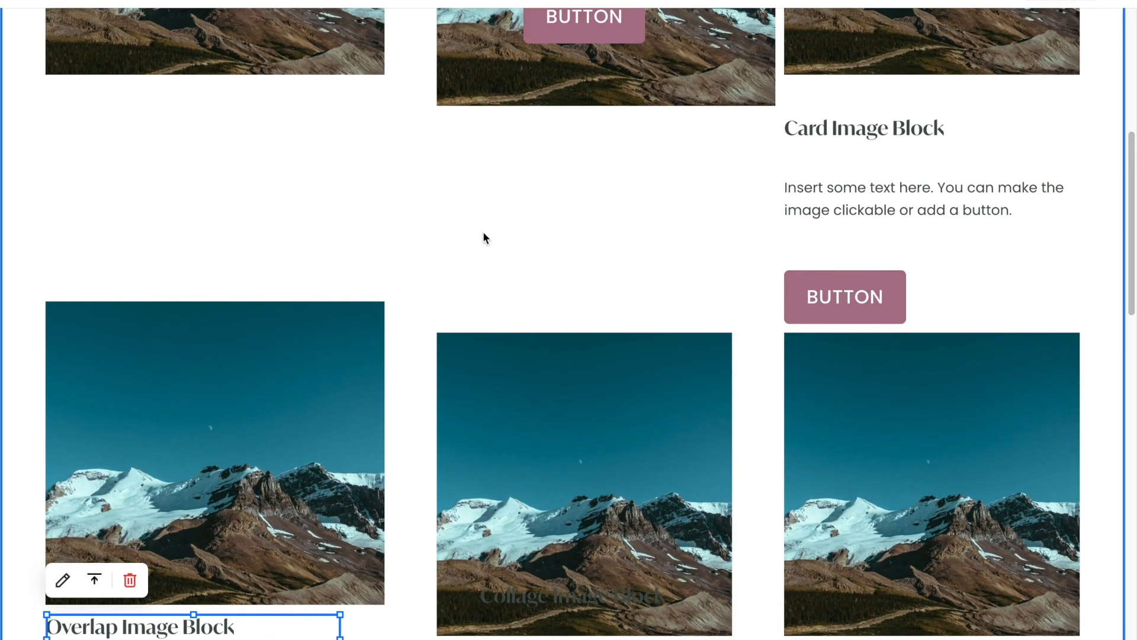
pyautogui.scroll(5, 482, 231)
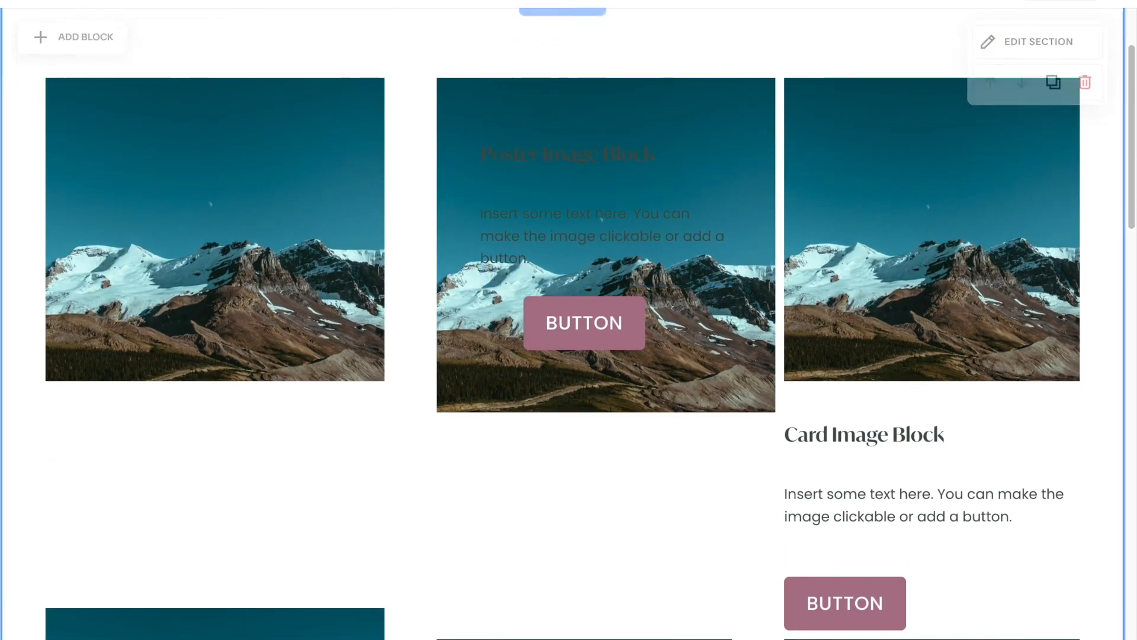
# Review the upgraded section's block layout in mobile view, from the poster to the card image block, and return to desktop view
pyautogui.click(1061, 4)
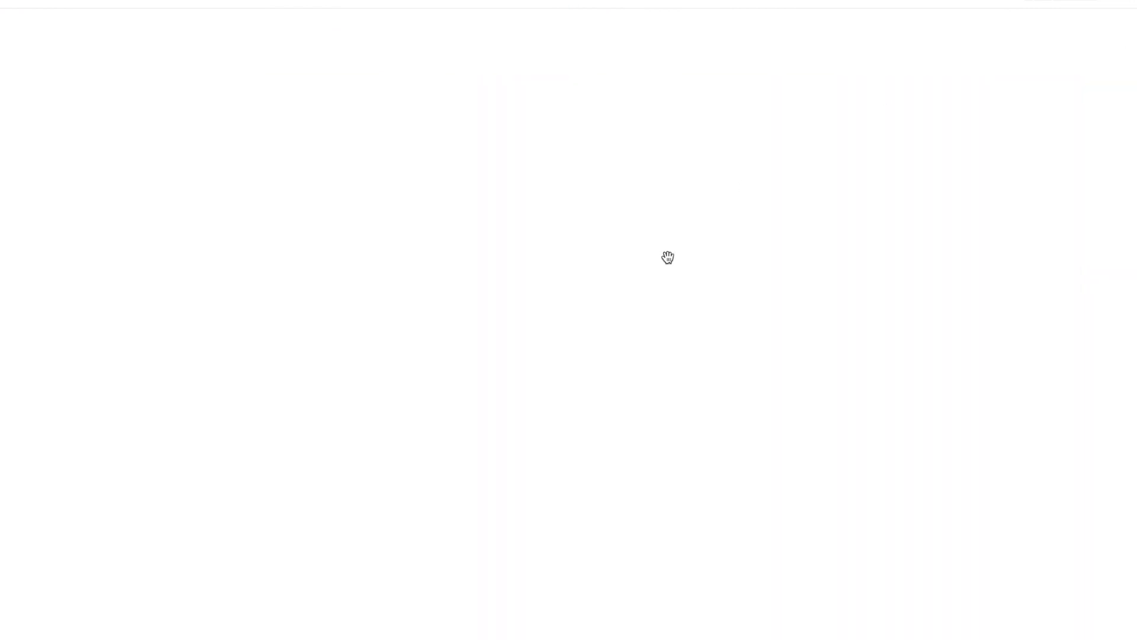
pyautogui.scroll(-10, 645, 287)
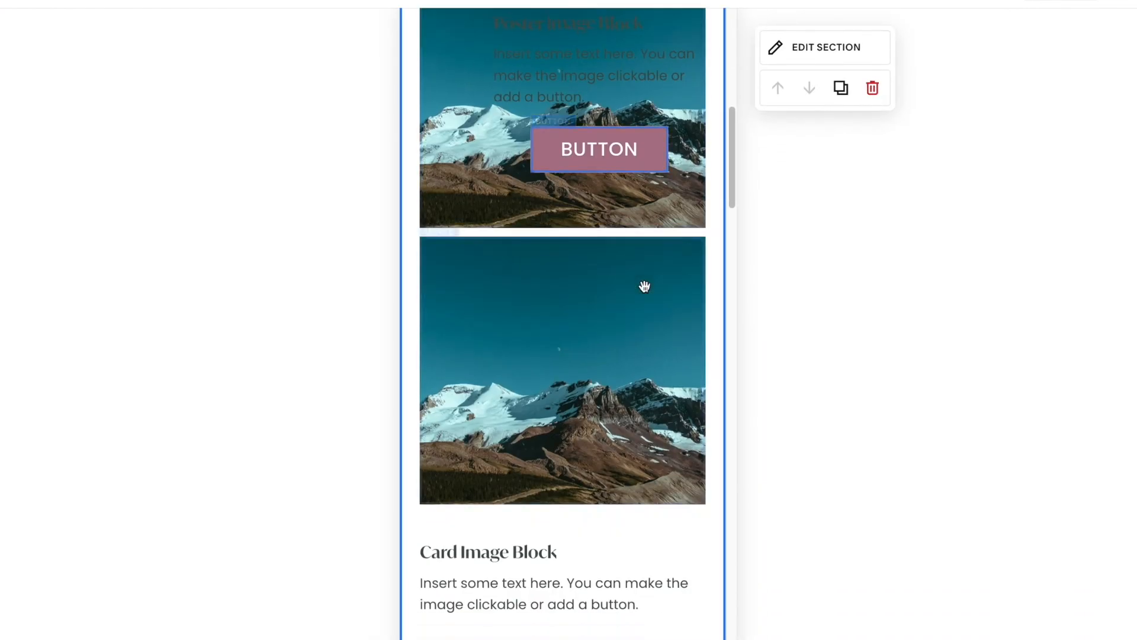
pyautogui.click(1053, 3)
pyautogui.scroll(9, 699, 256)
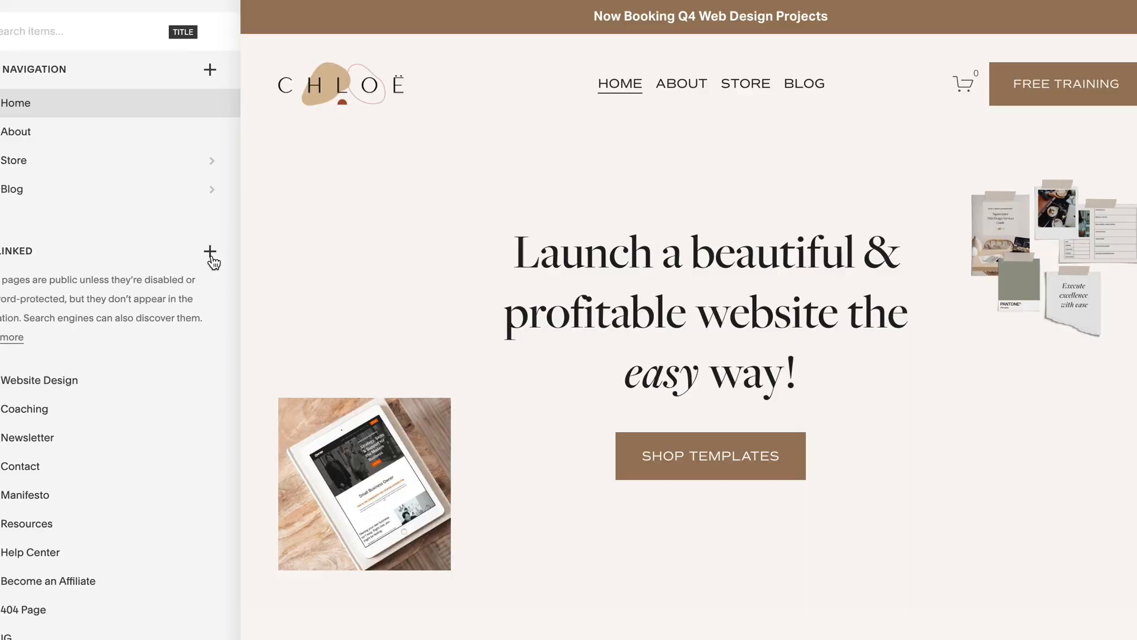
# Add a blank page to the site's not linked pages
pyautogui.click(210, 251)
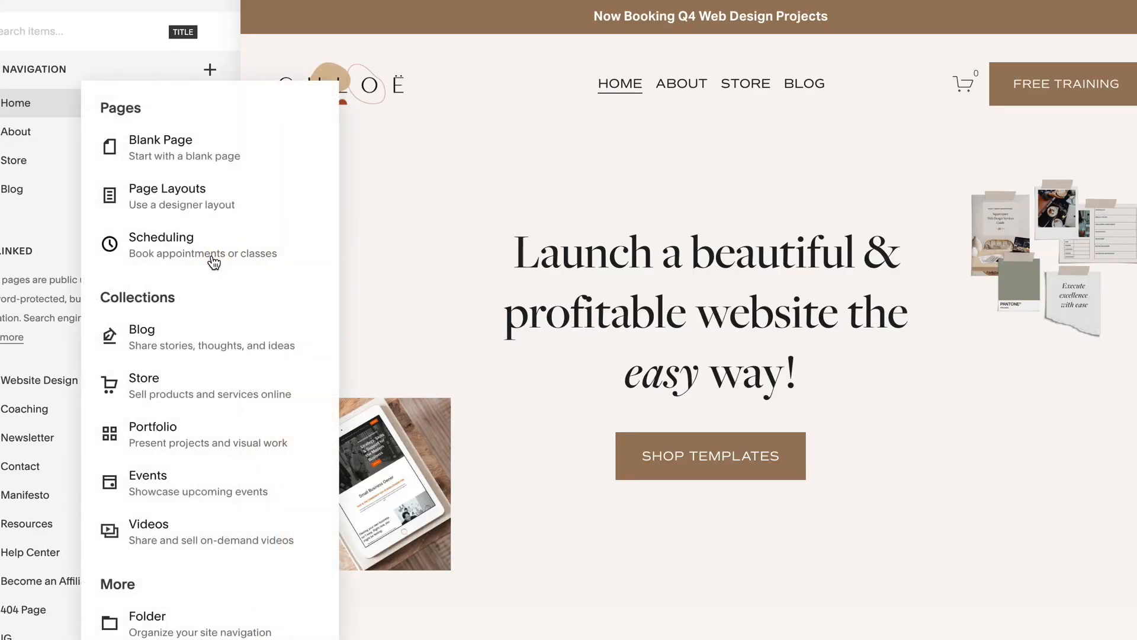
pyautogui.click(205, 149)
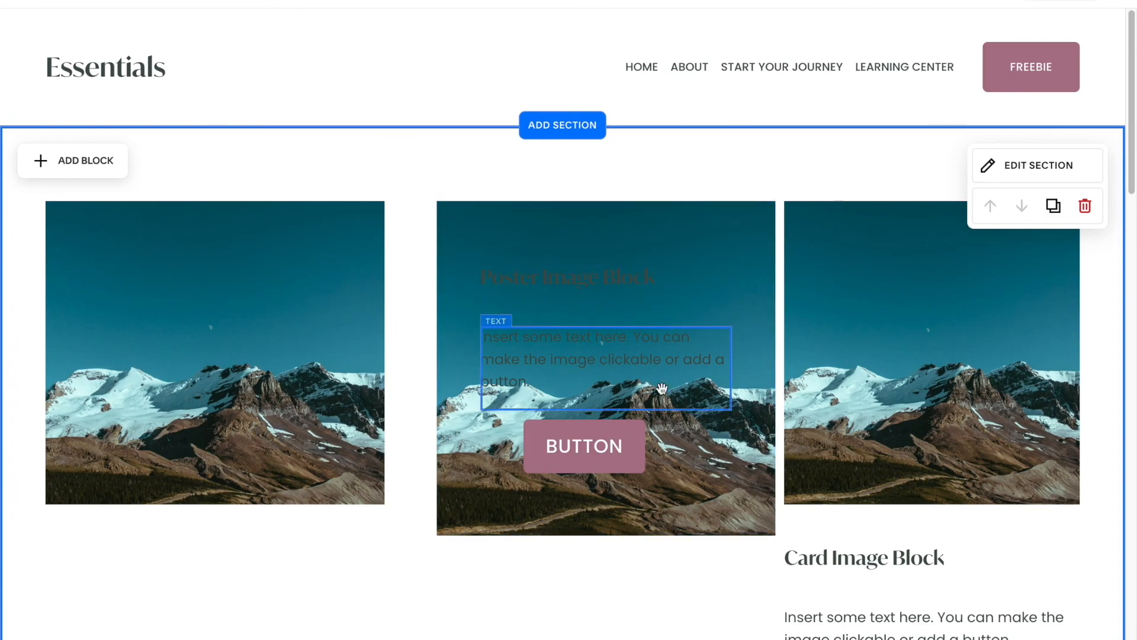
pyautogui.scroll(-2, 703, 370)
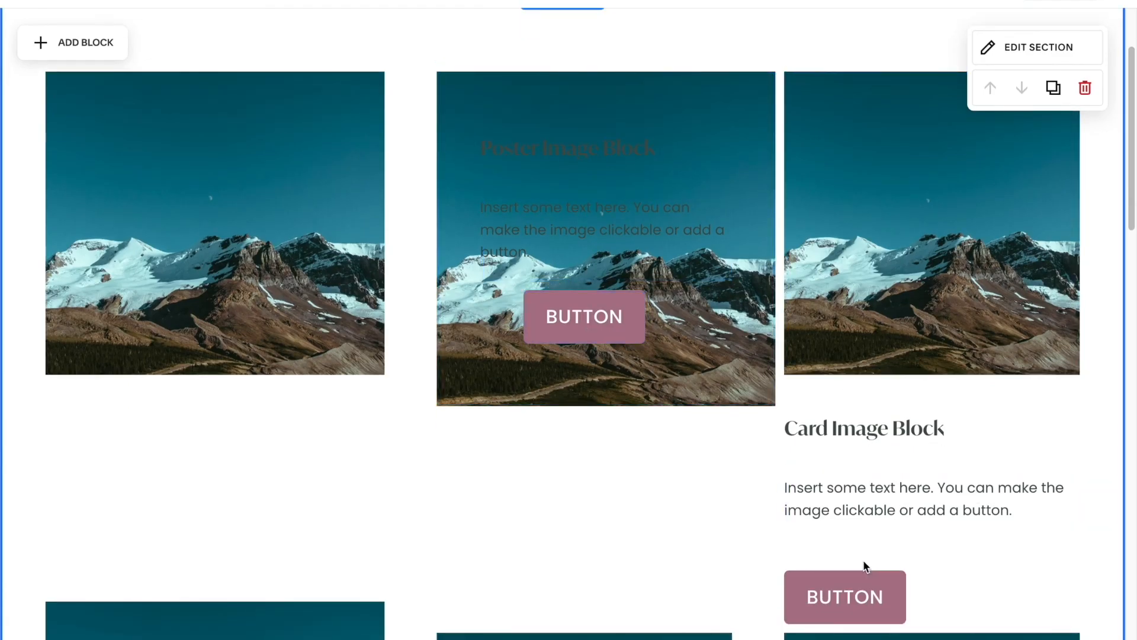